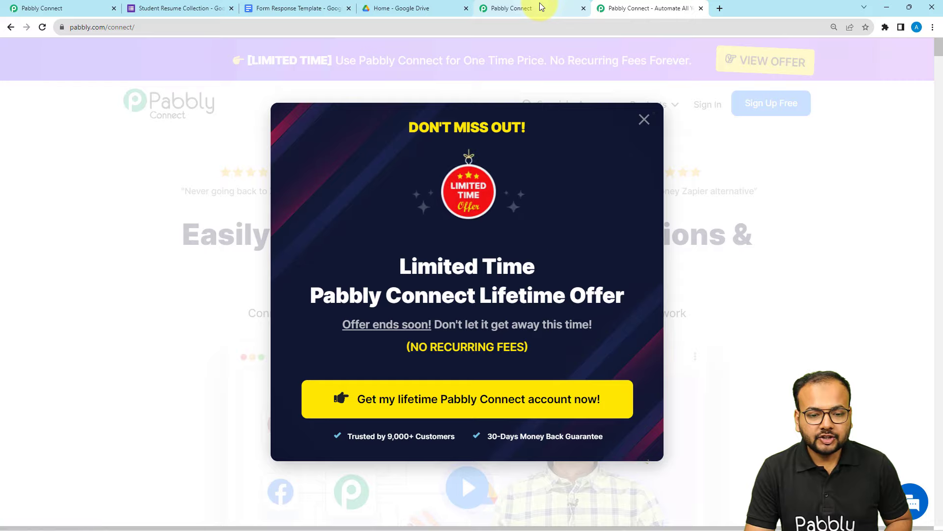
From the Pabbly Connect dashboard, create a workflow whose name begins "Create Google Docs from Form Responses and store Shared".
left_click(540, 8)
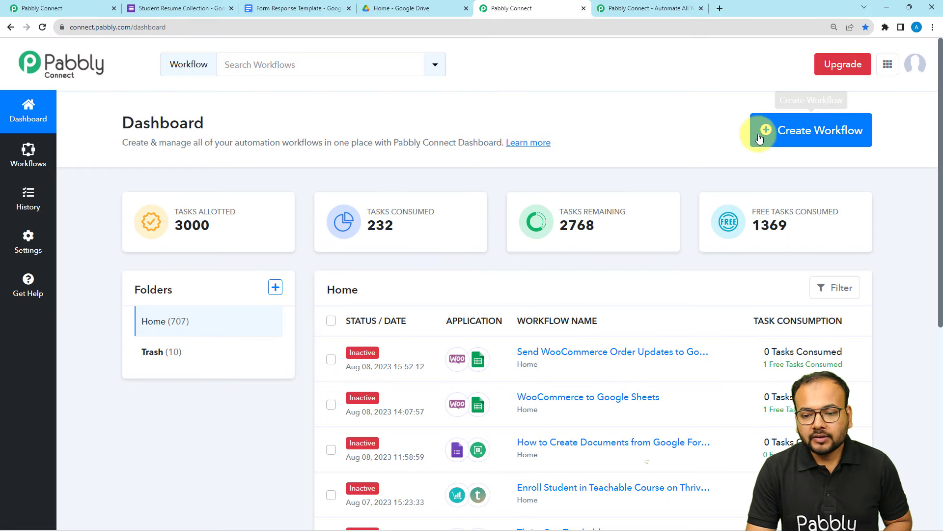
left_click(818, 137)
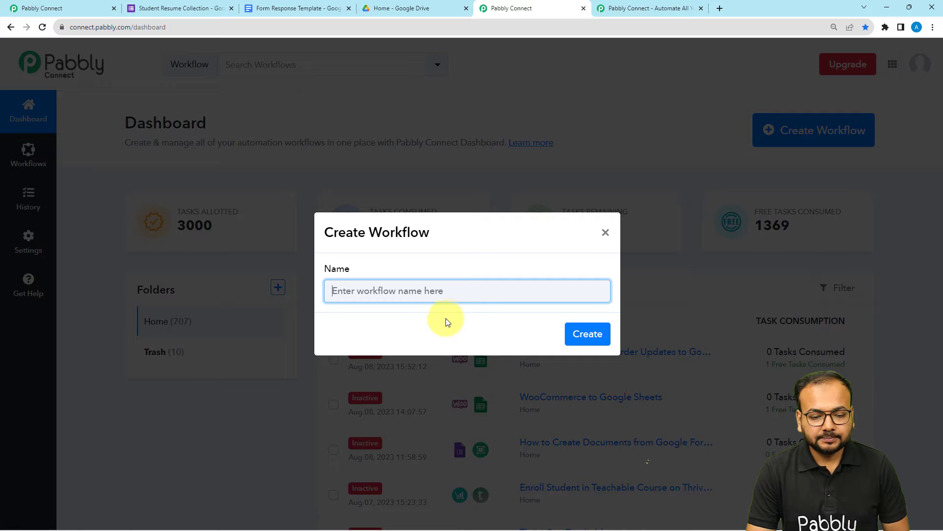
key("ctrl+v")
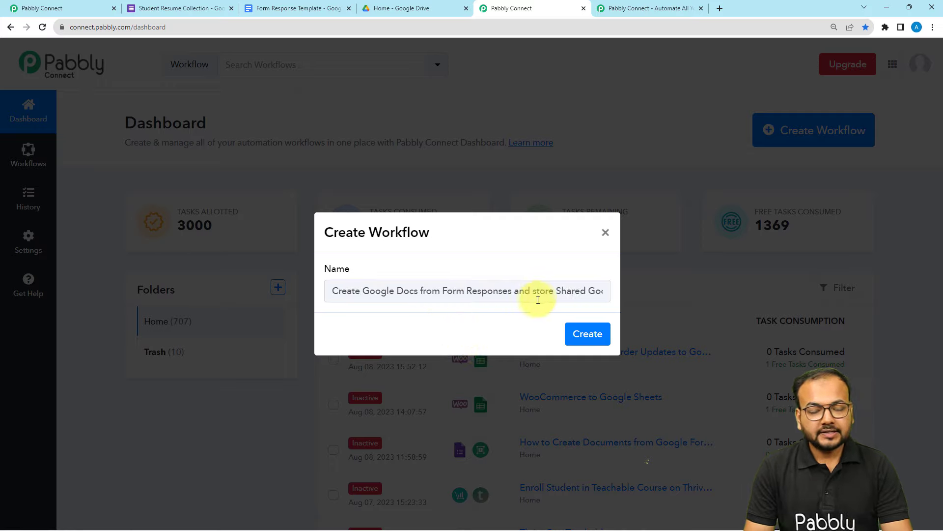
left_click(585, 333)
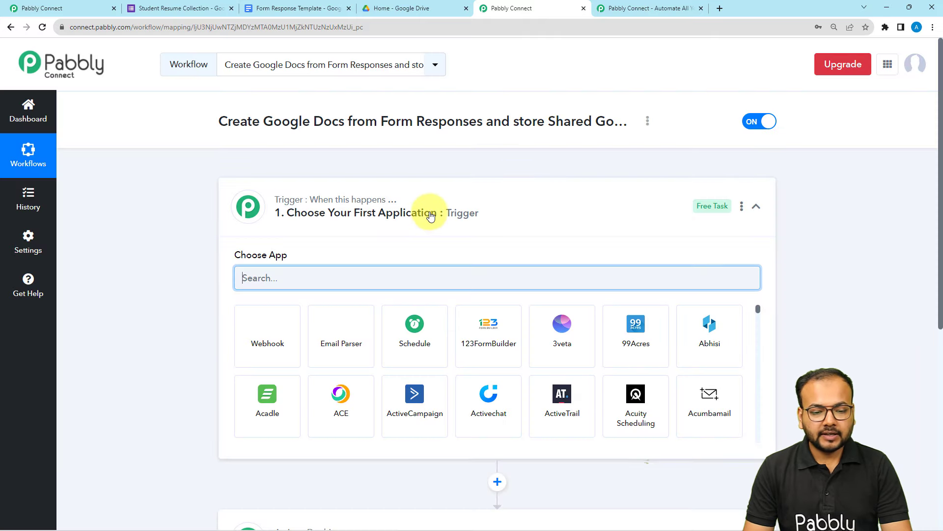
left_click(431, 216)
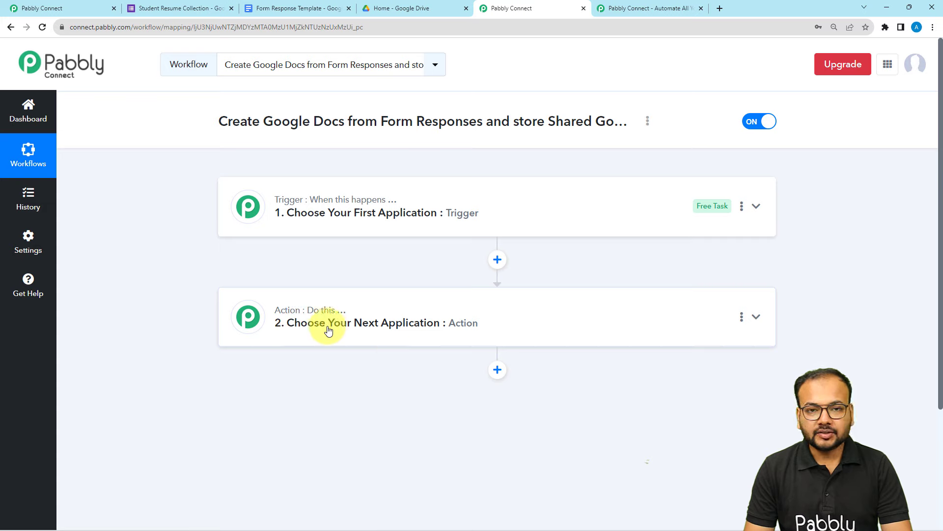
mouse_move(281, 204)
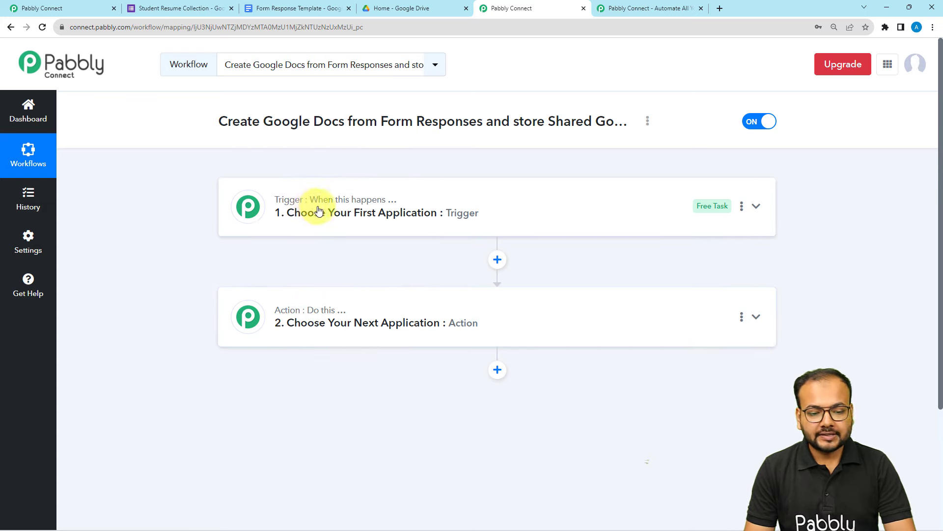
mouse_move(326, 203)
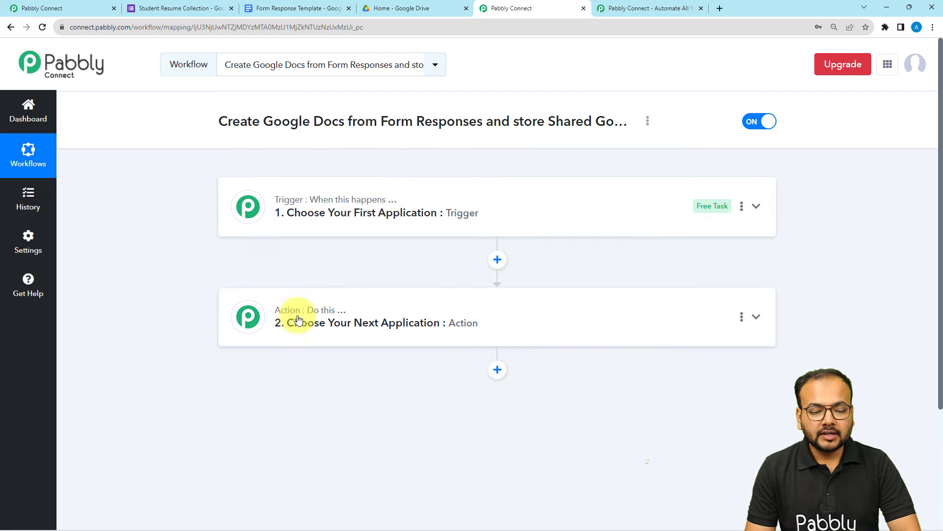
mouse_move(324, 318)
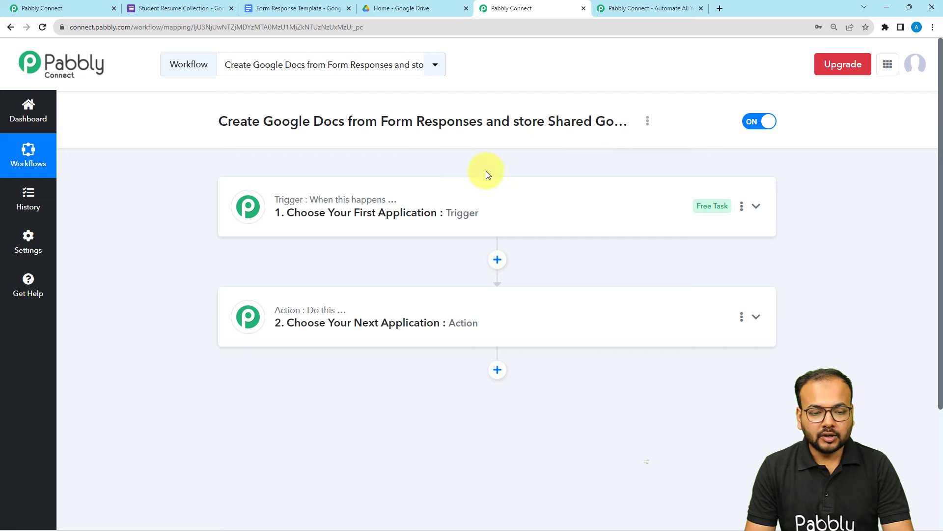
Set the workflow's trigger application to Google Forms with the trigger event New Response Received.
left_click(317, 225)
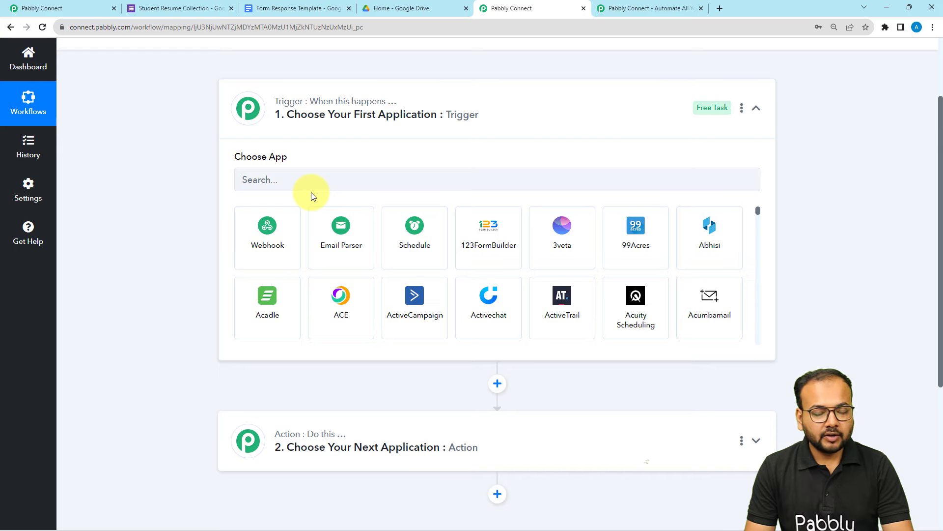
left_click(312, 184)
type("goo")
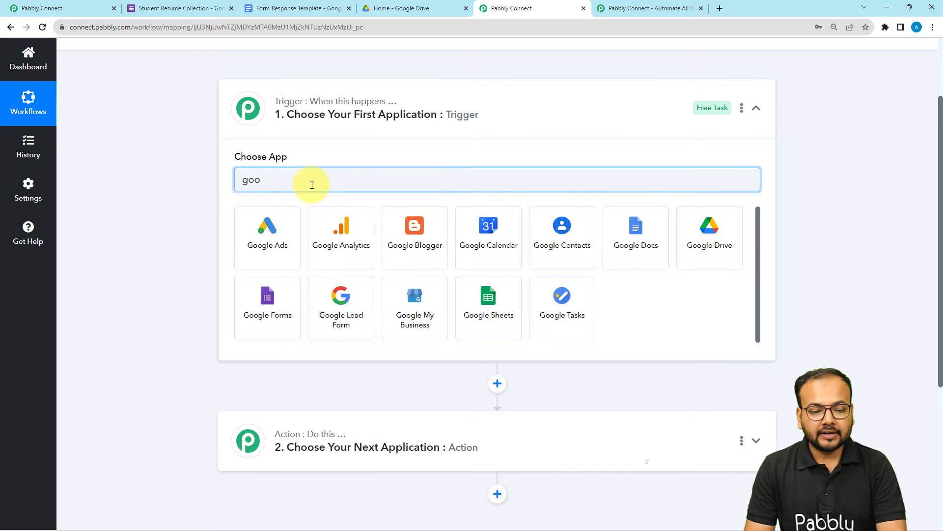
left_click(267, 300)
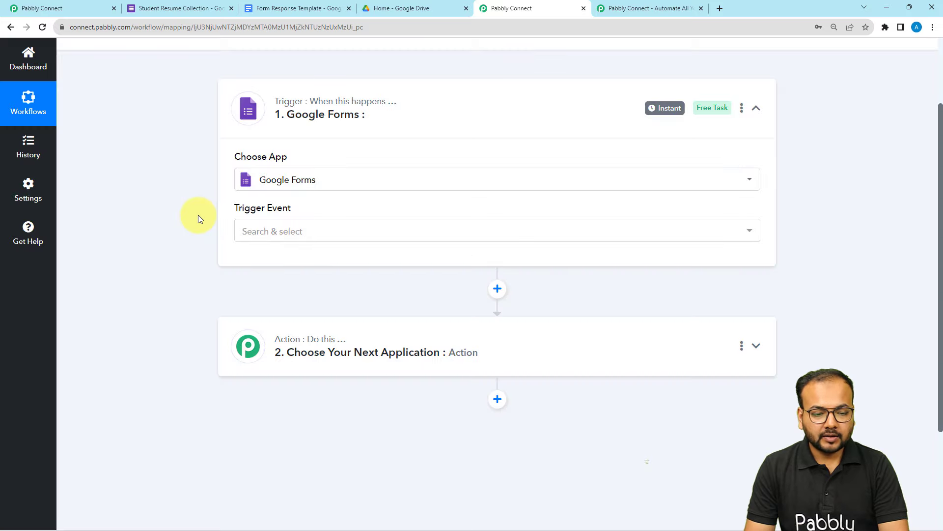
left_click(241, 233)
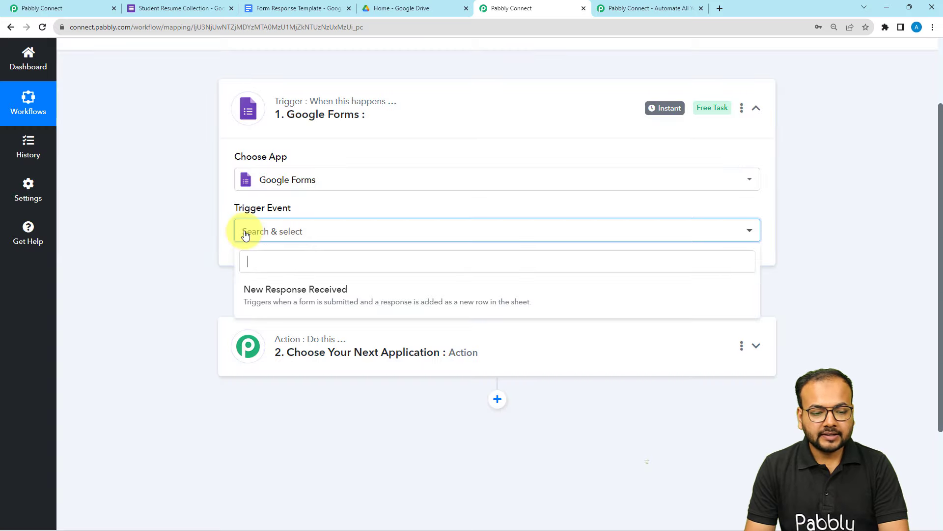
left_click(298, 300)
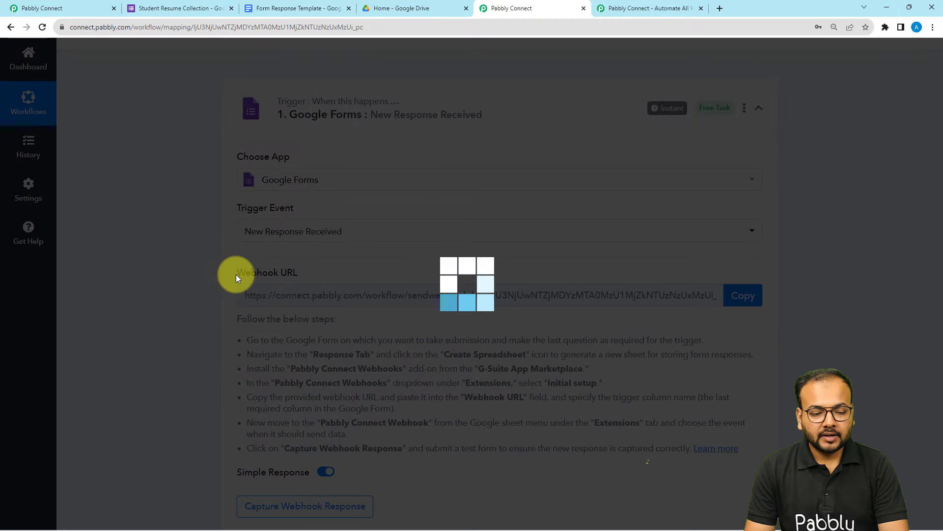
scroll(255, 290, "down", 1)
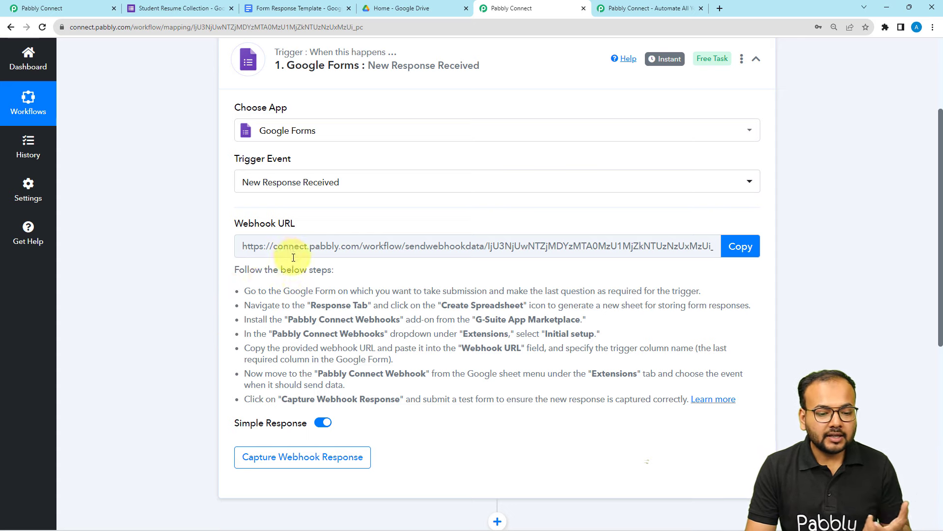
left_click_drag(251, 291, 441, 388)
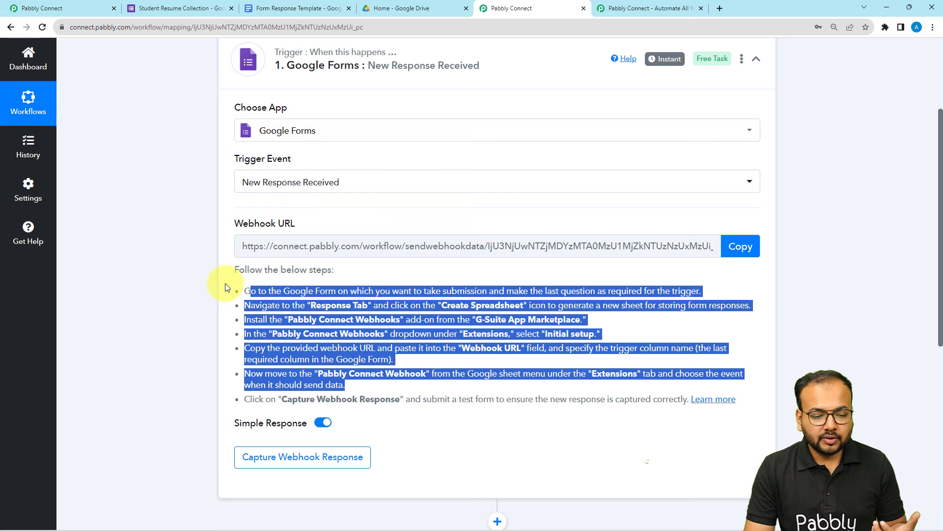
left_click(207, 287)
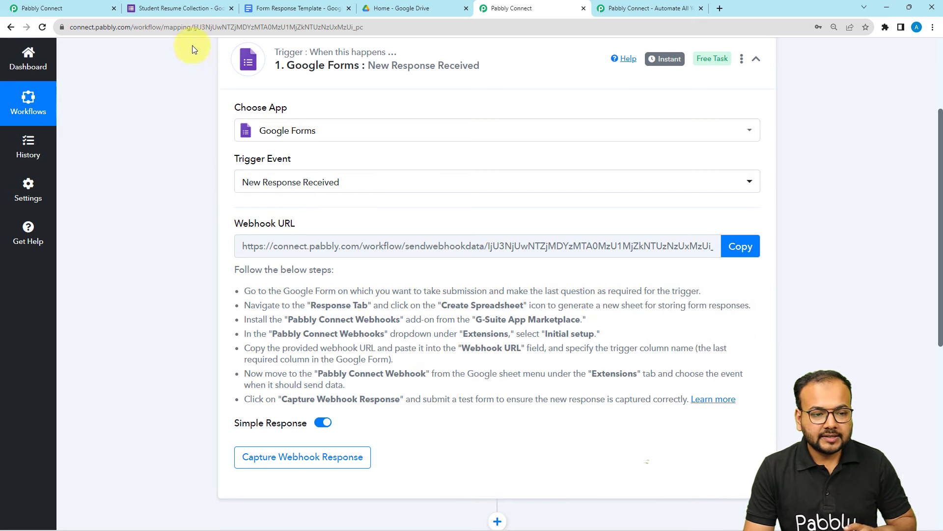
Open the response spreadsheet linked to the Student Resume Collection form.
left_click(194, 8)
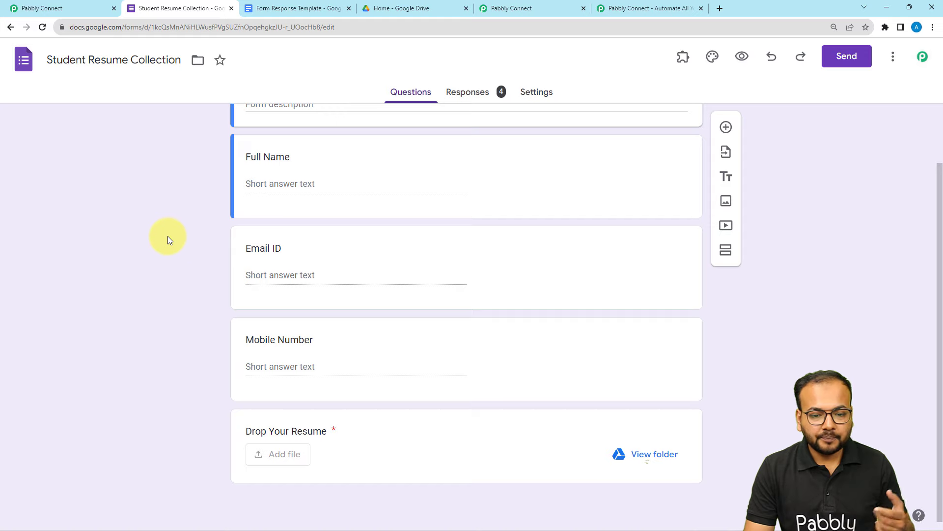
scroll(167, 236, "up", 2)
left_click(467, 93)
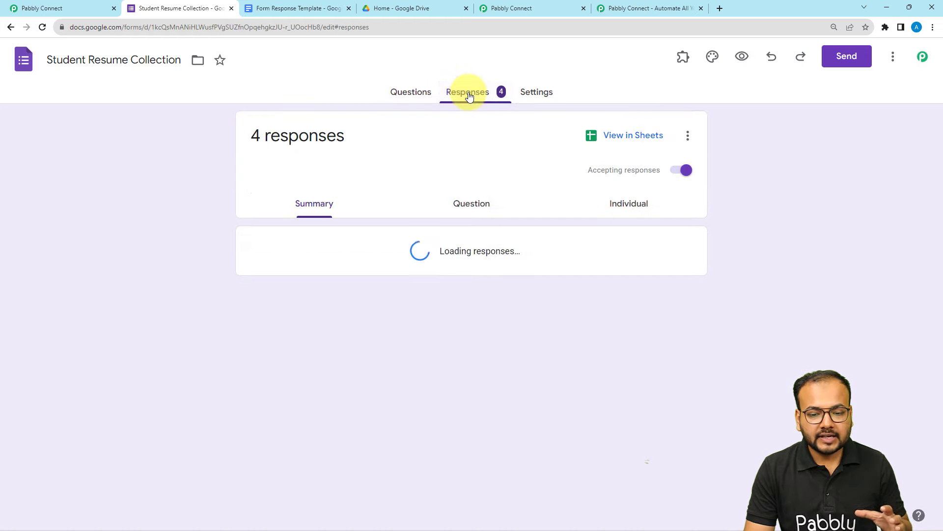
left_click(612, 142)
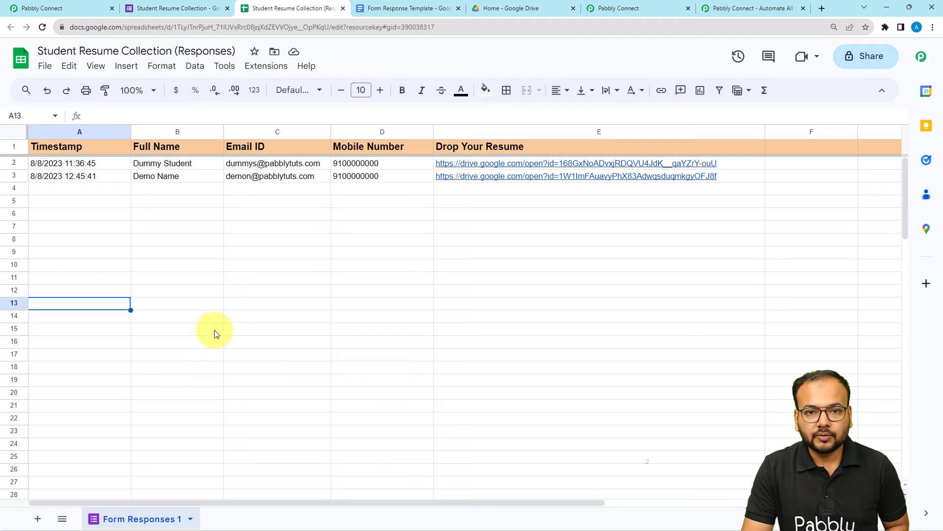
In the incognito window's copy of the response sheet, search the add-on marketplace for Pabbly Connect Webhooks, and close the marketplace.
key("alt+Tab")
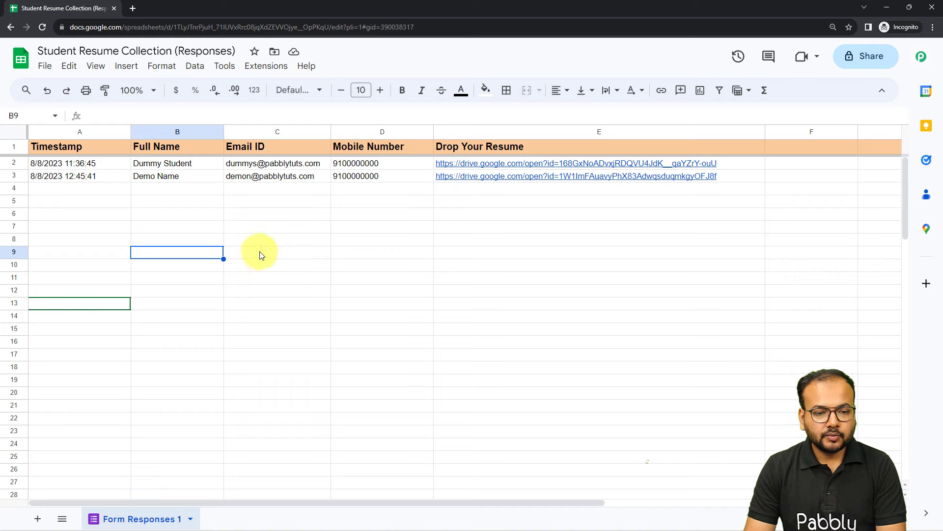
left_click(269, 70)
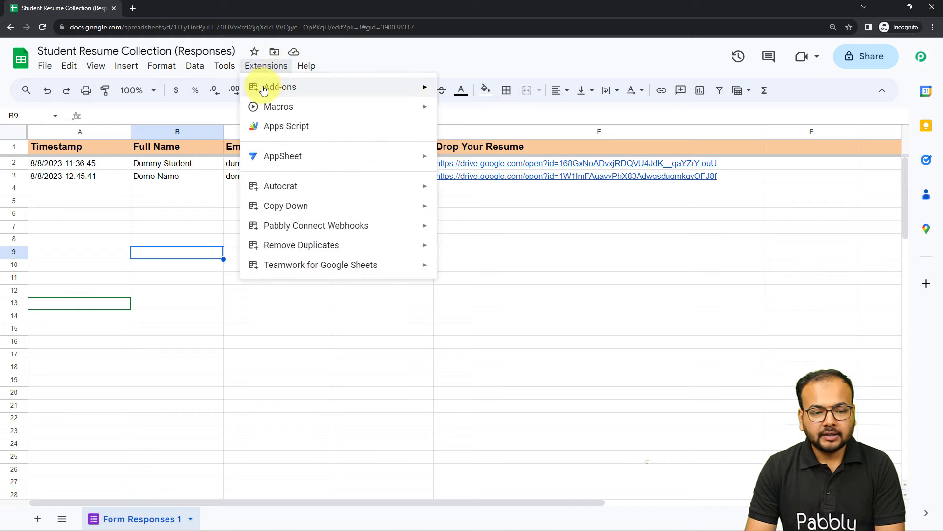
mouse_move(311, 93)
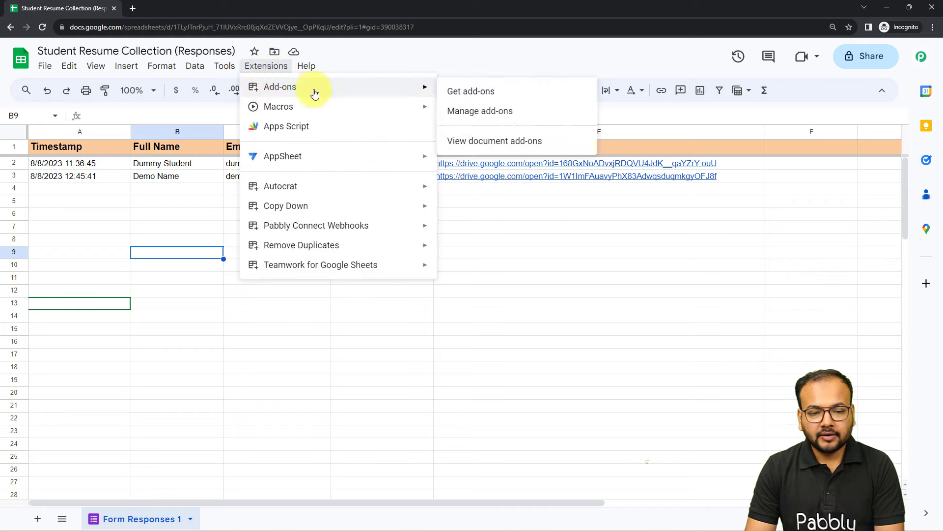
left_click(456, 93)
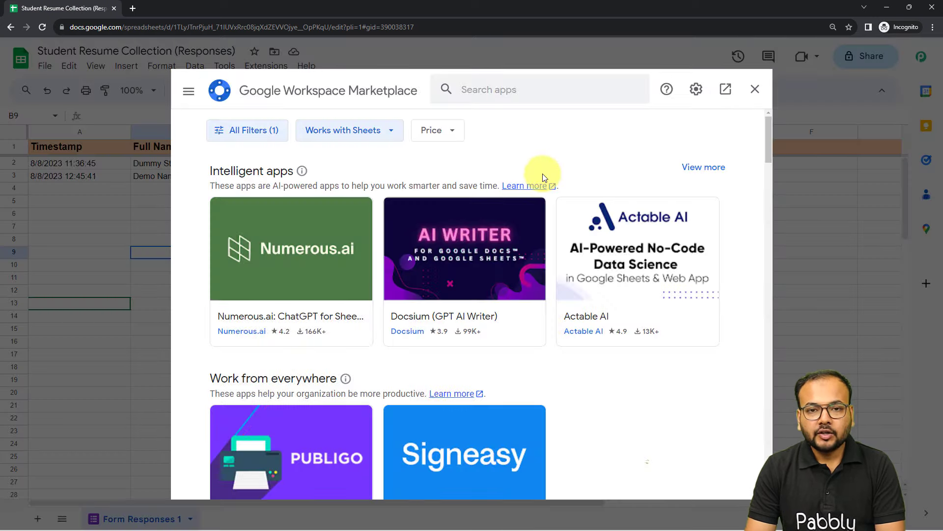
left_click(552, 87)
type("pab")
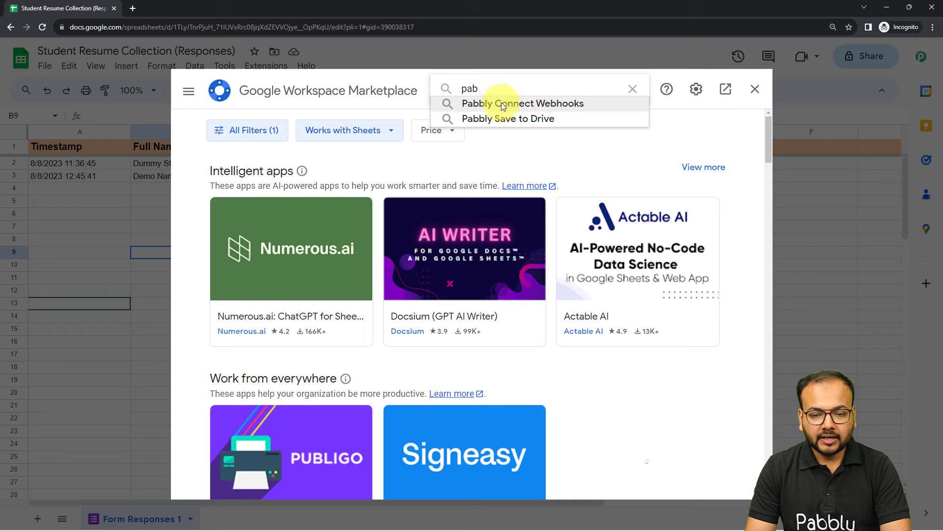
left_click(521, 103)
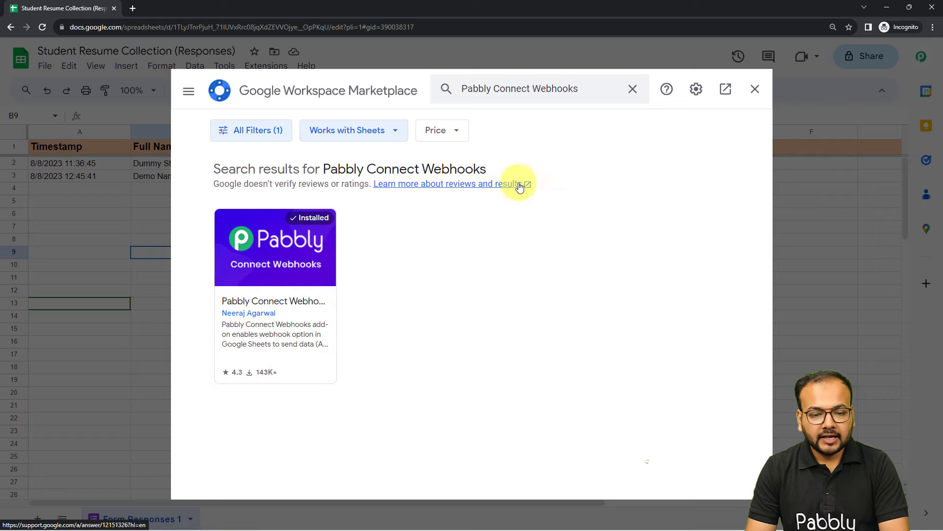
left_click(753, 90)
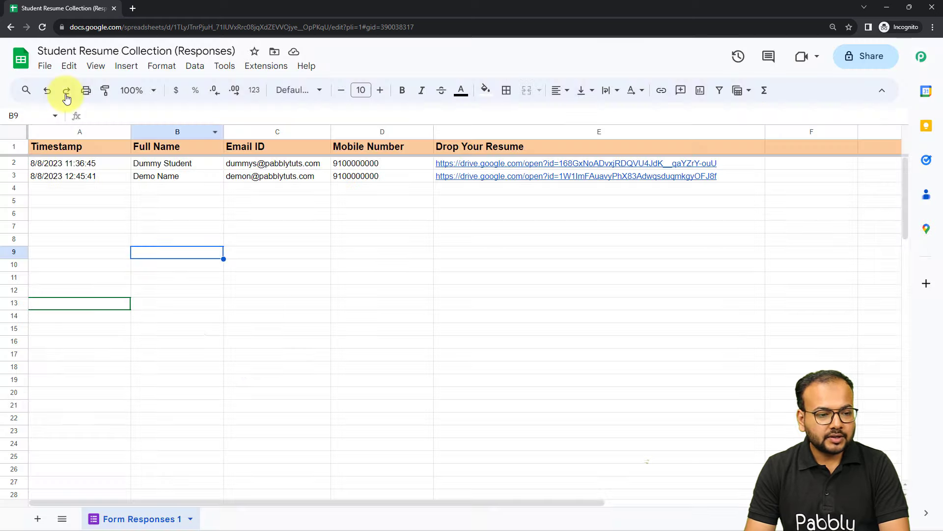
Reload the response spreadsheet and open the Initial Setup of the Pabbly Connect Webhooks add-on.
left_click(42, 27)
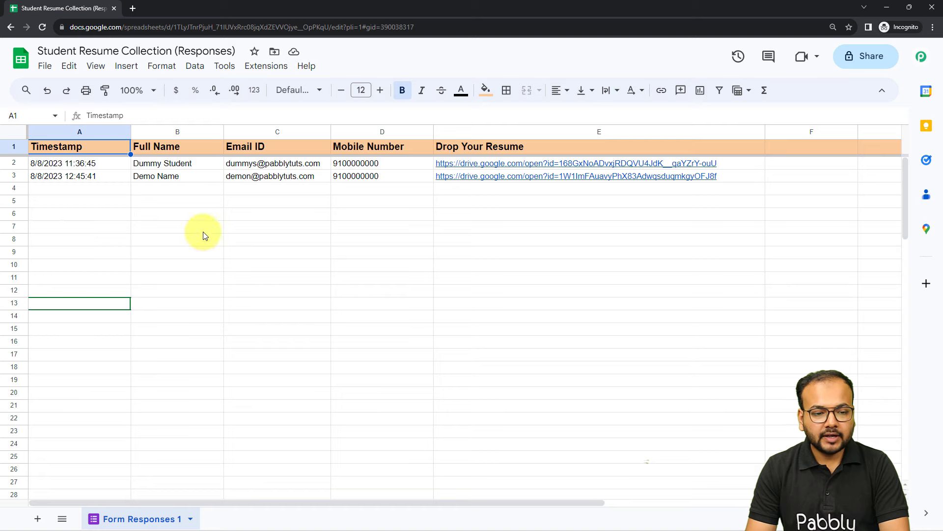
left_click(260, 65)
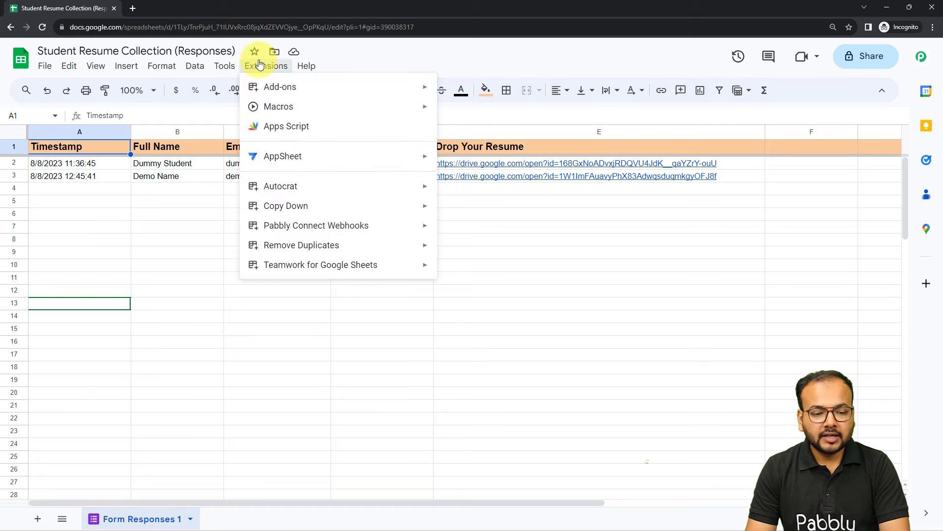
mouse_move(262, 235)
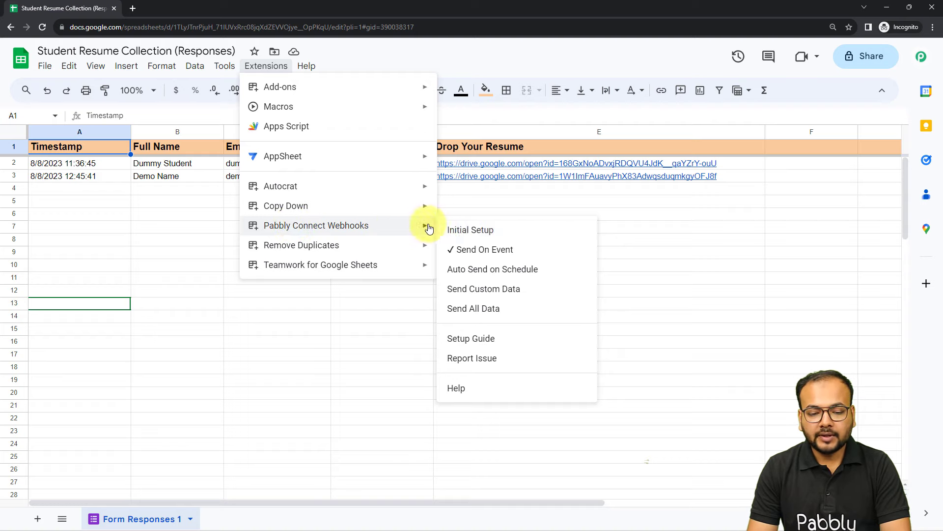
left_click(488, 232)
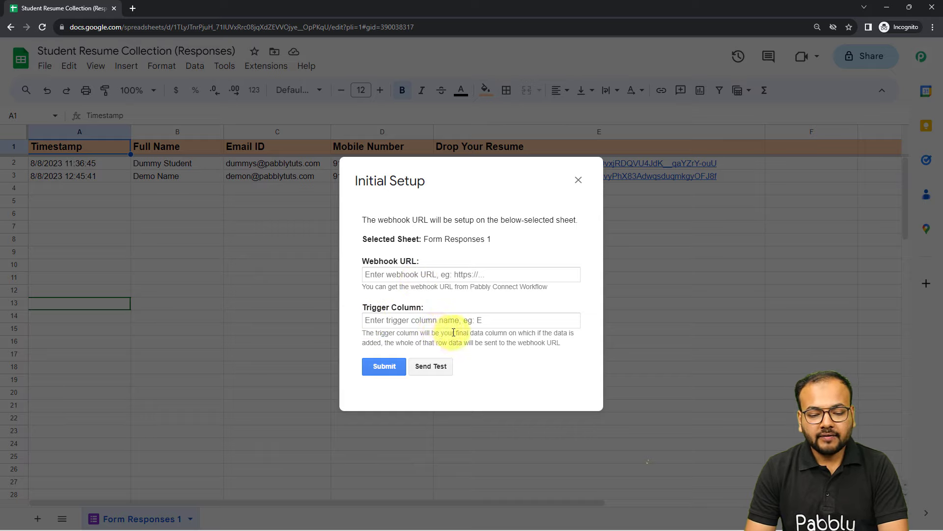
Move the Initial Setup dialog clear of the sheet's data and set the trigger column to E.
left_click_drag(455, 333, 517, 335)
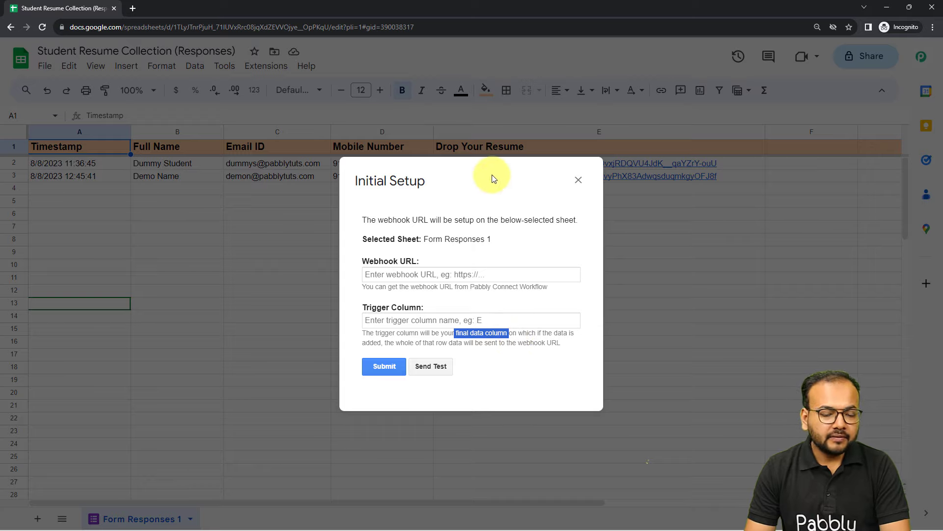
left_click_drag(493, 189, 487, 239)
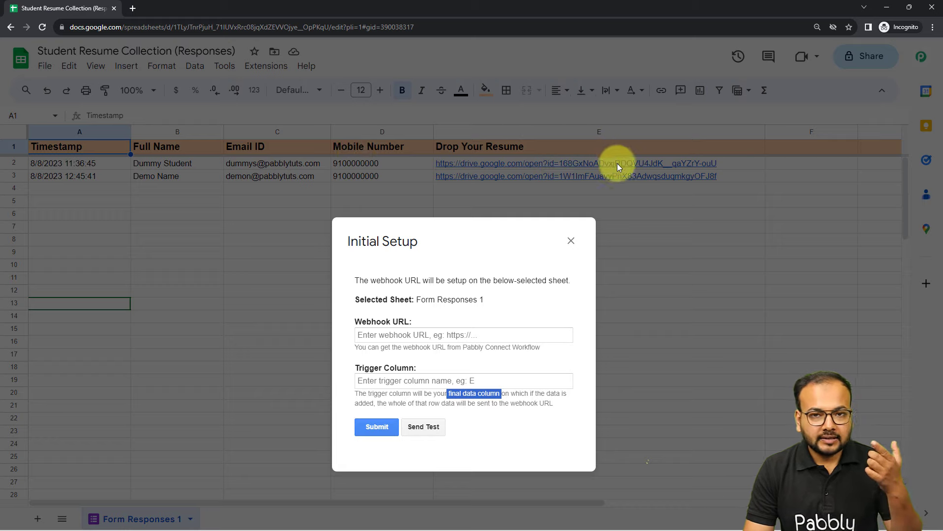
left_click(404, 382)
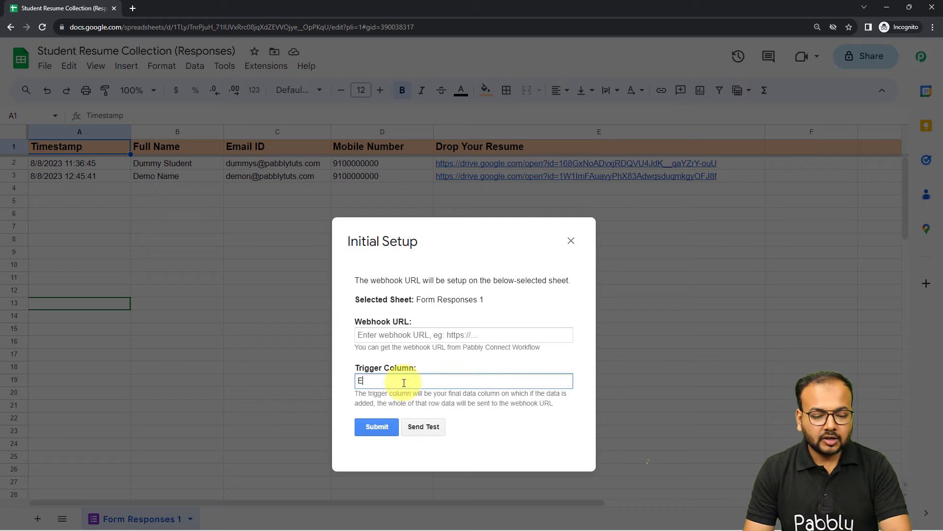
left_click(408, 397)
Switch to the Pabbly Connect workflow, copy the Google Forms trigger's webhook URL, and start capturing the webhook response.
mouse_move(183, 527)
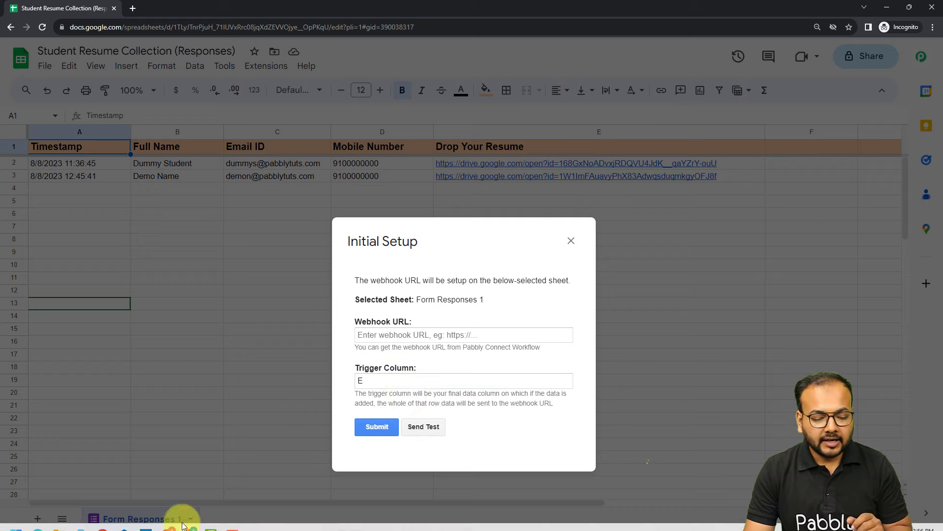
left_click(180, 480)
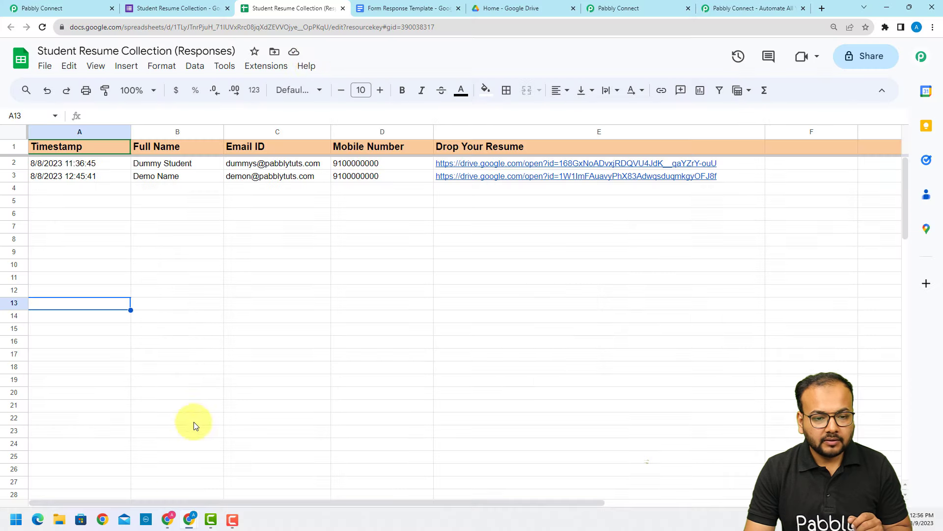
left_click(602, 8)
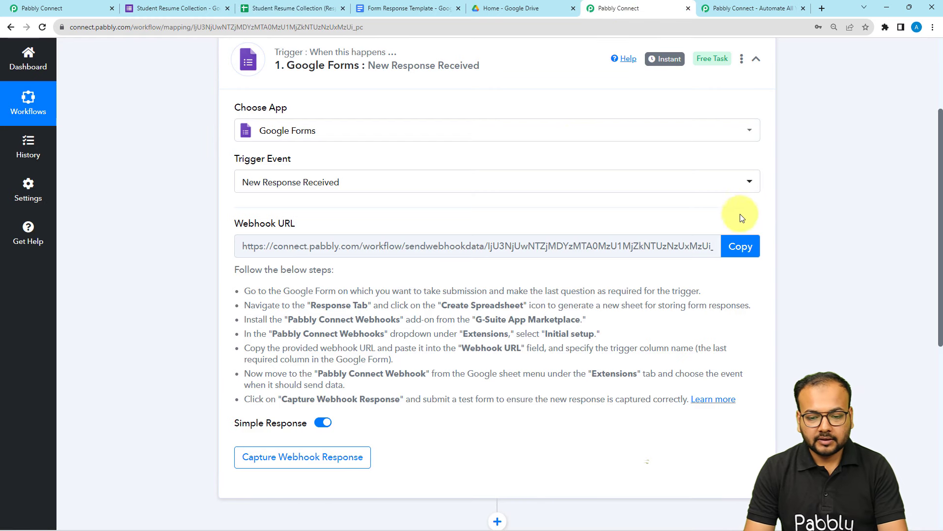
left_click(741, 246)
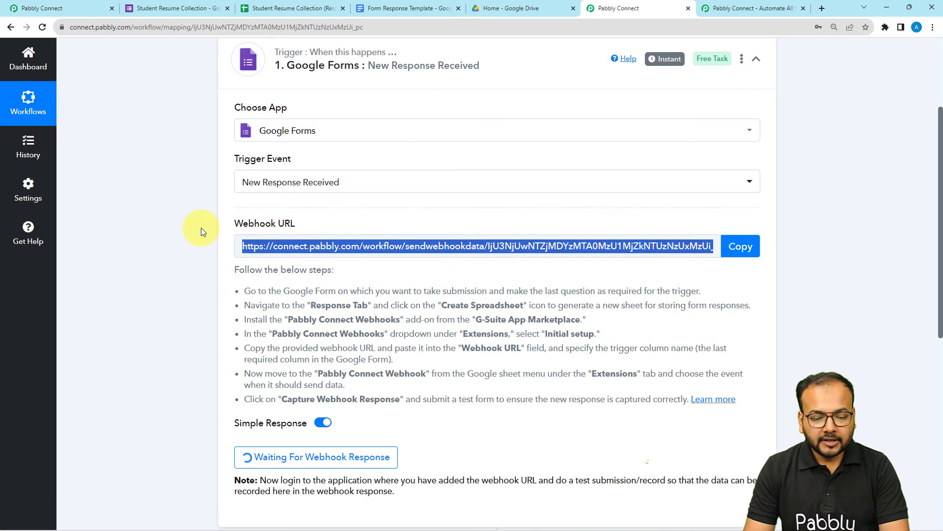
scroll(495, 172, "down", 2)
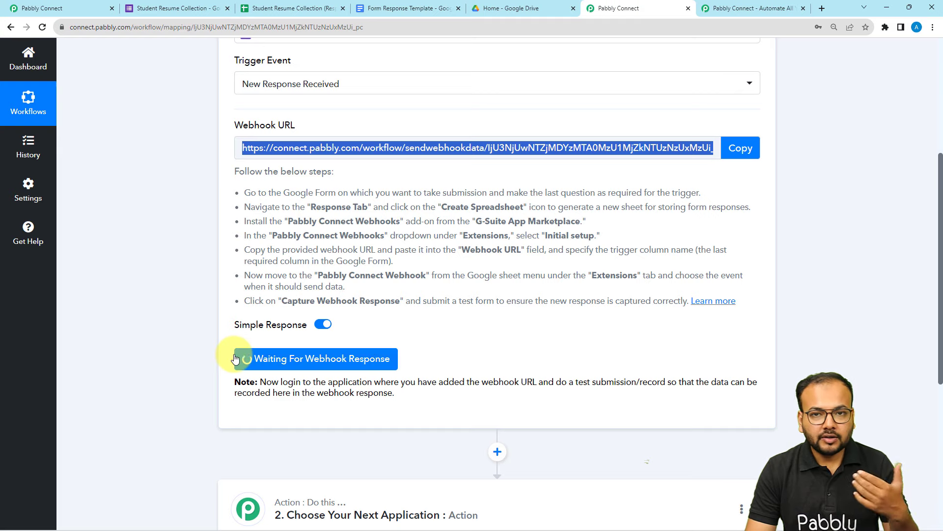
In the incognito window's response spreadsheet, paste the copied URL as the webhook URL of the add-on's Initial Setup.
mouse_move(267, 529)
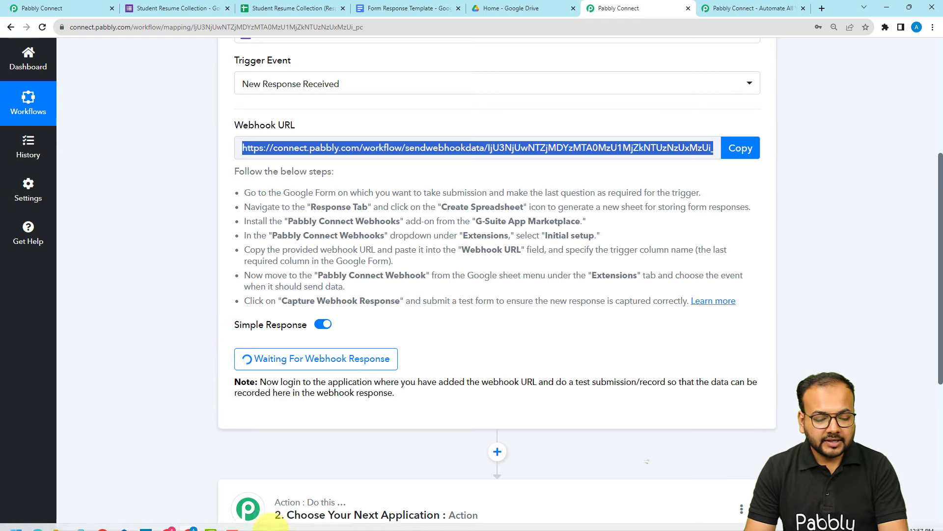
mouse_move(192, 519)
left_click(226, 467)
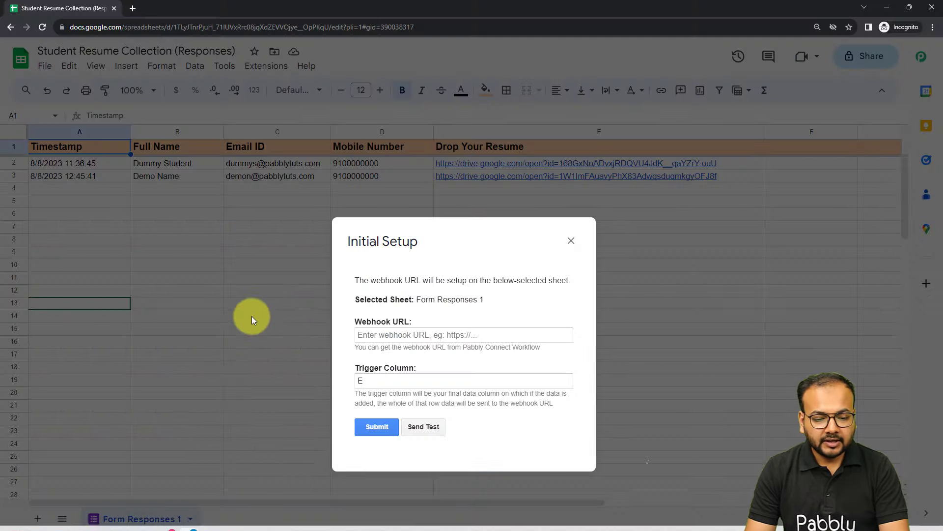
right_click(364, 332)
left_click(386, 411)
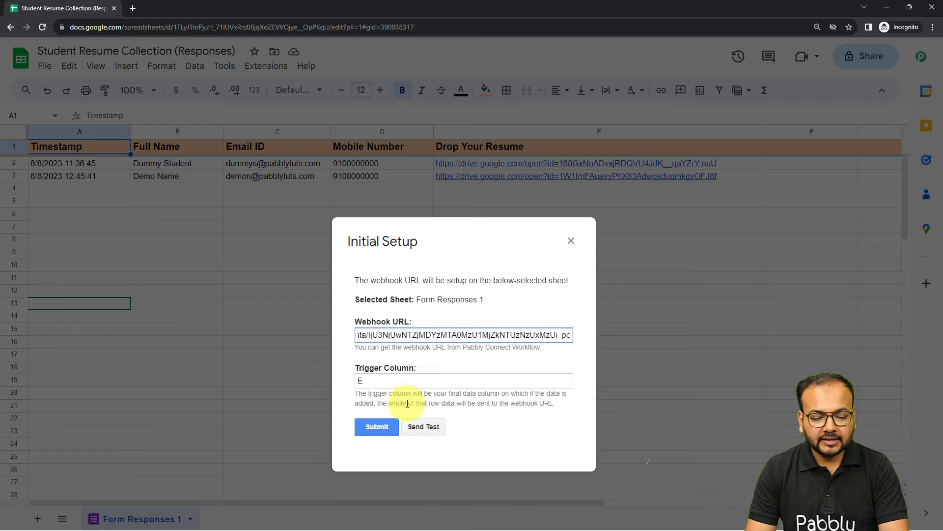
left_click(475, 421)
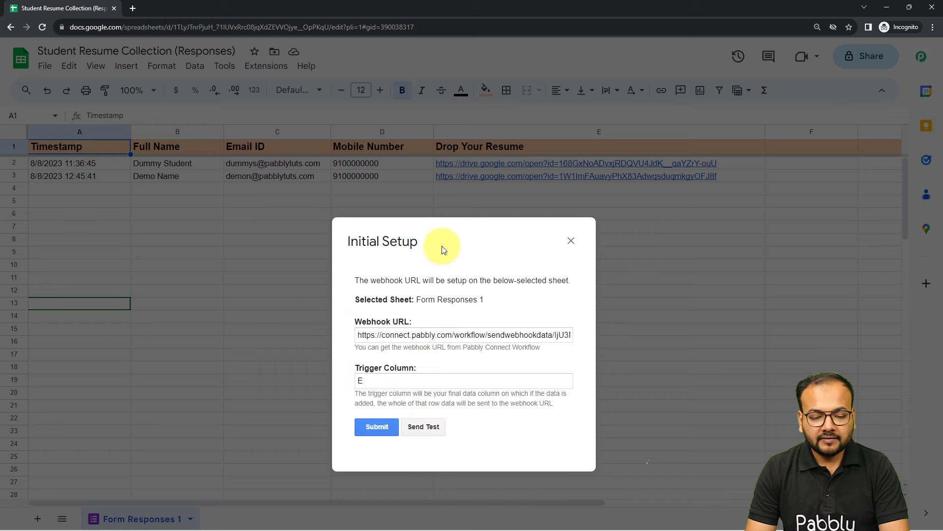
Send test data from the Initial Setup dialog, then submit the webhook configuration and close the dialog.
left_click_drag(444, 246, 456, 162)
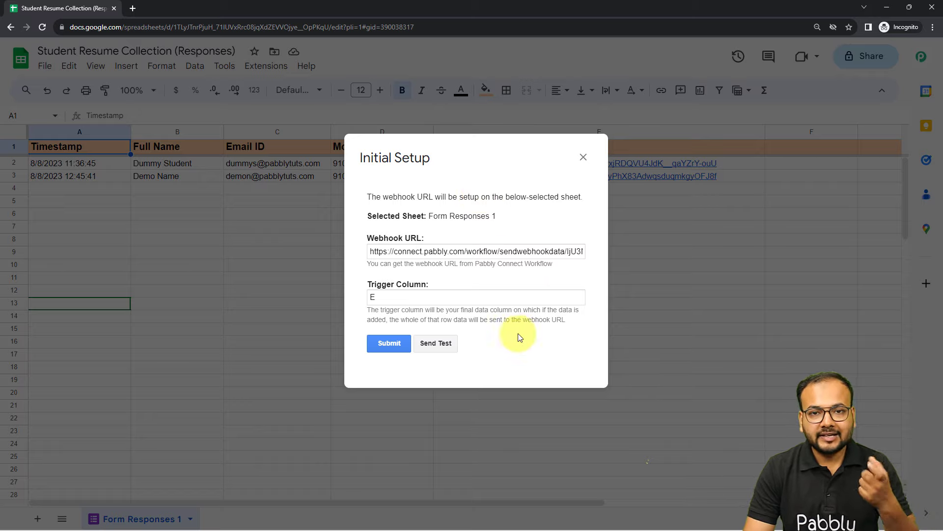
left_click(443, 344)
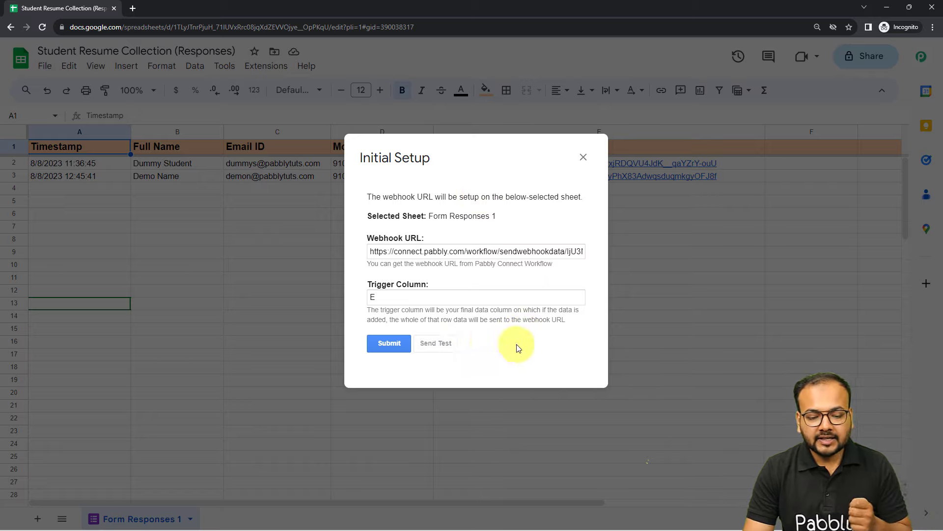
scroll(558, 356, "down", 2)
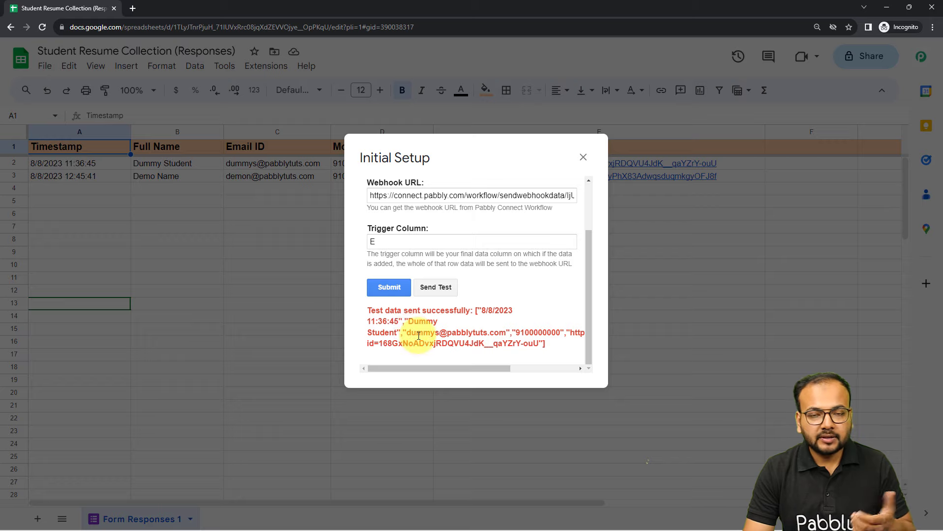
left_click(391, 292)
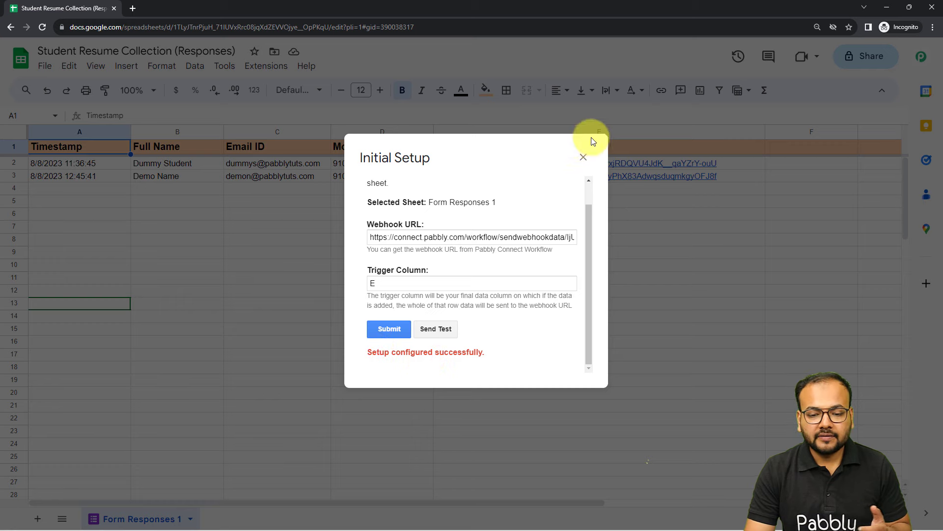
left_click(582, 158)
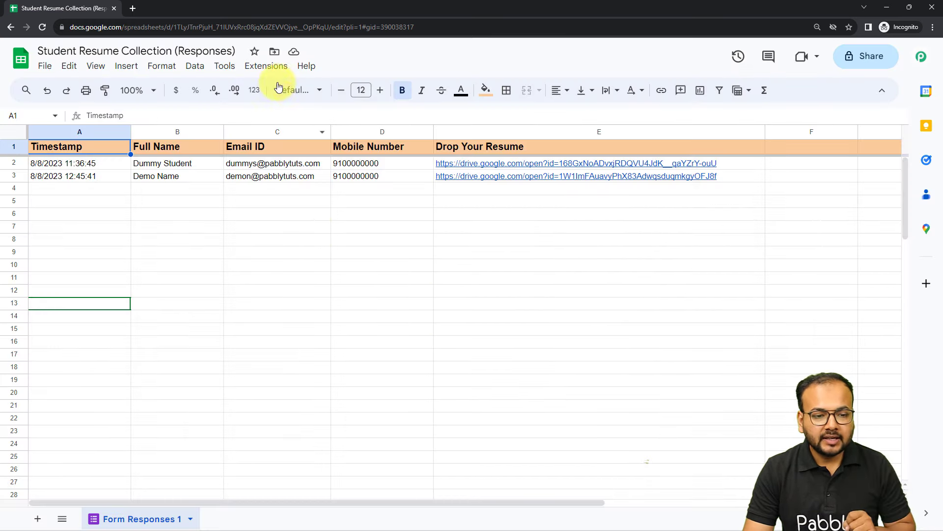
Check the Send On Event setting of the Pabbly Connect Webhooks add-on.
left_click(276, 67)
mouse_move(270, 225)
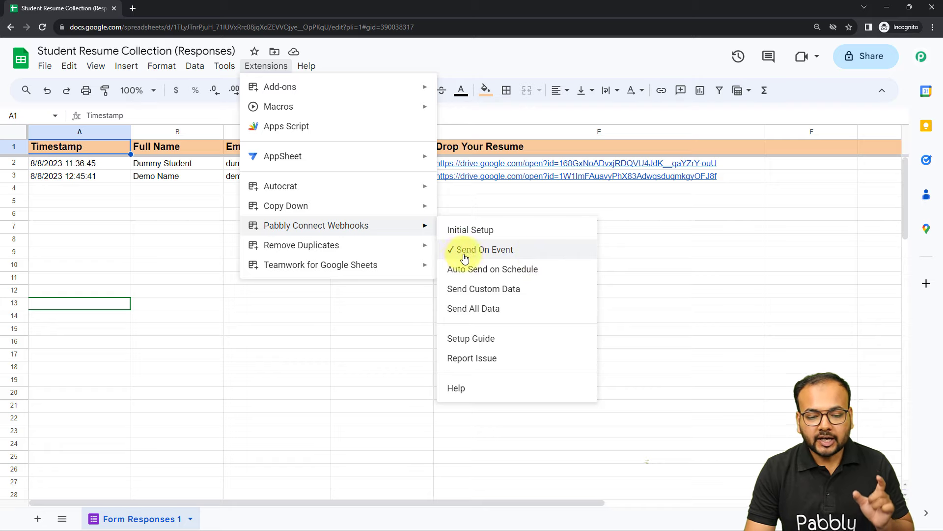
left_click(620, 253)
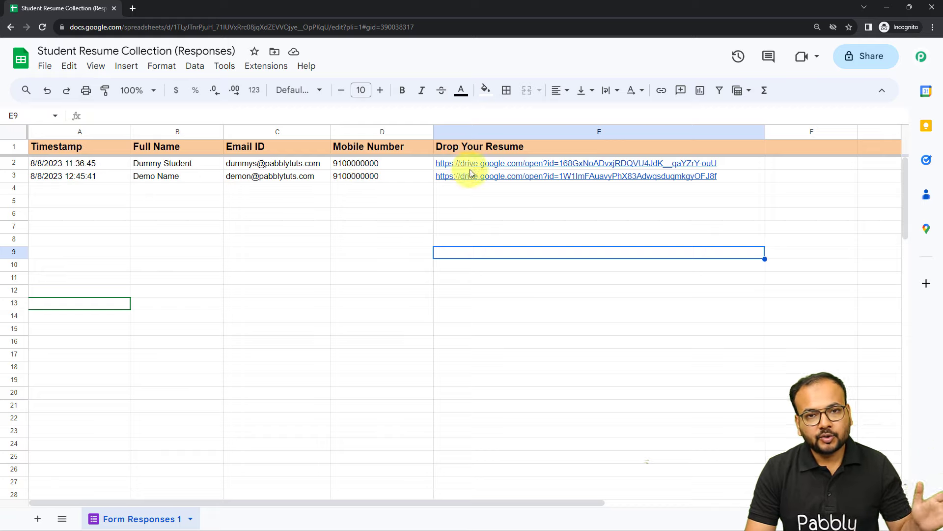
Return to the Pabbly Connect workflow and examine the received response, from the trigger column and timestamp to the resume link.
left_click(888, 9)
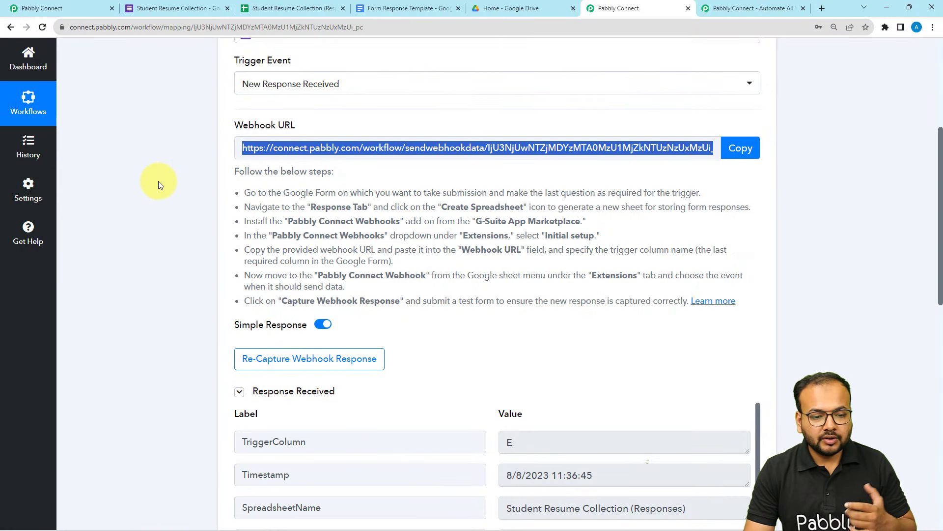
scroll(158, 183, "down", 5)
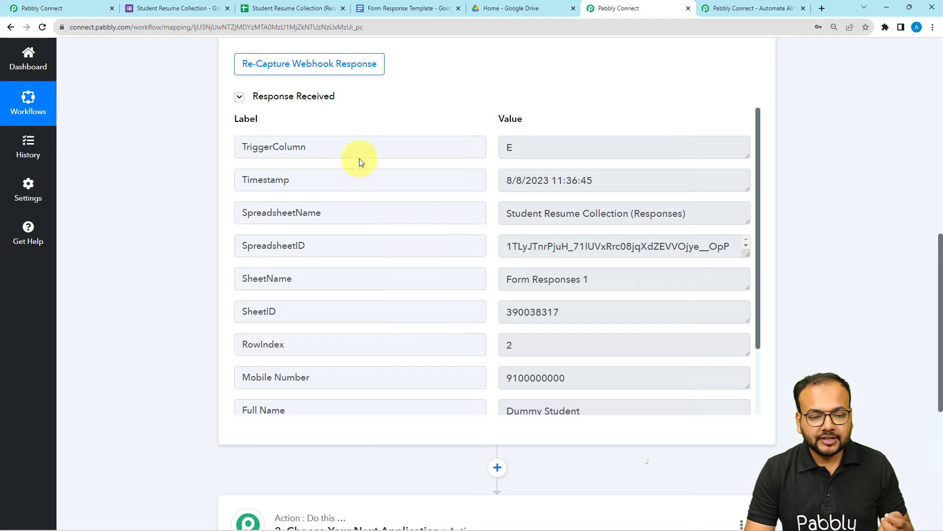
left_click_drag(520, 148, 490, 149)
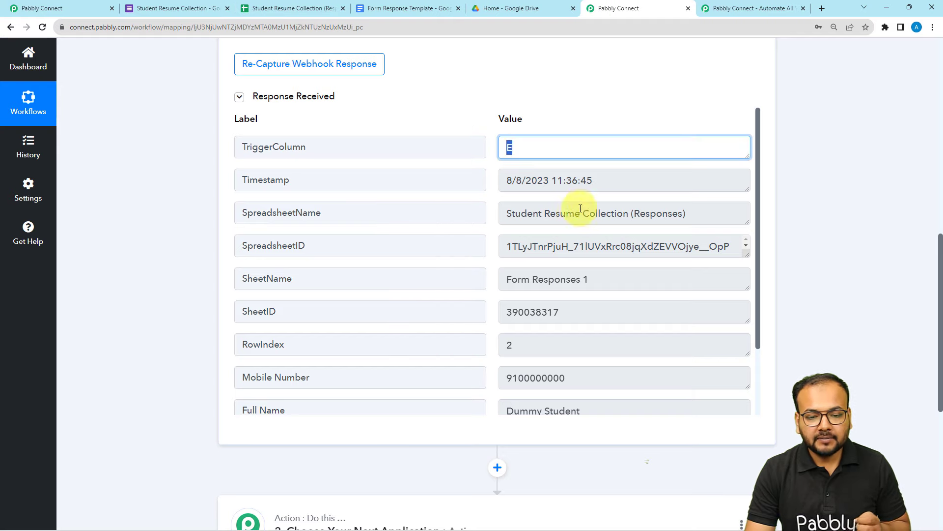
left_click_drag(604, 188, 467, 193)
scroll(452, 179, "down", 5)
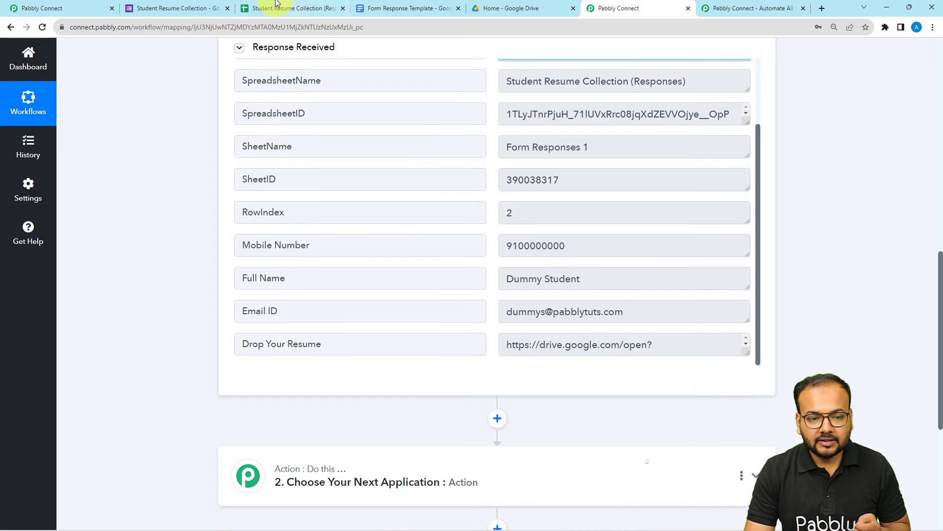
Compare the captured data with the response spreadsheet and the Form Response Template document, and return to the workflow.
left_click(261, 8)
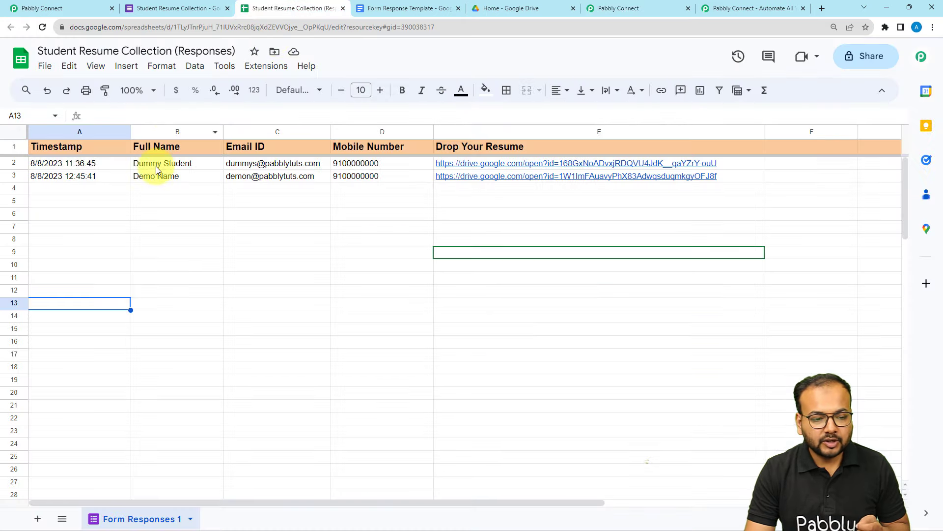
left_click(424, 9)
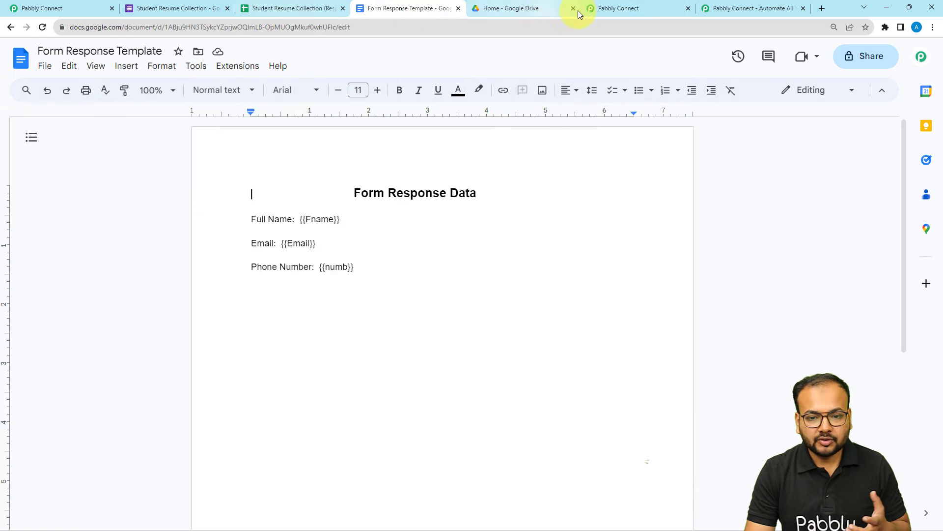
left_click(615, 8)
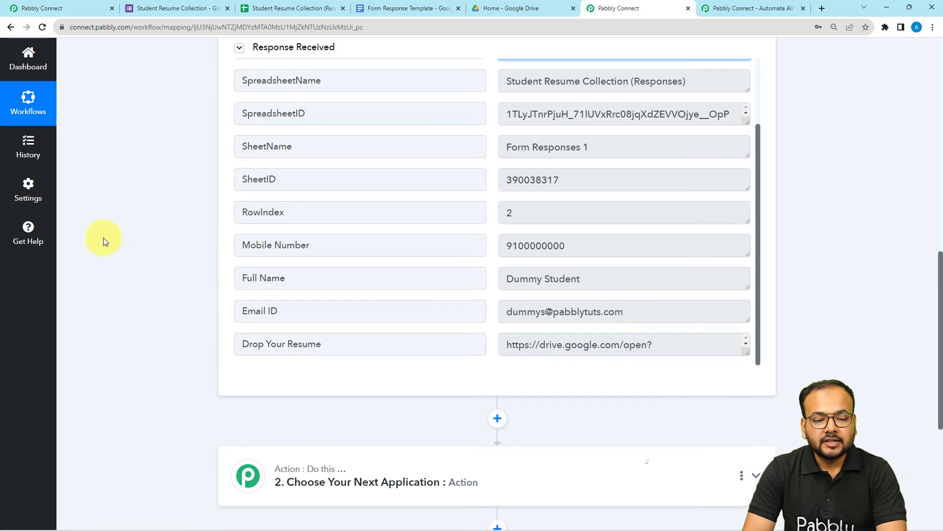
Examine the Full Name value and the date part of the Timestamp in the received webhook response.
scroll(104, 237, "down", 2)
scroll(103, 237, "down", 2)
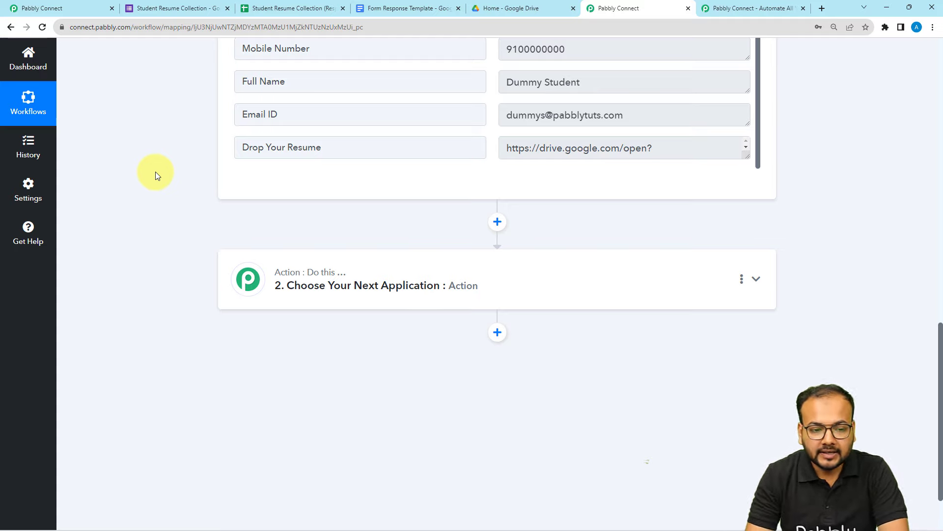
scroll(197, 185, "up", 5)
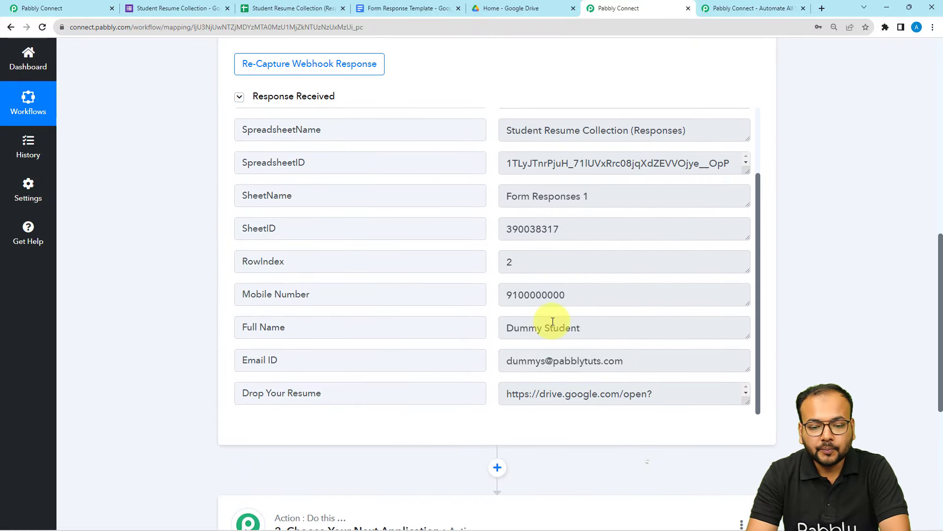
left_click(595, 330)
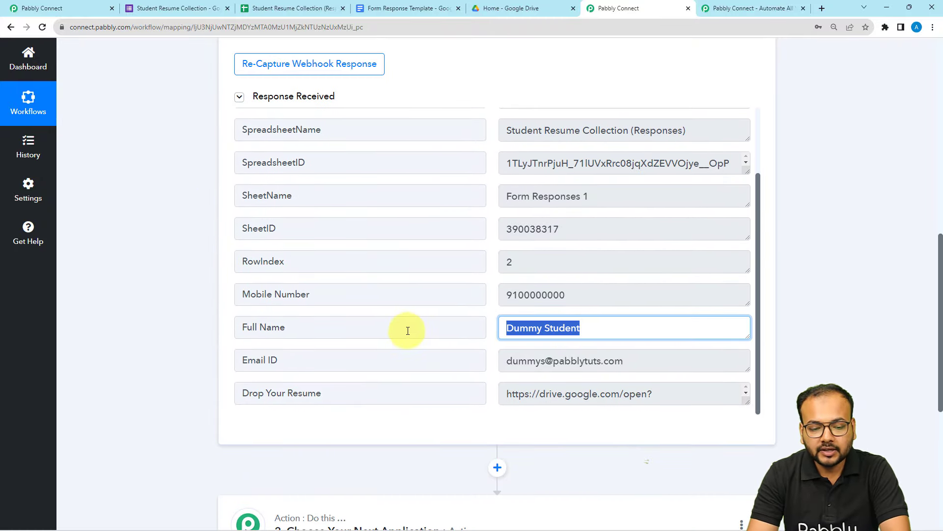
scroll(407, 328, "up", 2)
scroll(555, 390, "down", 1)
scroll(554, 390, "up", 1)
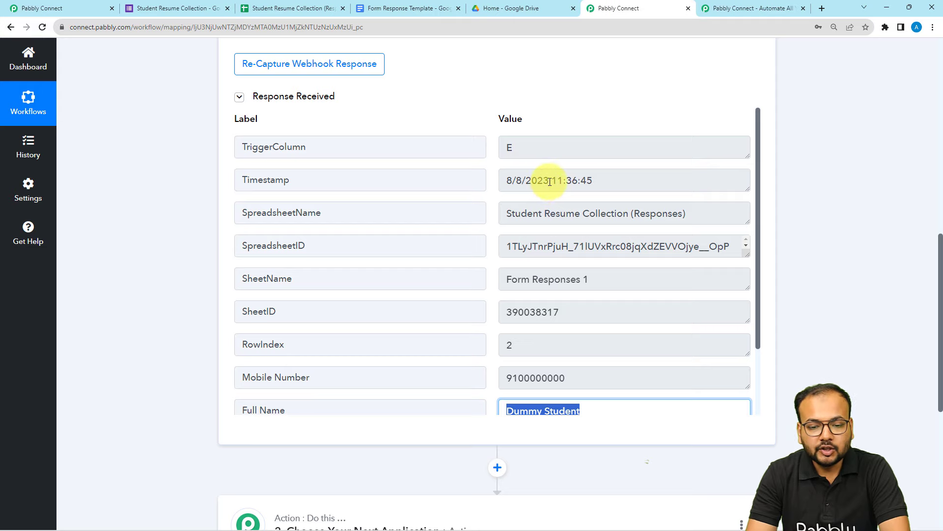
left_click_drag(550, 181, 490, 181)
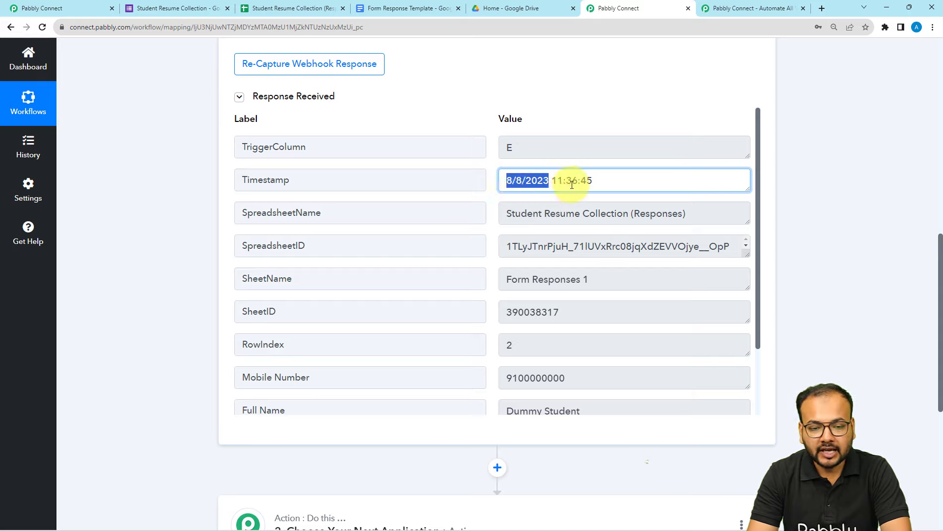
Set the workflow's second step to Text Formatter by Pabbly with the action event Split Text.
scroll(190, 221, "down", 6)
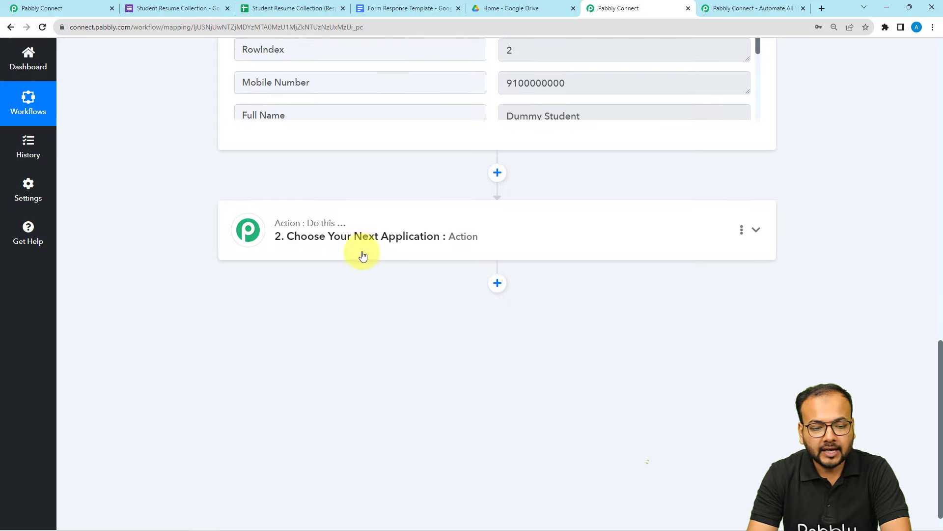
left_click(361, 254)
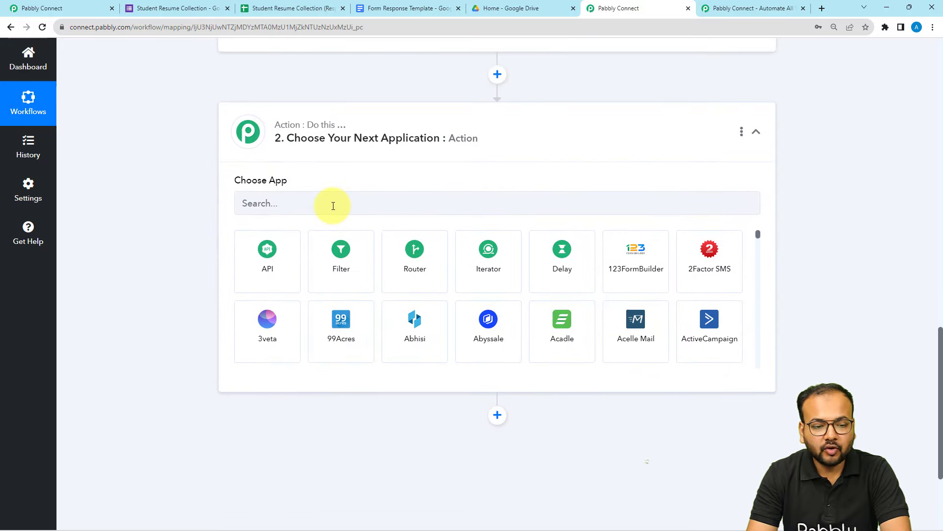
left_click(333, 205)
type("text")
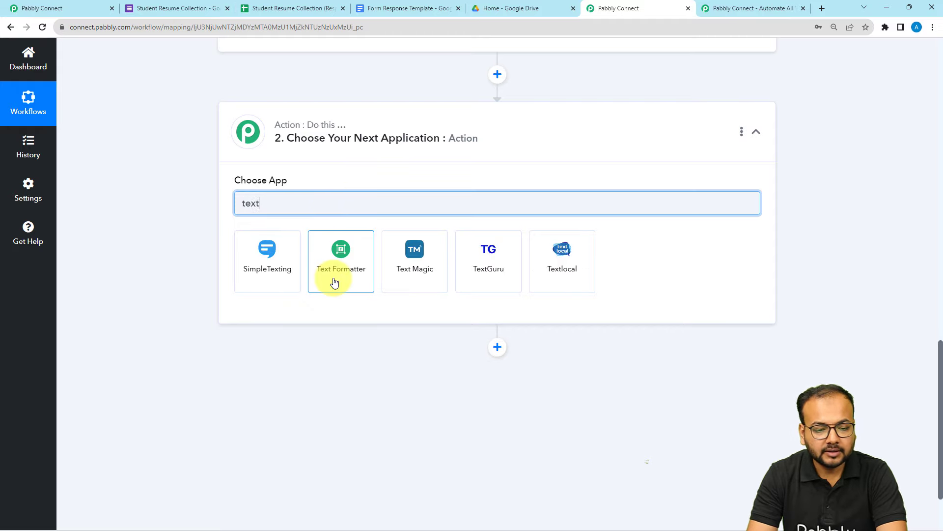
left_click(332, 279)
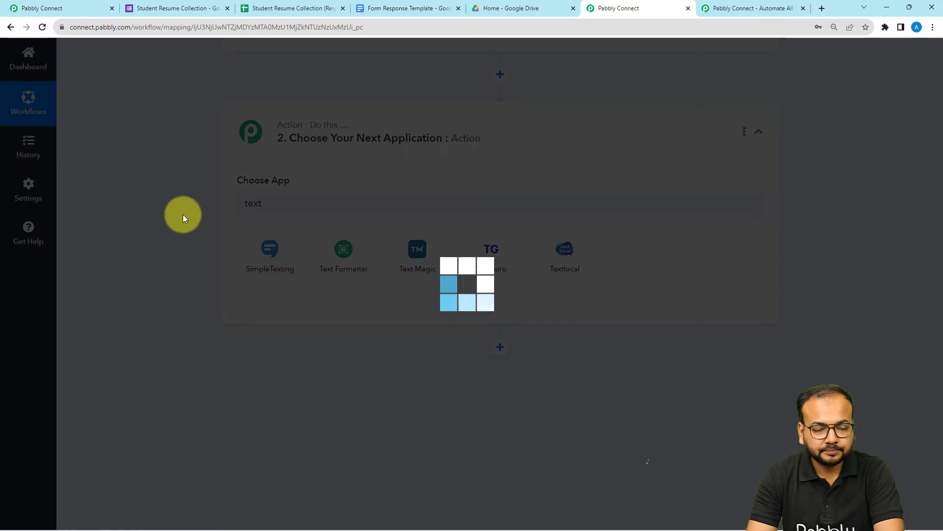
scroll(183, 215, "down", 1)
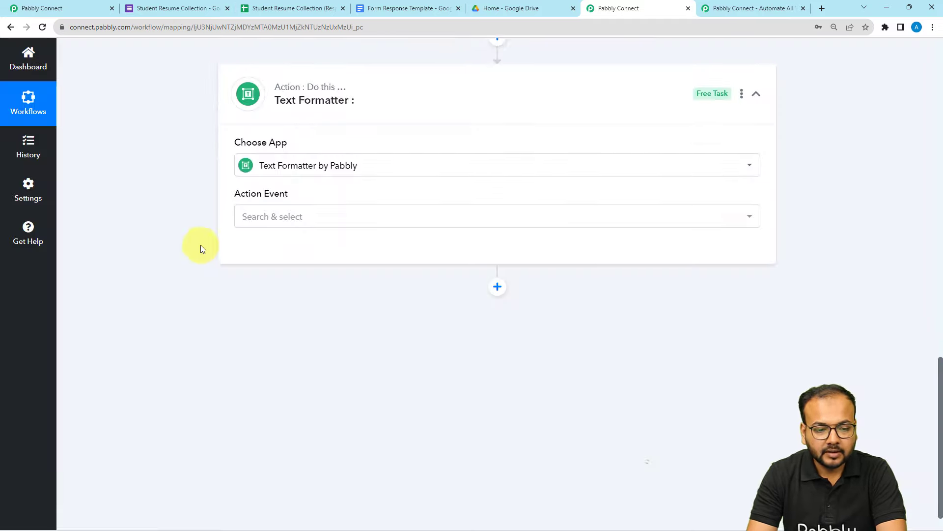
left_click(273, 205)
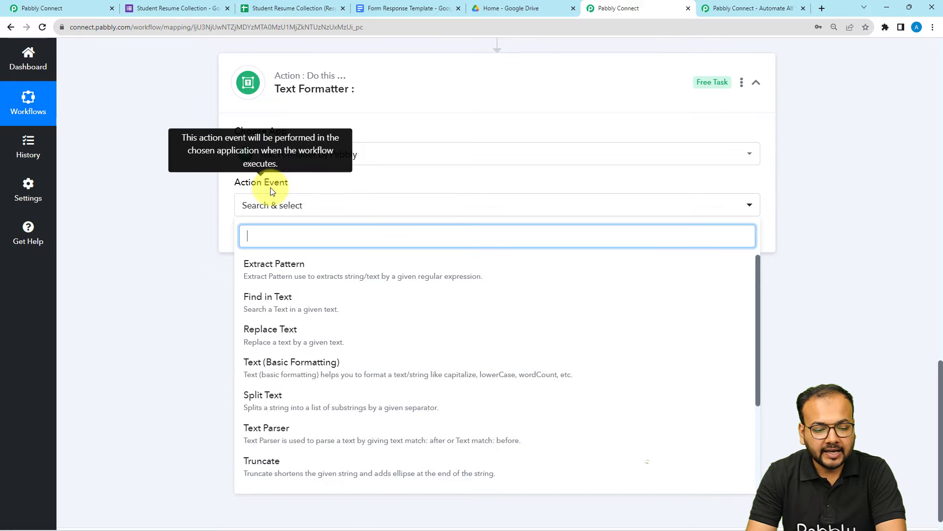
left_click(268, 400)
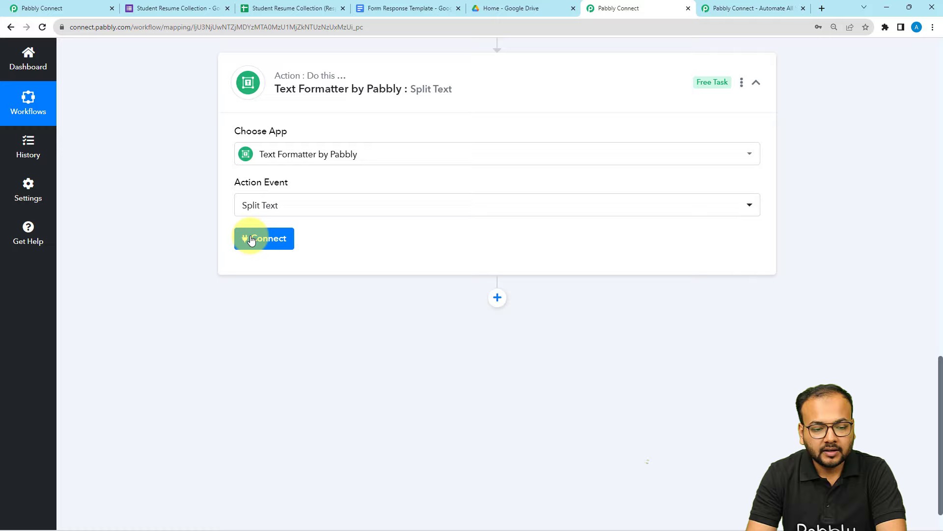
Connect the Text Formatter Split Text action so that its text, separator and segment index fields load.
left_click(252, 239)
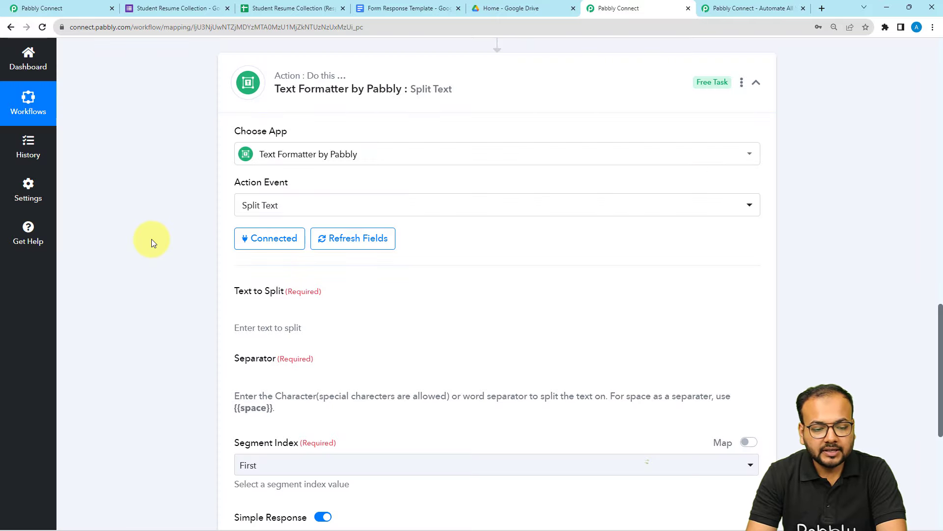
scroll(151, 239, "down", 2)
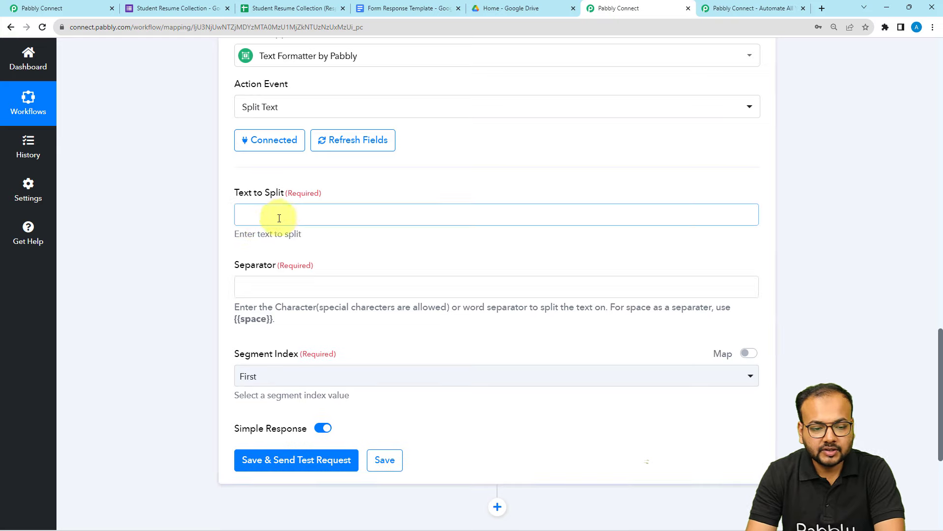
left_click(258, 286)
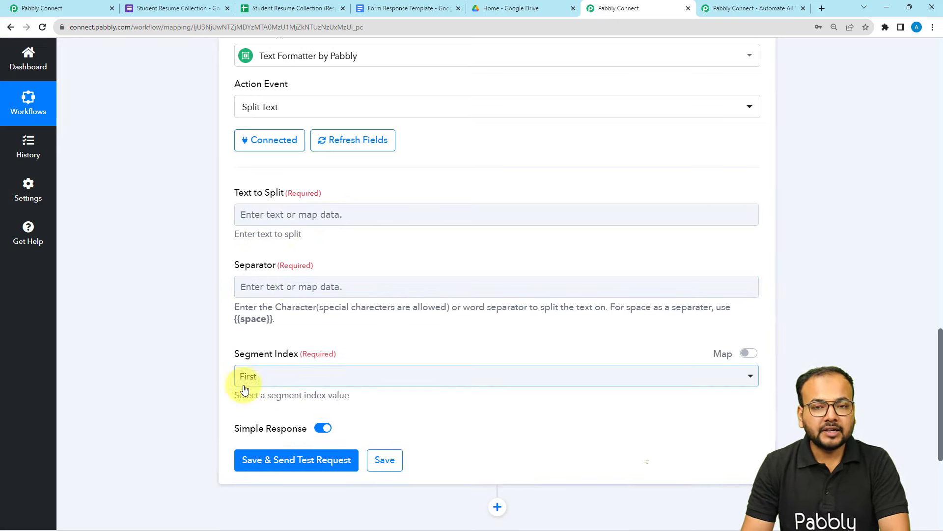
Map the Timestamp from the Google Forms response into Text to Split, after checking it in the trigger's received response.
scroll(207, 369, "up", 9)
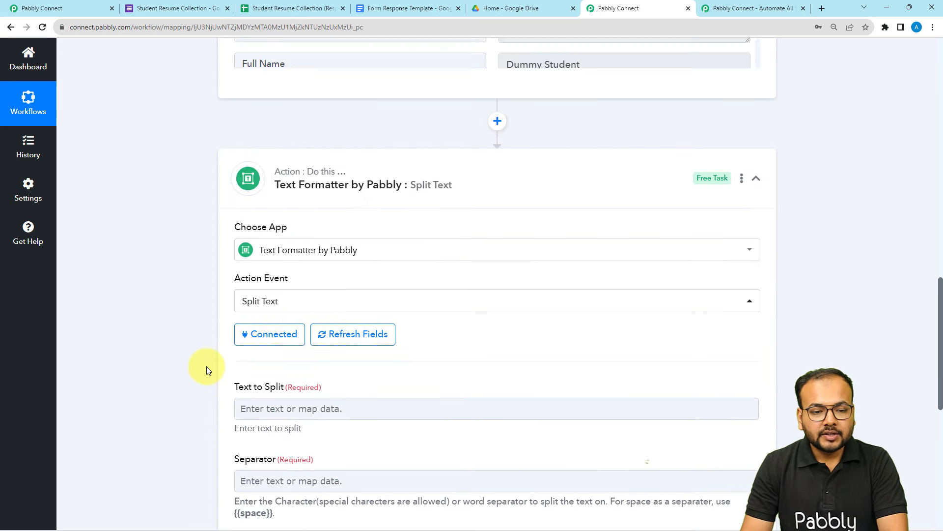
scroll(219, 339, "up", 3)
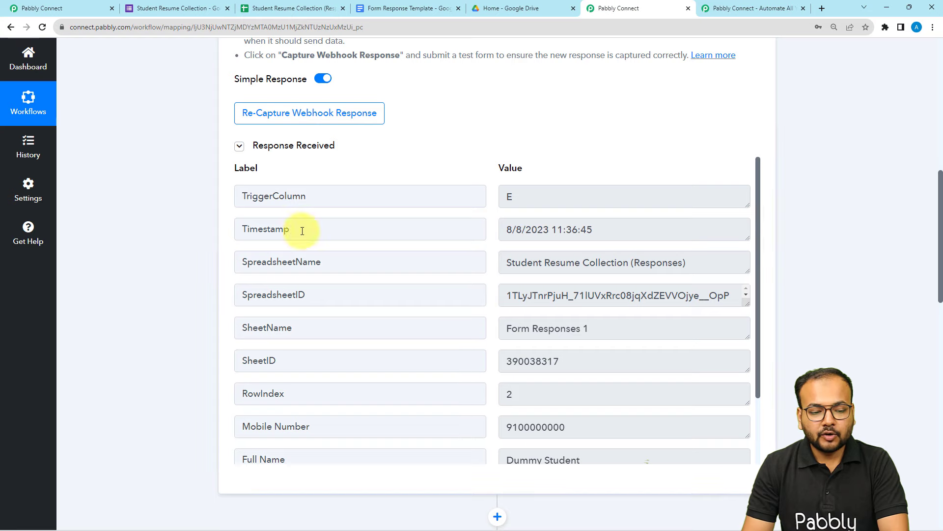
left_click_drag(302, 230, 226, 223)
scroll(201, 223, "down", 10)
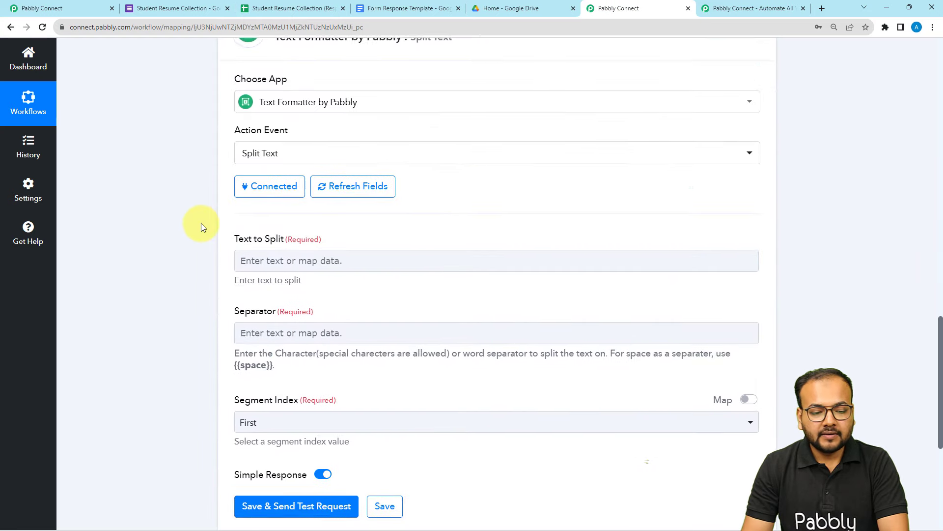
scroll(202, 223, "down", 2)
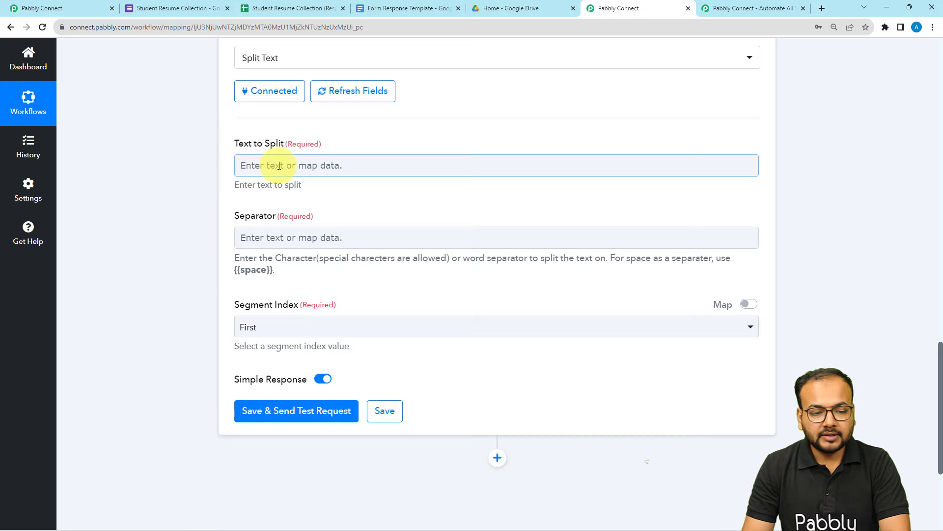
left_click(264, 168)
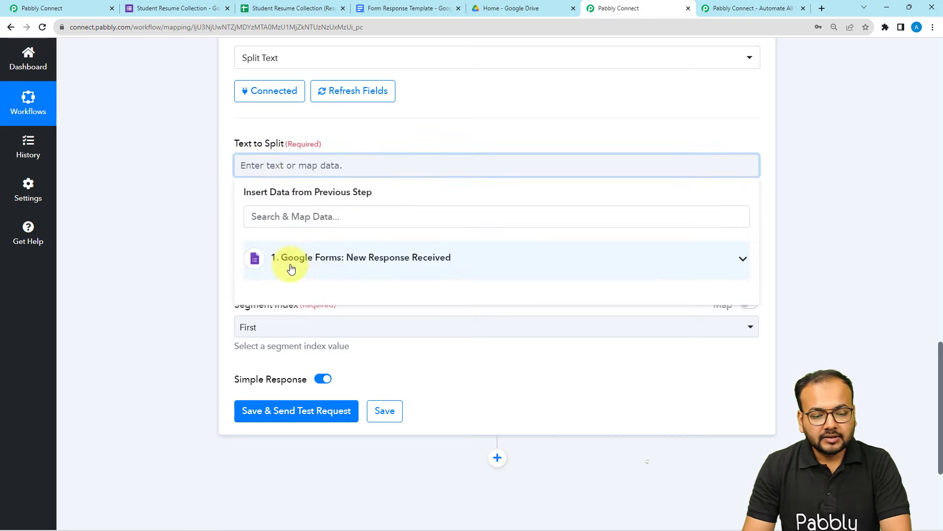
left_click(325, 259)
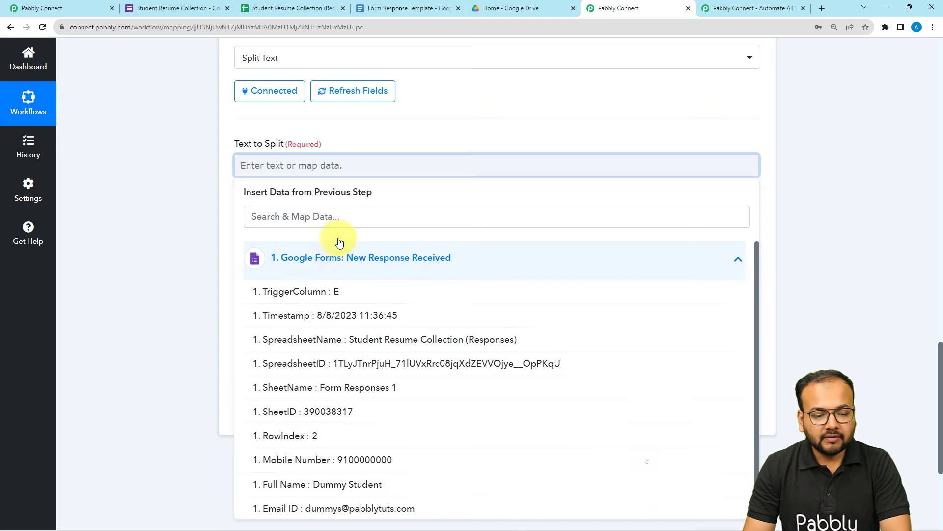
left_click(288, 316)
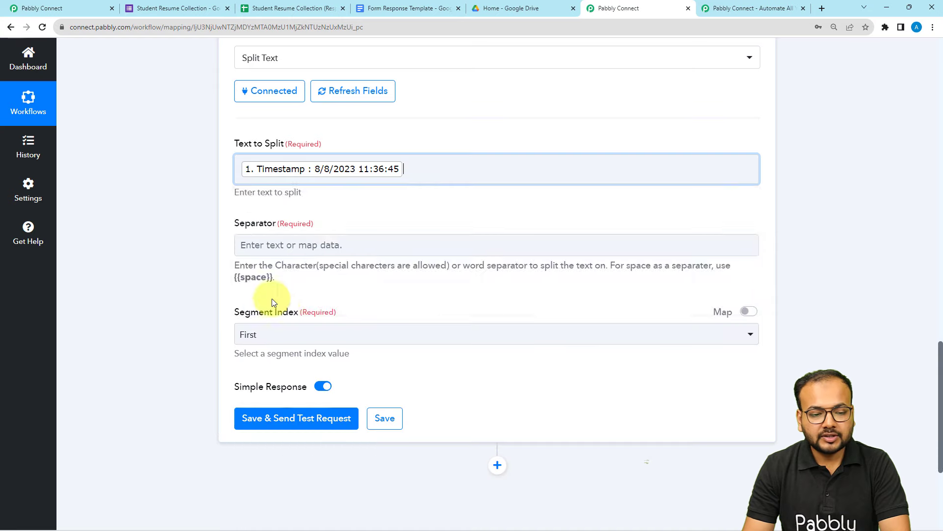
left_click(182, 208)
Set the Separator to {{space}}, copying the placeholder from the field's help text.
scroll(181, 209, "down", 1)
left_click(329, 198)
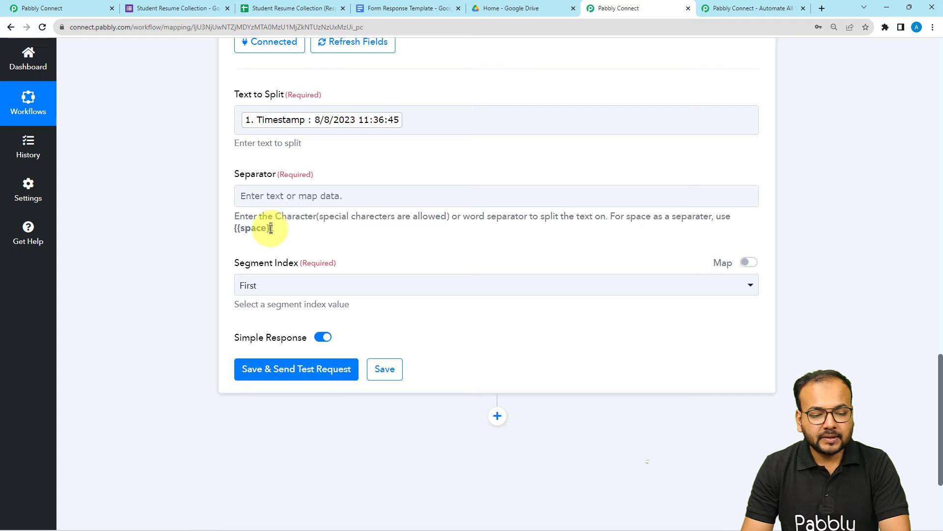
left_click_drag(271, 229, 236, 228)
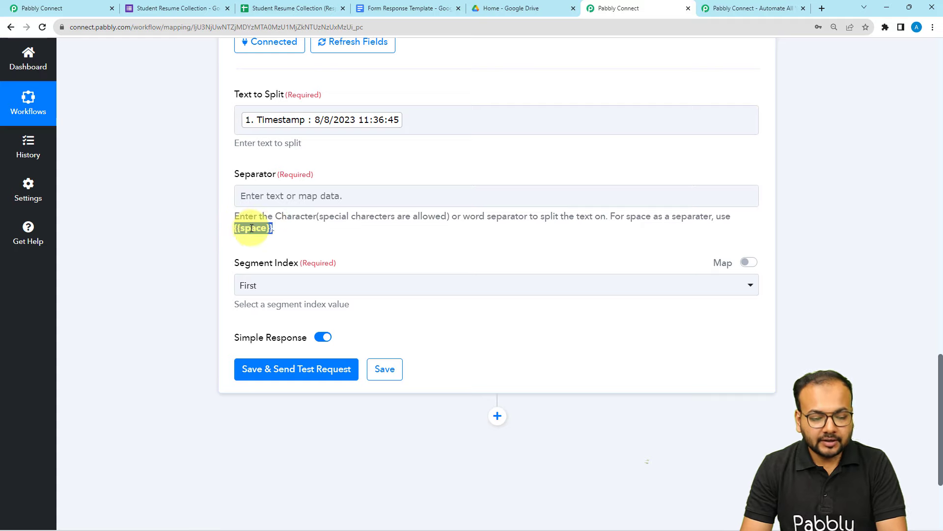
right_click(252, 228)
left_click(263, 238)
left_click(267, 196)
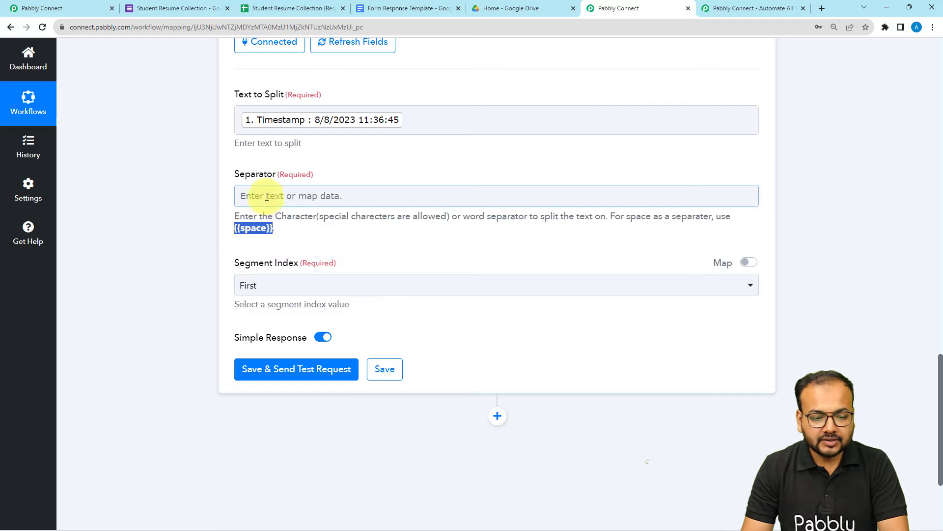
right_click(267, 196)
left_click(294, 275)
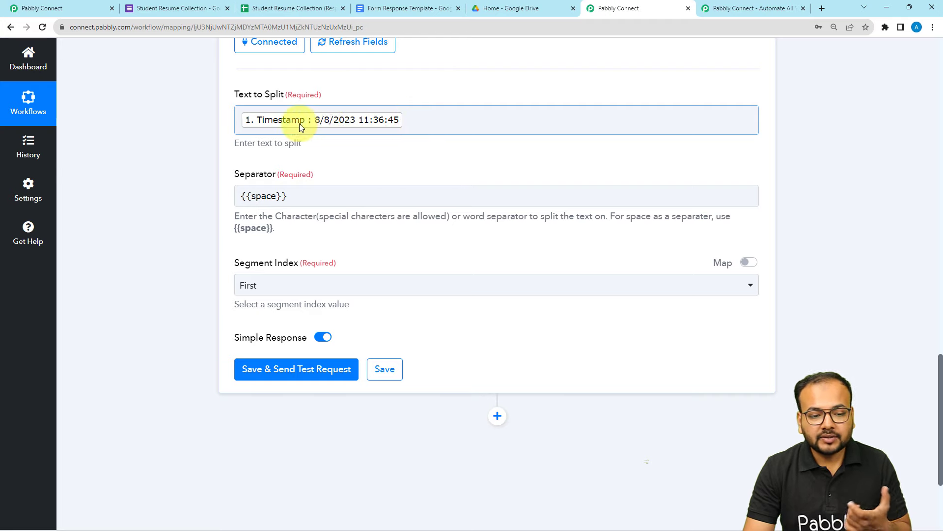
Choose First as the Segment Index, save the action with a test request, and check the returned Result value.
left_click(305, 290)
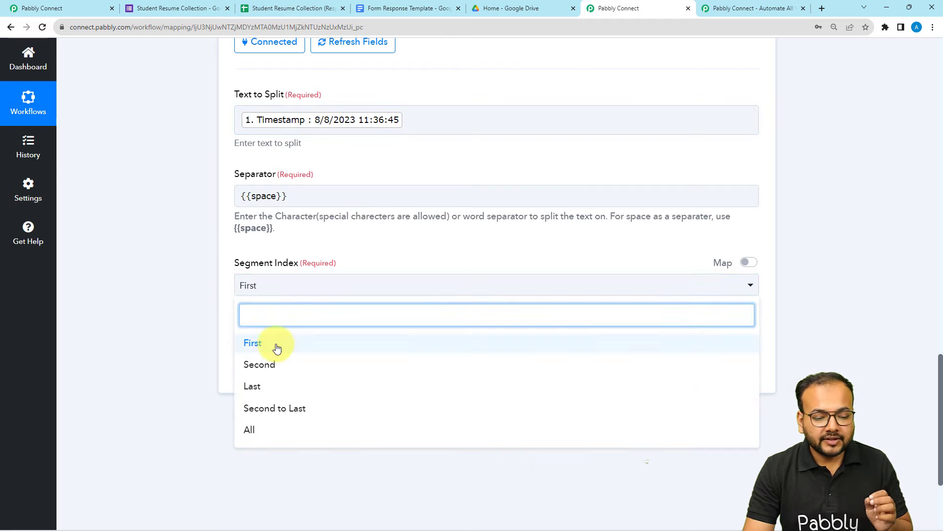
left_click(276, 348)
scroll(208, 281, "down", 2)
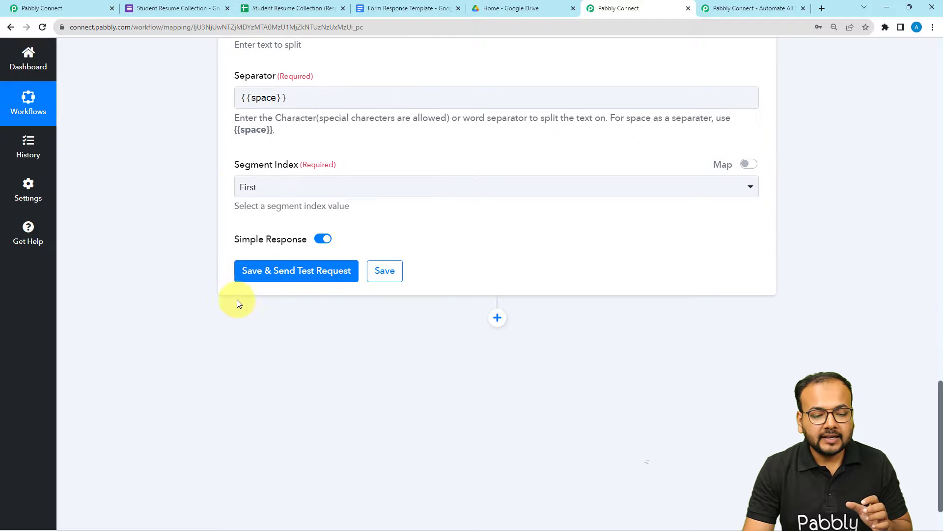
left_click(266, 284)
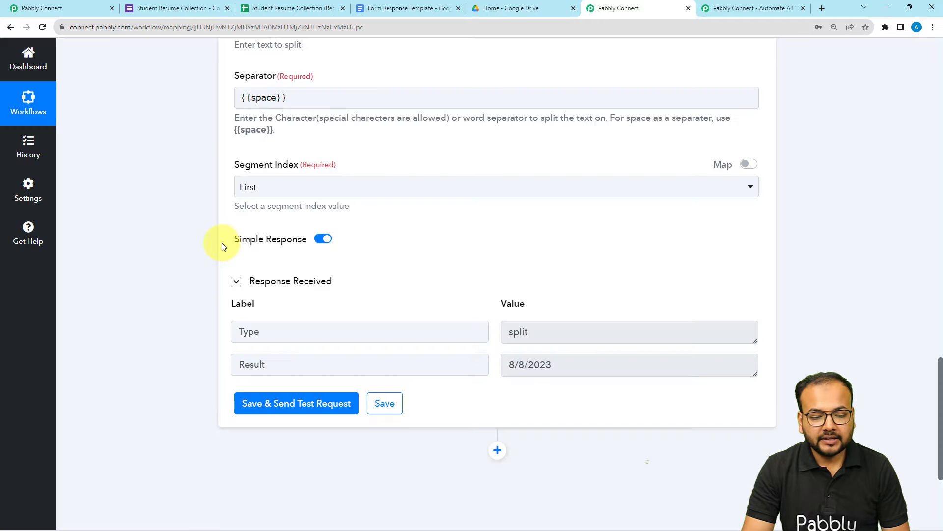
scroll(222, 243, "down", 3)
left_click_drag(588, 231, 475, 223)
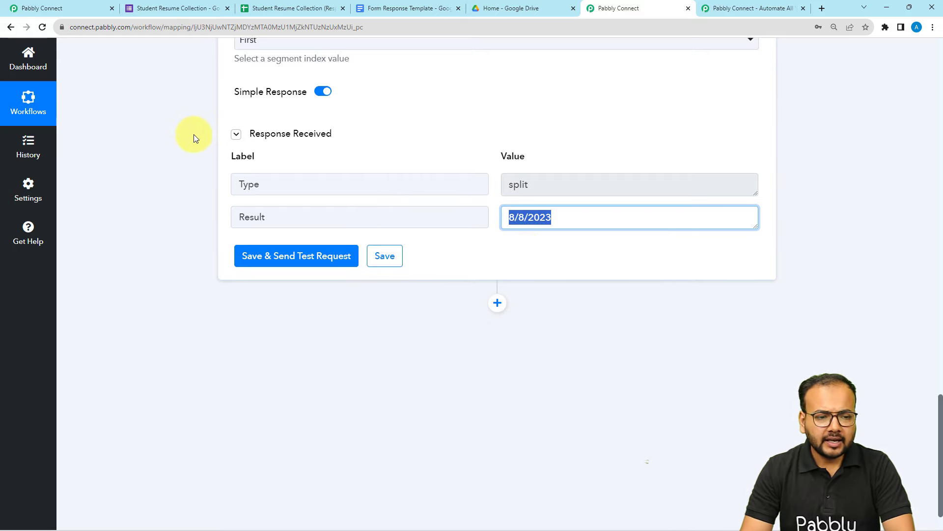
Preview the Student Resume Collection form and examine its answer fields and the file upload dialog of Drop Your Resume.
left_click(198, 15)
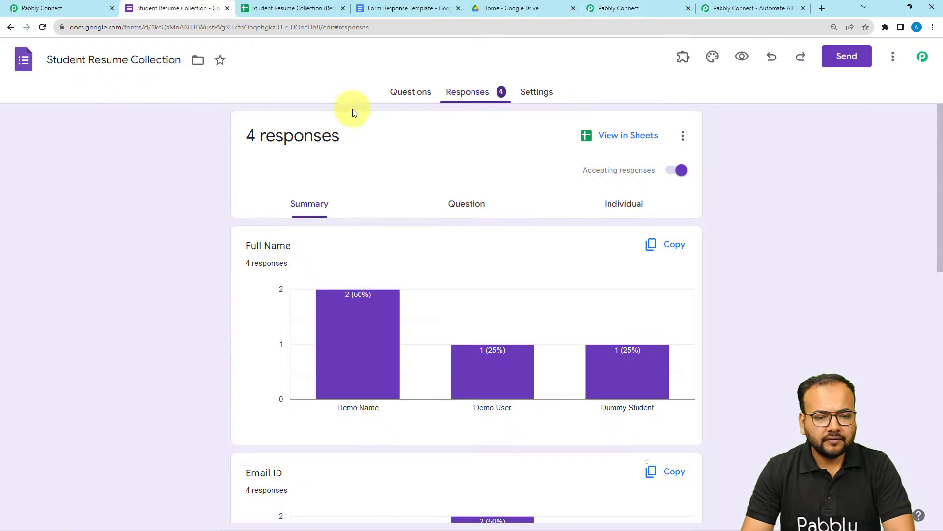
left_click(742, 59)
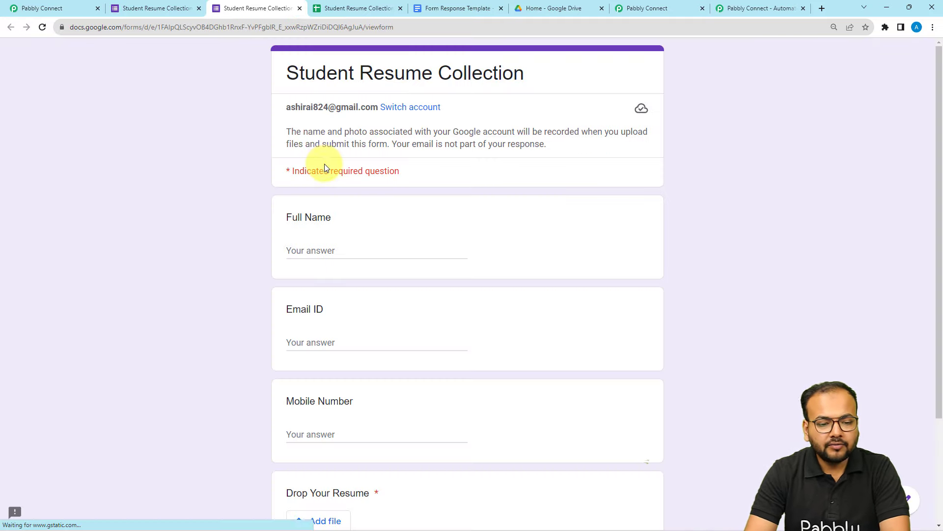
scroll(329, 177, "down", 2)
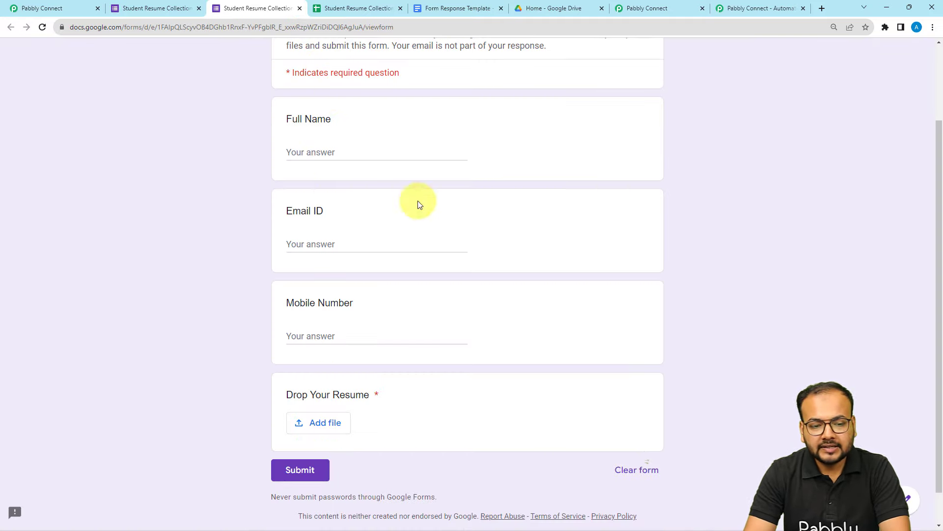
left_click(304, 152)
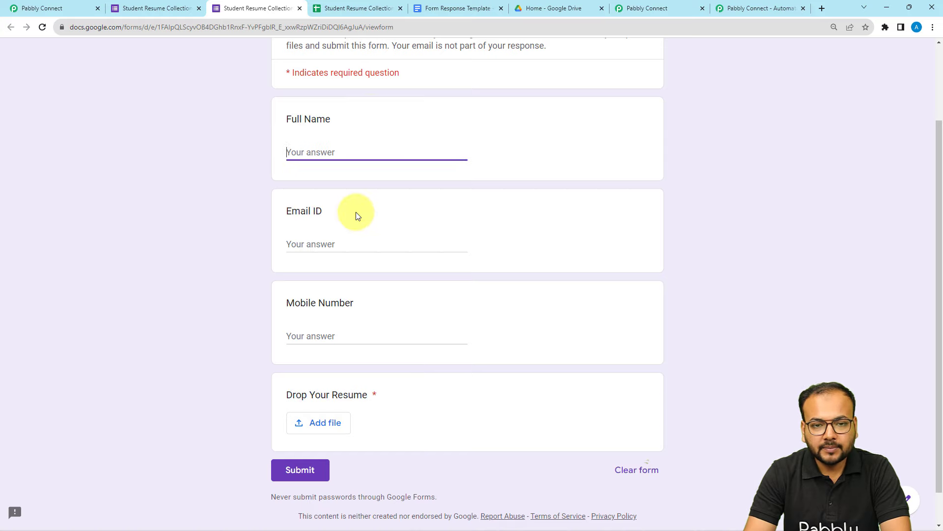
left_click(310, 335)
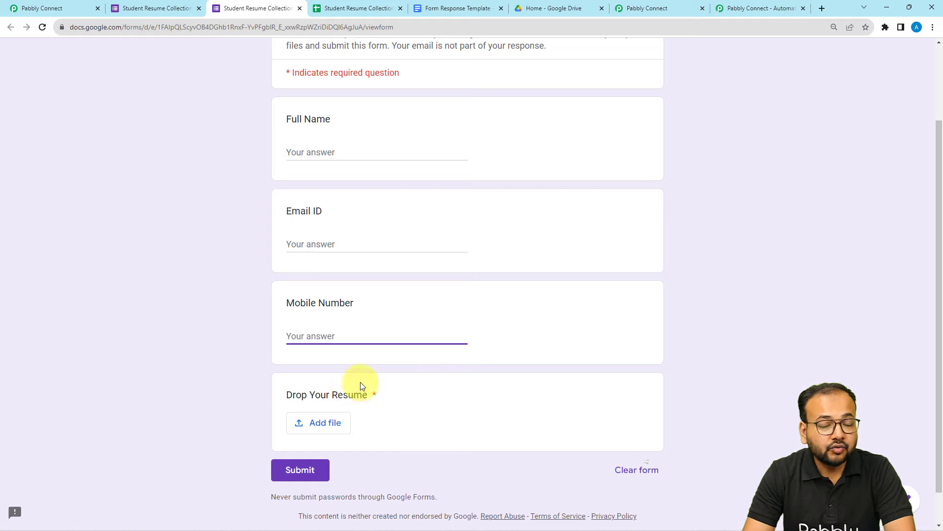
left_click(325, 427)
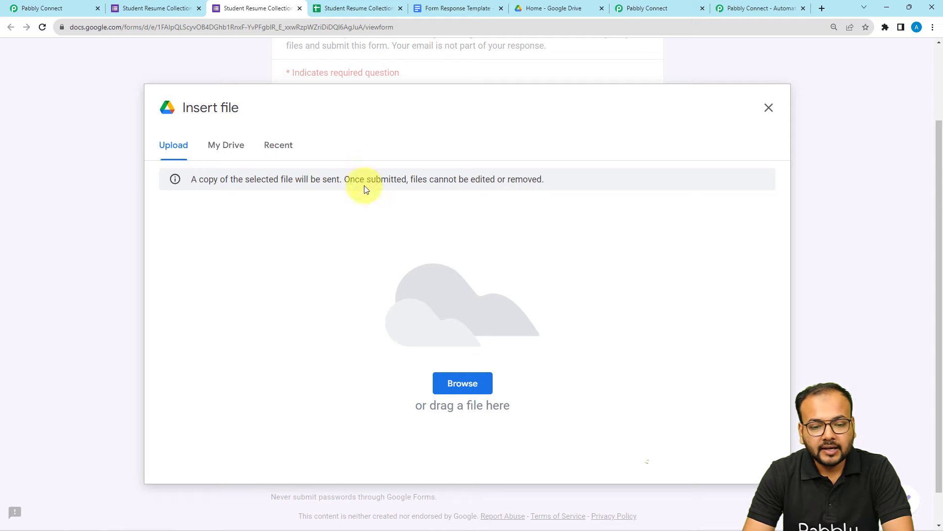
left_click(769, 110)
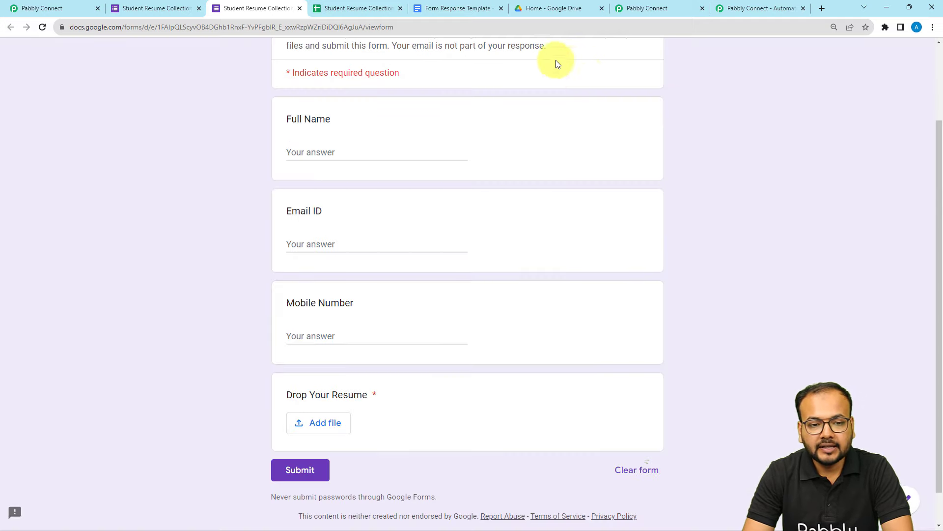
Examine the resume links in the Drop Your Resume column of the form's response spreadsheet.
left_click(360, 10)
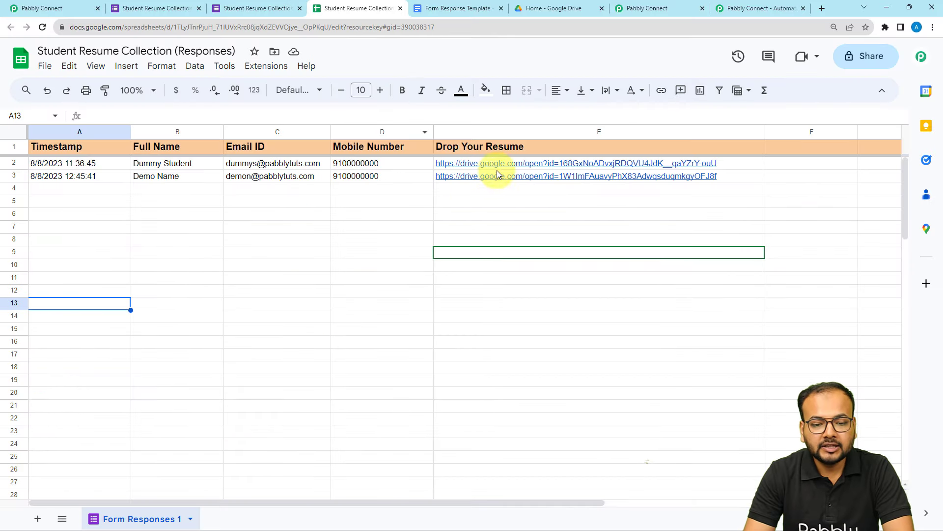
mouse_move(477, 182)
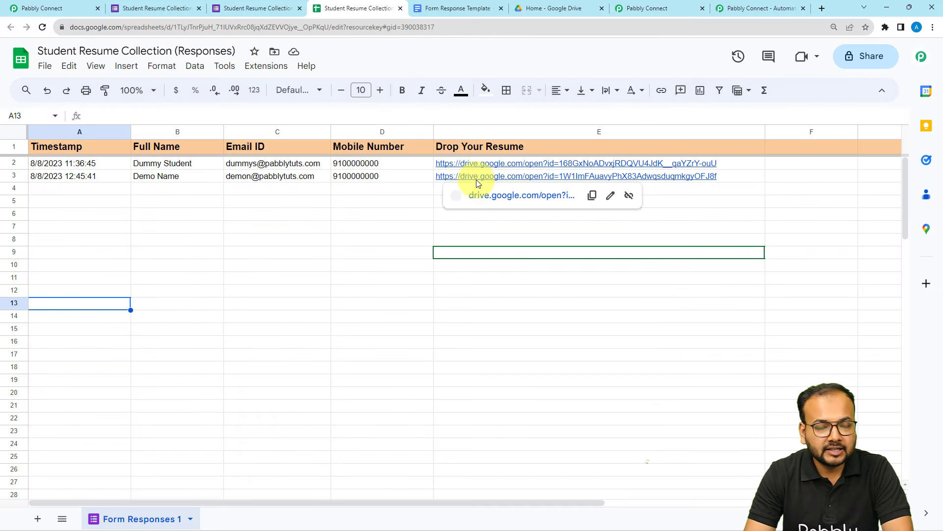
left_click(402, 206)
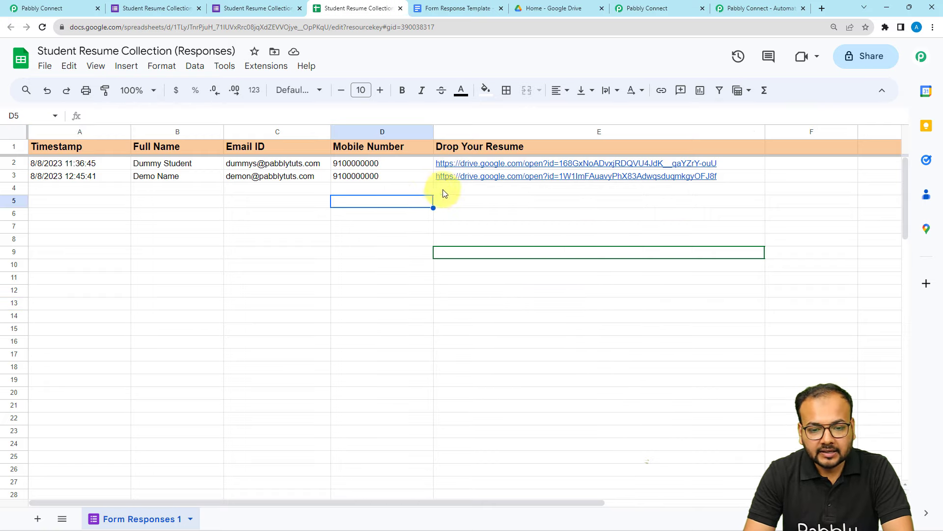
Return to the workflow, enlarge the received Drop Your Resume value and examine the file ID portion of its link.
left_click(632, 10)
scroll(212, 187, "up", 15)
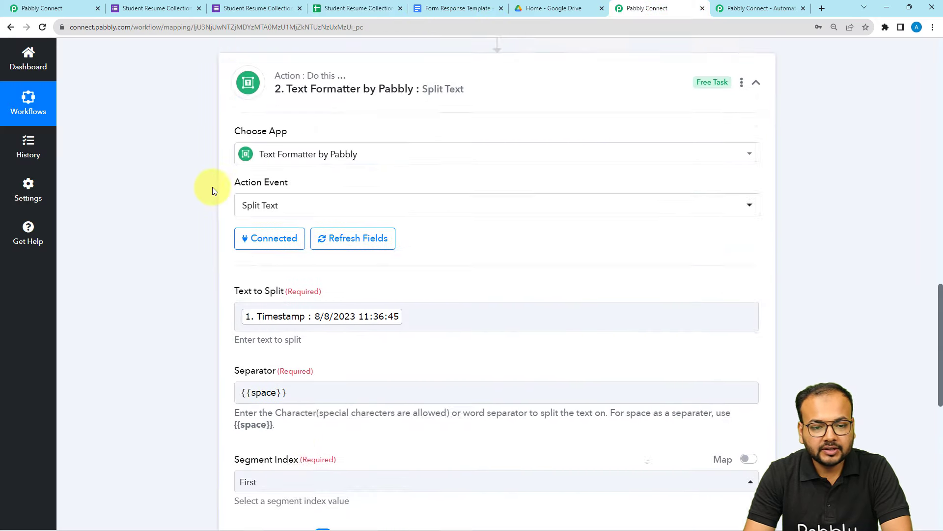
scroll(609, 168, "down", 2)
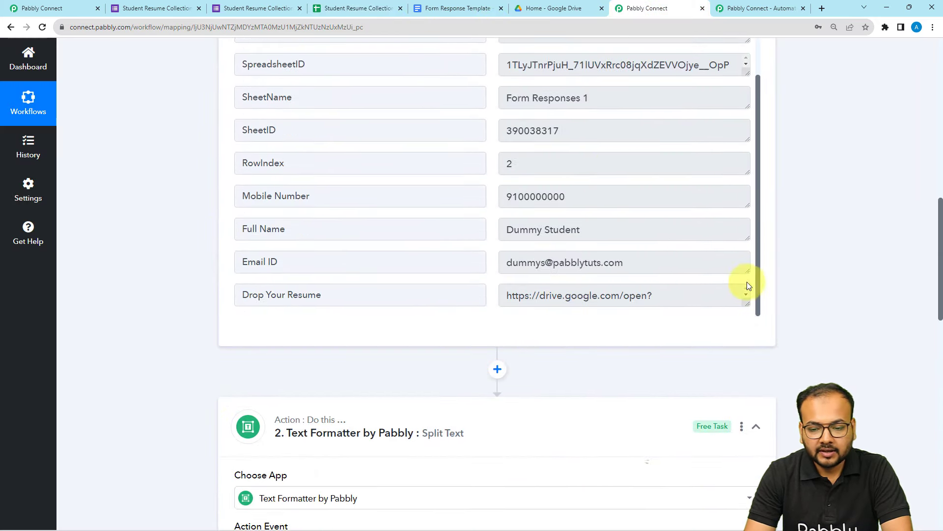
left_click_drag(743, 300, 764, 396)
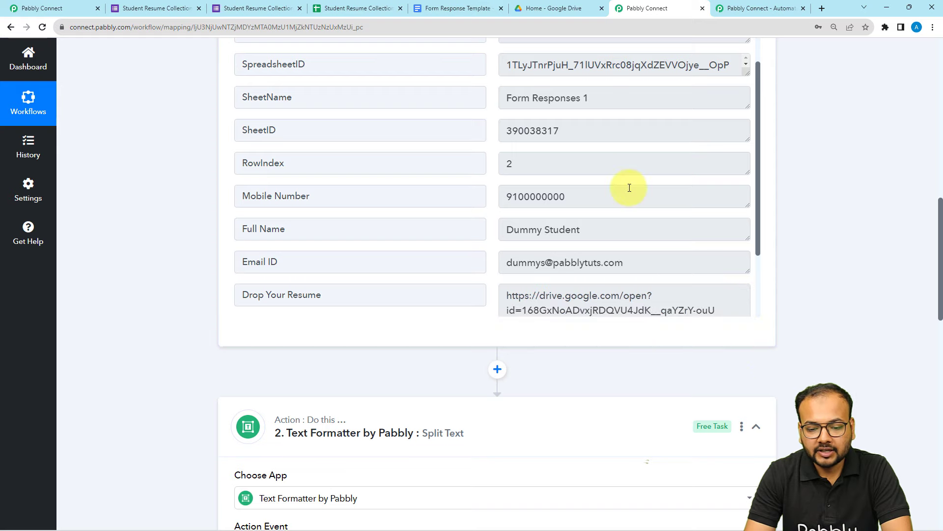
scroll(634, 196, "down", 2)
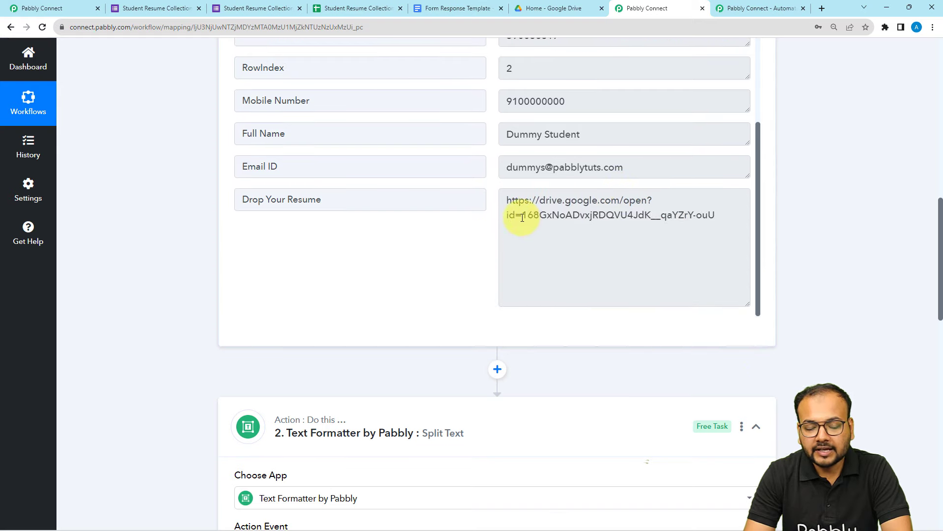
left_click_drag(525, 215, 716, 216)
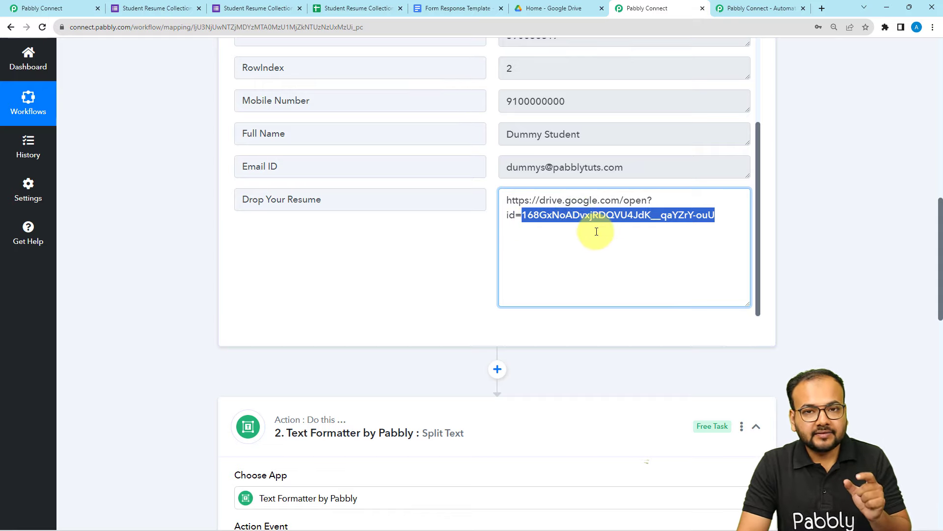
scroll(560, 212, "down", 1)
scroll(560, 212, "down", 4)
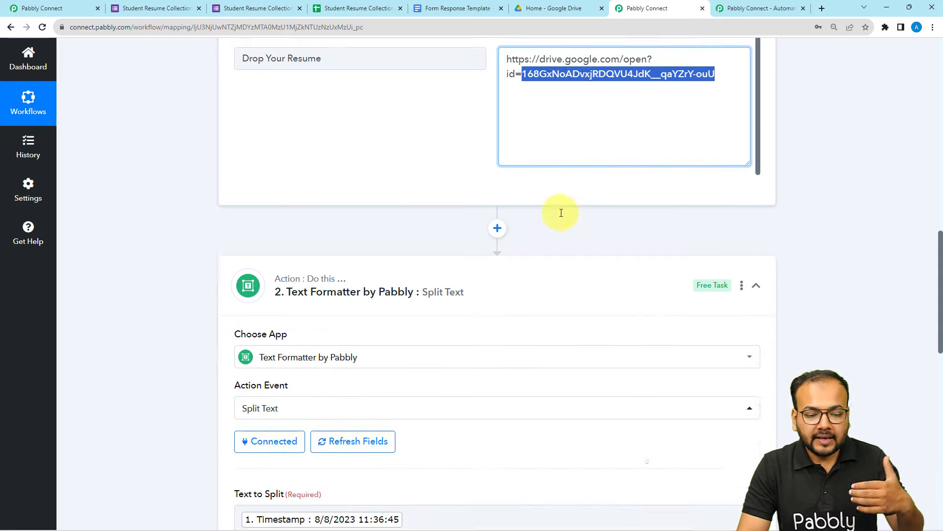
scroll(467, 241, "up", 3)
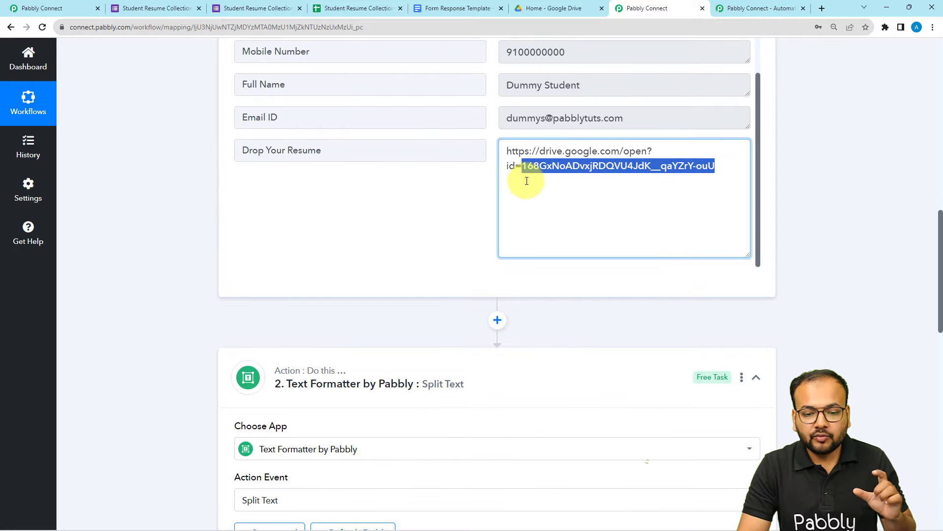
Duplicate the Text Formatter Split Text action by copying the step and pasting it after itself.
scroll(659, 320, "down", 3)
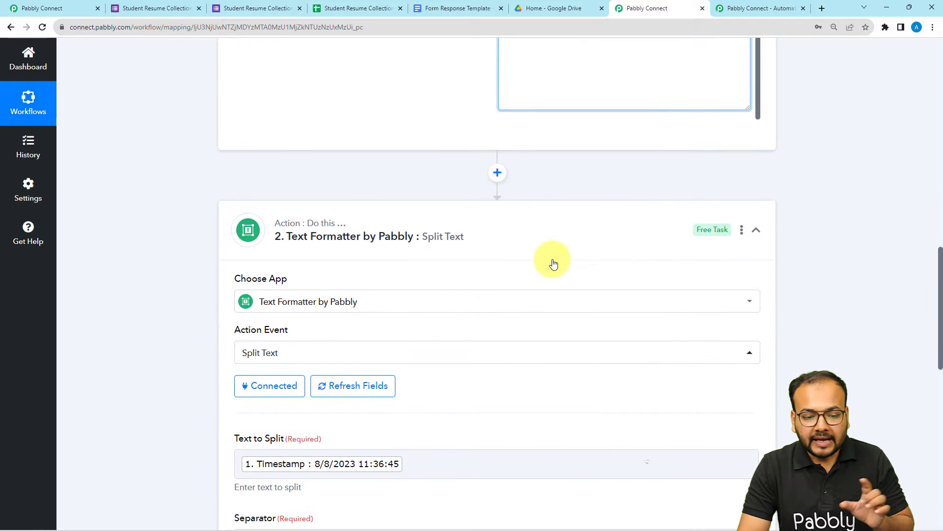
left_click(743, 233)
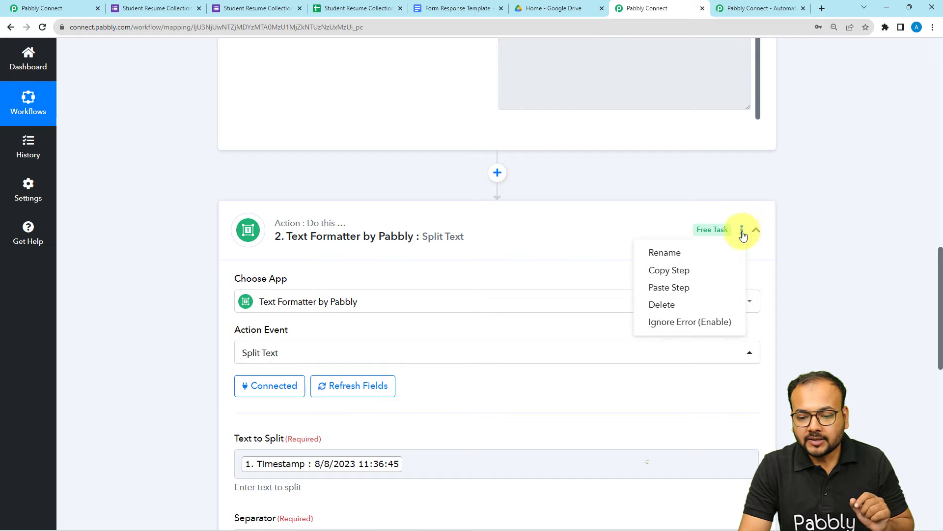
left_click(678, 270)
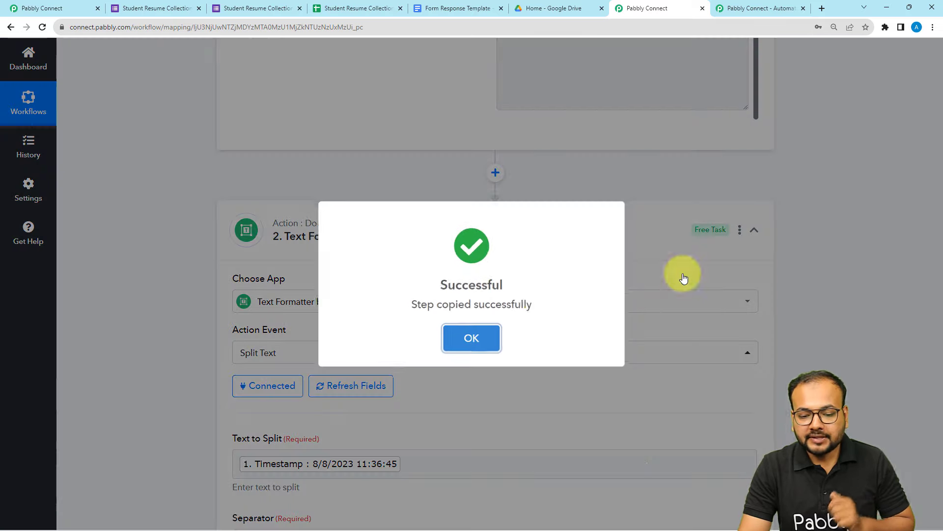
left_click(500, 331)
left_click(741, 230)
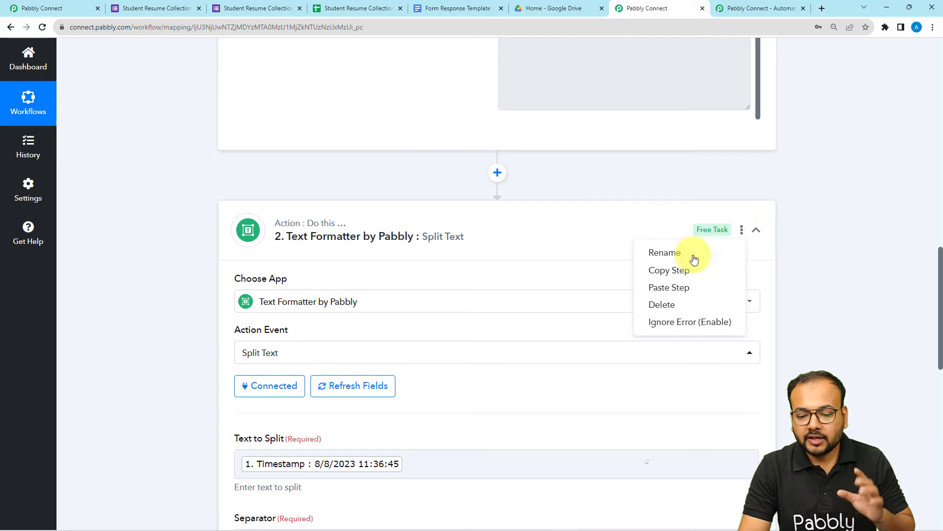
left_click(668, 287)
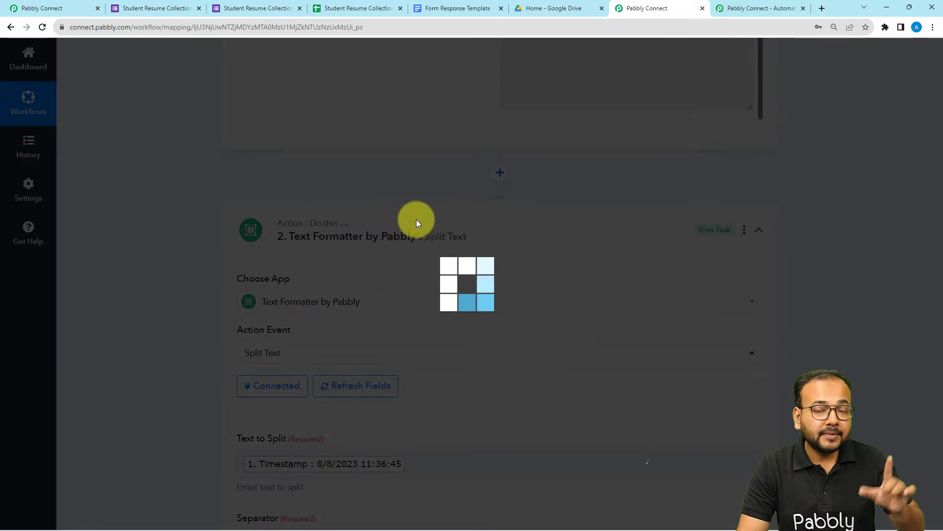
Expand the pasted Split Text action and replace its Text to Split with Drop Your Resume from the Google Forms response.
scroll(203, 245, "down", 6)
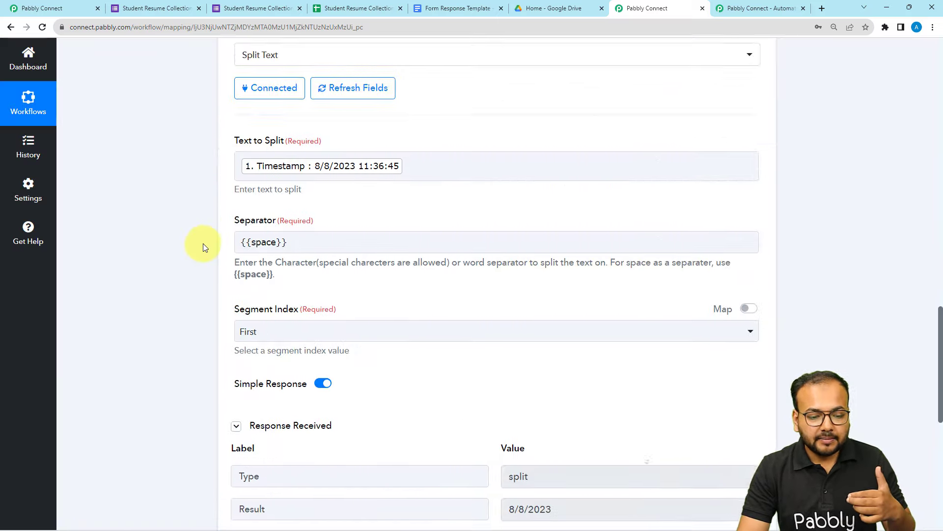
scroll(202, 243, "down", 9)
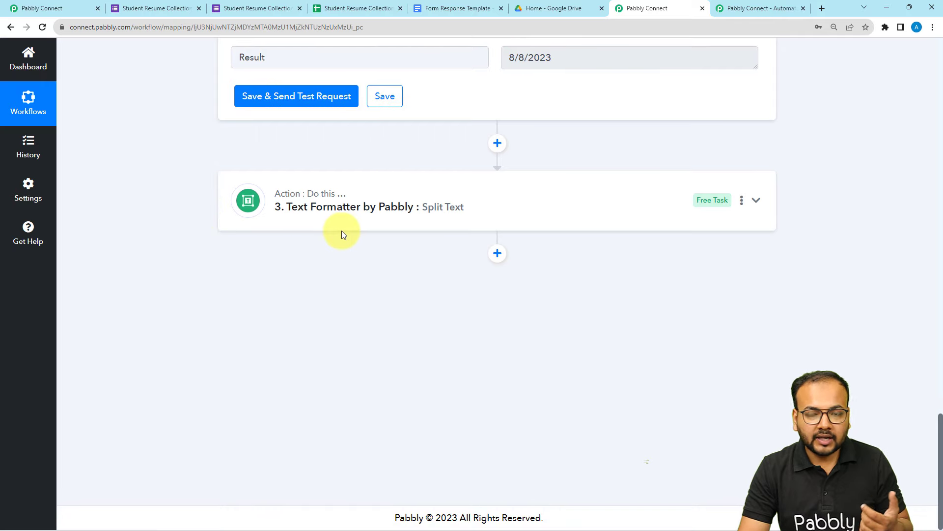
left_click(347, 227)
scroll(255, 281, "down", 5)
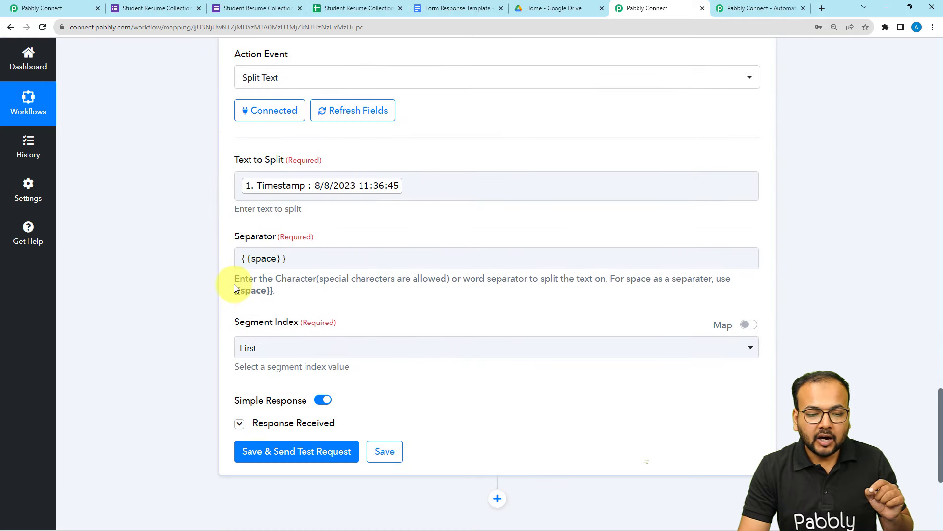
left_click(431, 186)
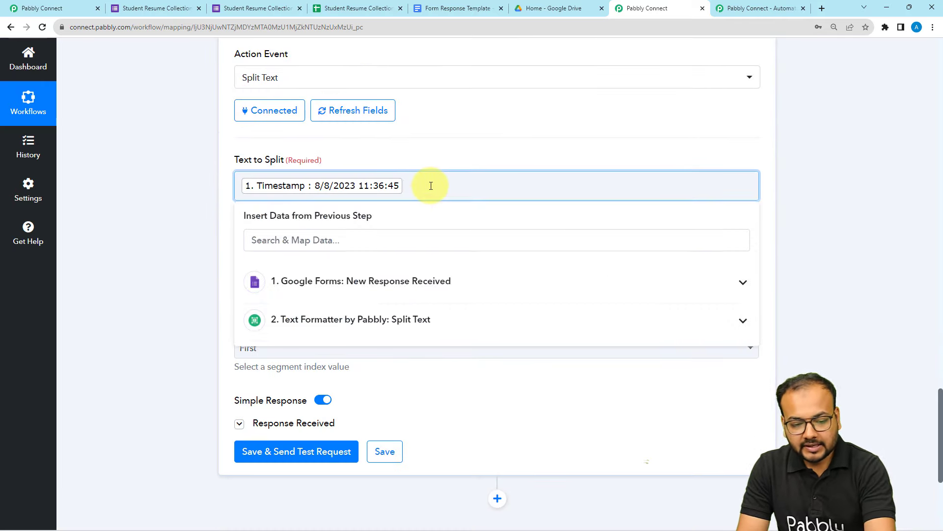
key("BackSpace")
left_click(397, 283)
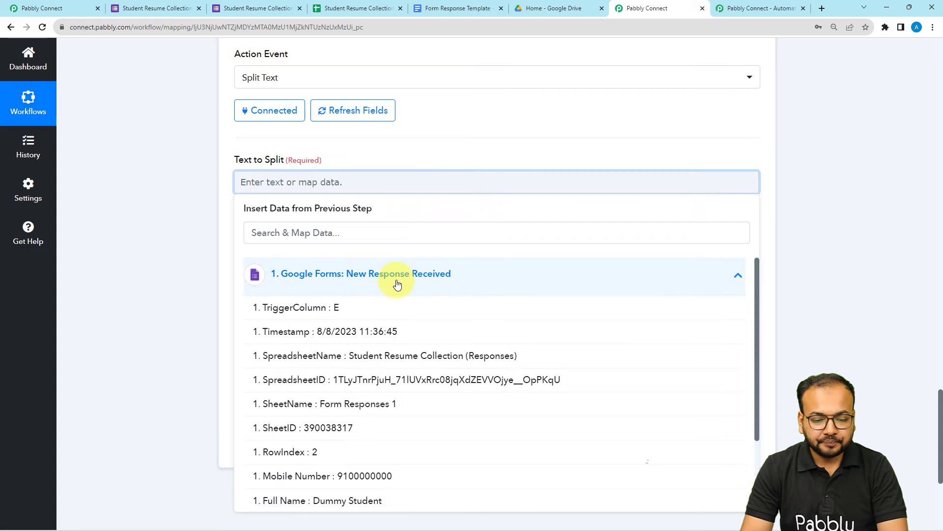
scroll(386, 362, "down", 2)
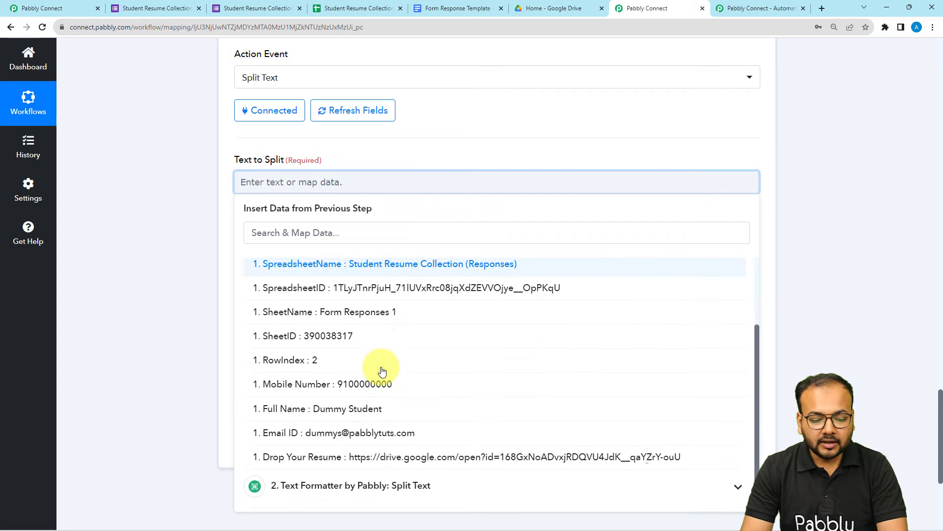
left_click(346, 467)
left_click(214, 241)
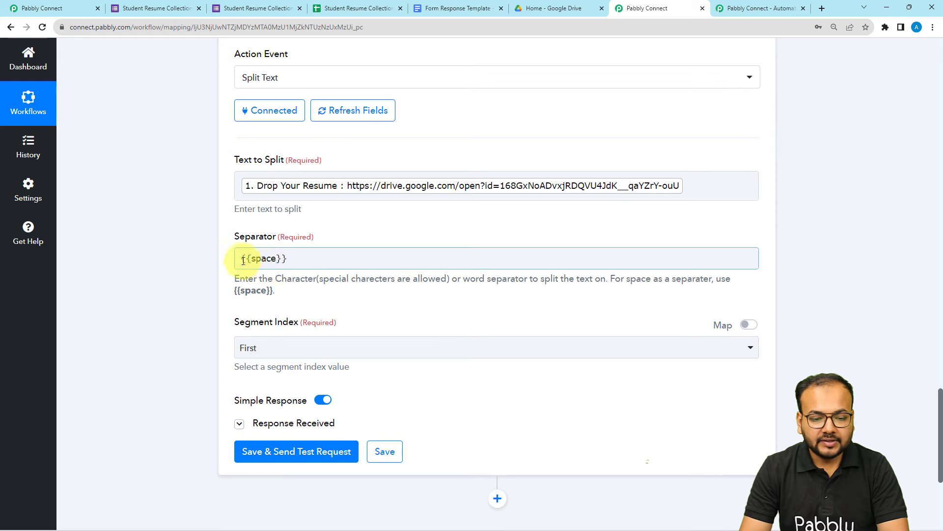
Set the Separator of the resume link split to = and its Segment Index to Second.
left_click(288, 260)
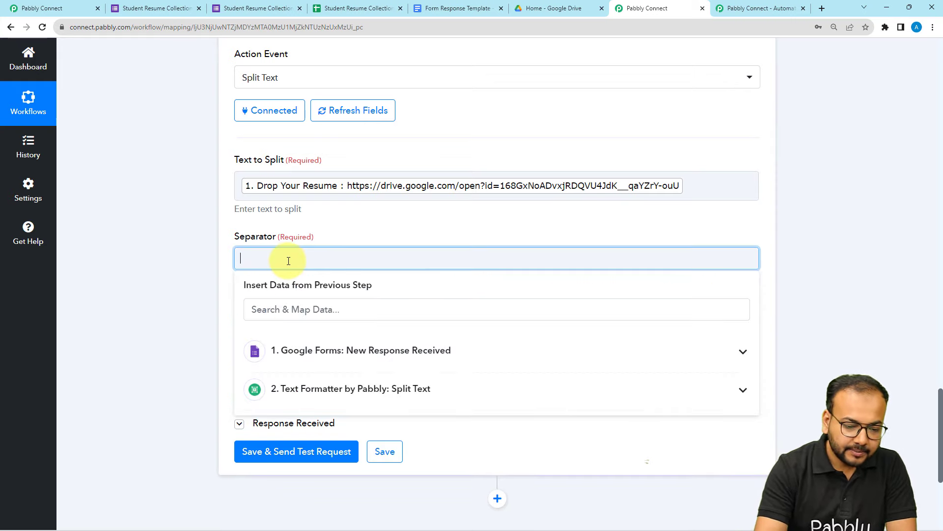
type("=")
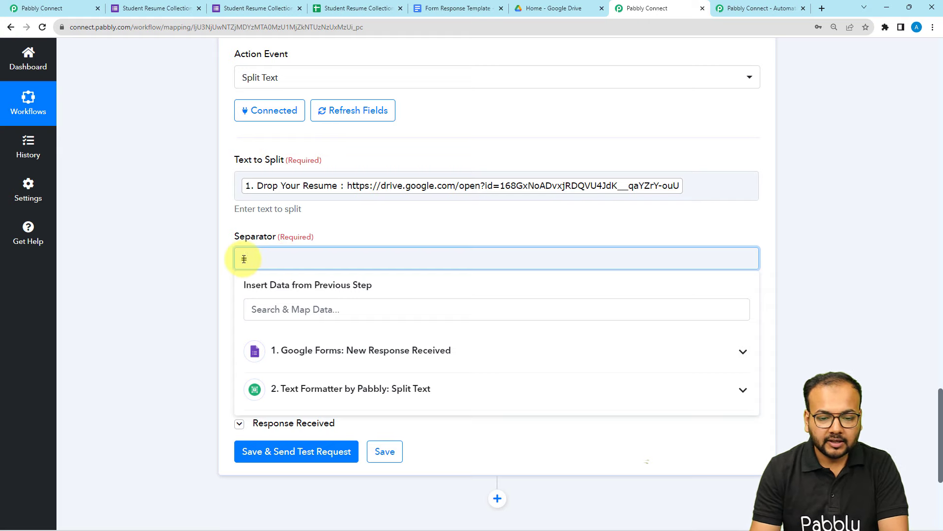
left_click(213, 265)
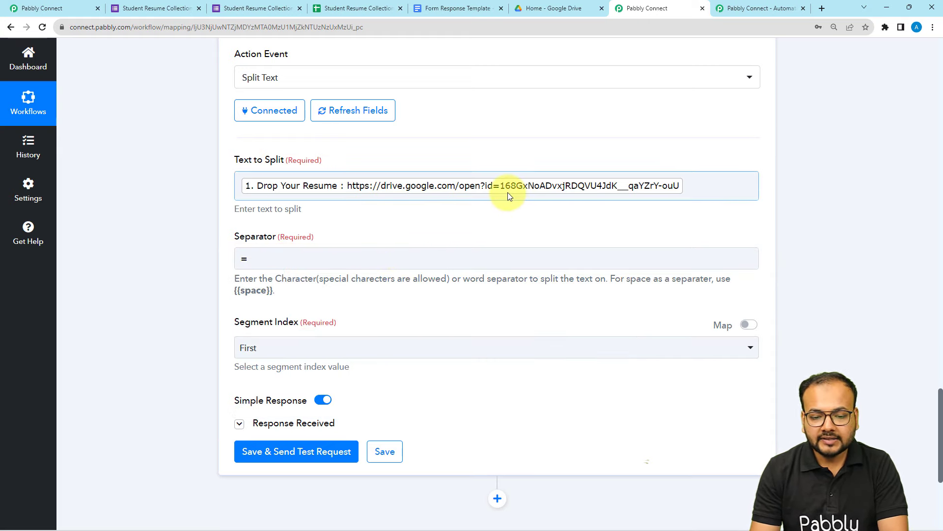
left_click(248, 348)
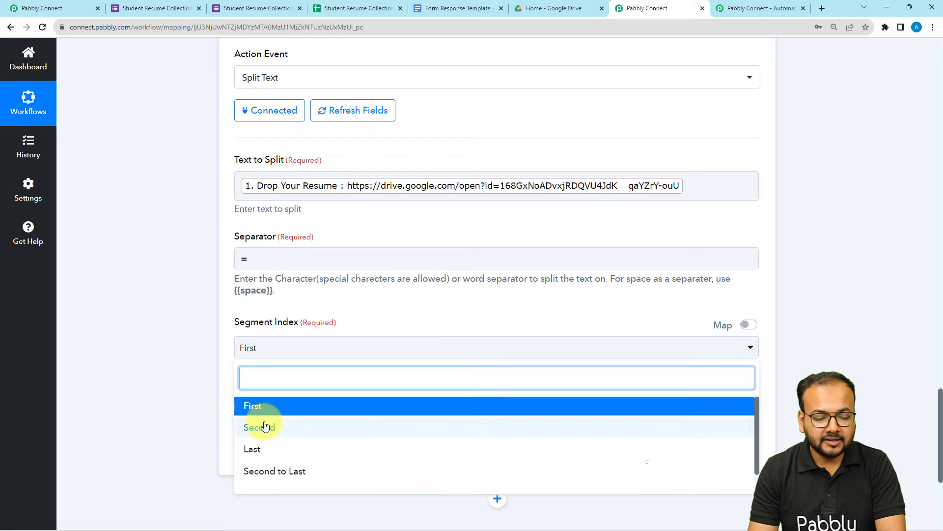
left_click(262, 425)
Save the resume link split with a test request and compare the returned Result with the original link.
scroll(211, 355, "down", 2)
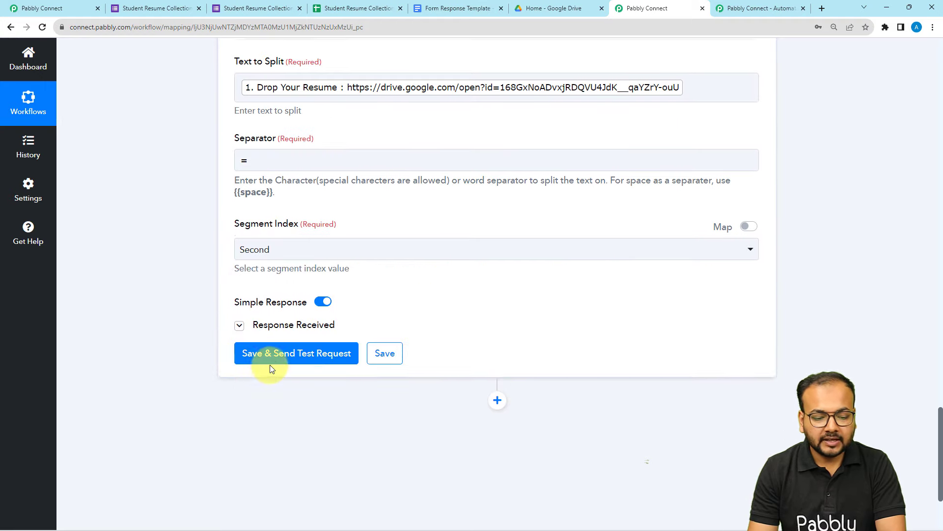
left_click(270, 356)
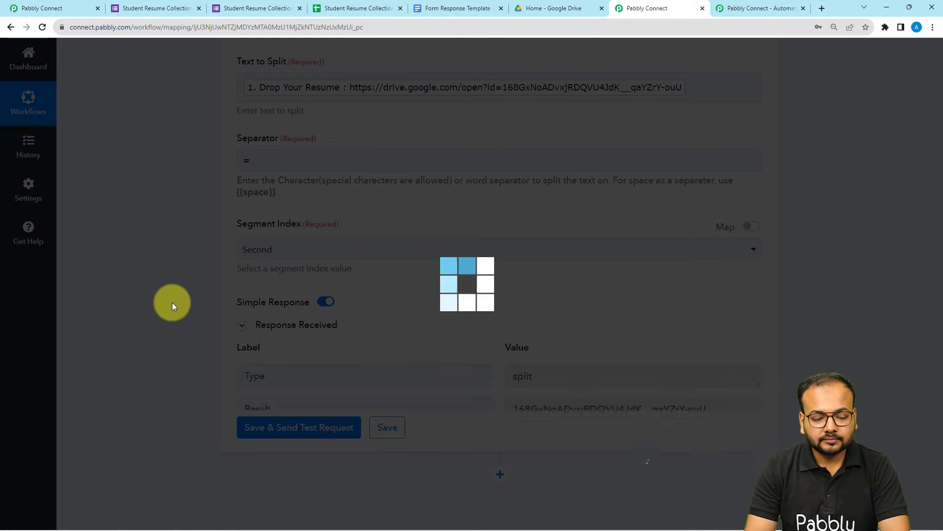
scroll(172, 302, "down", 2)
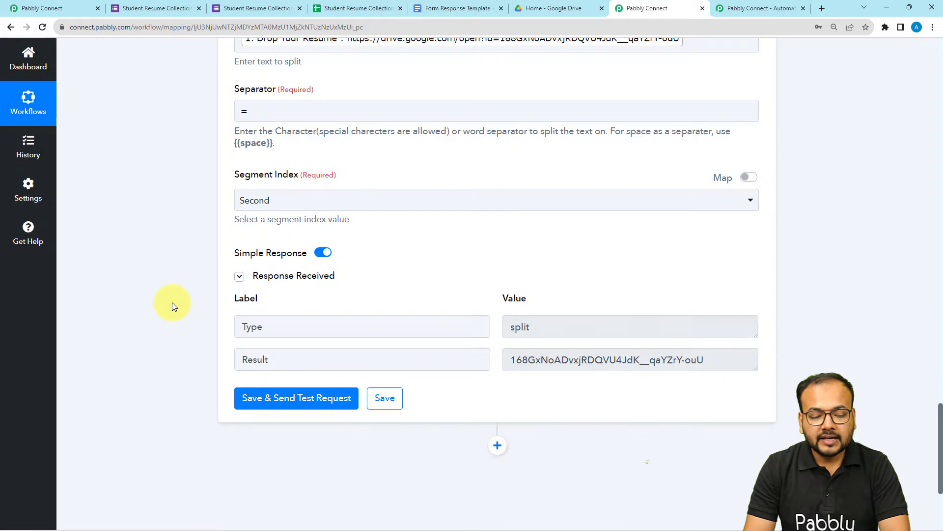
left_click(695, 310)
left_click_drag(695, 310, 480, 326)
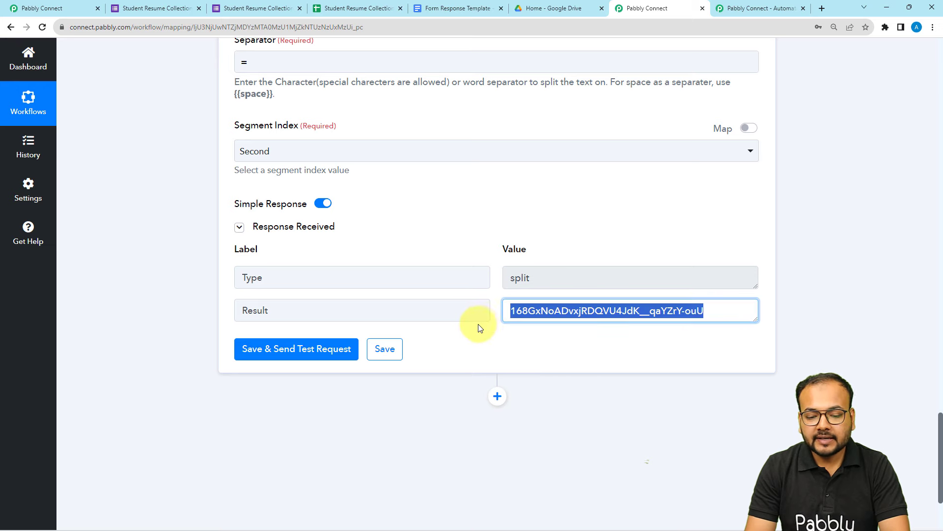
scroll(520, 332, "up", 3)
scroll(525, 292, "up", 3)
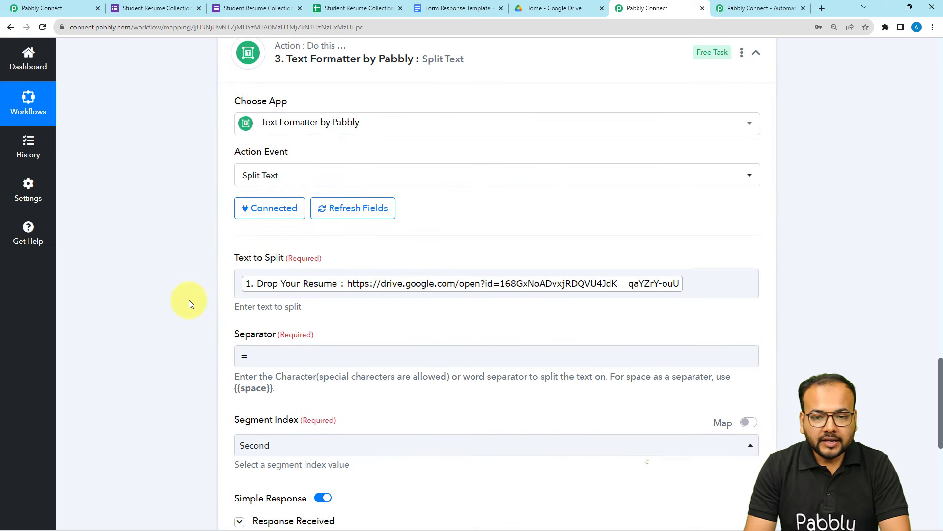
scroll(189, 300, "down", 3)
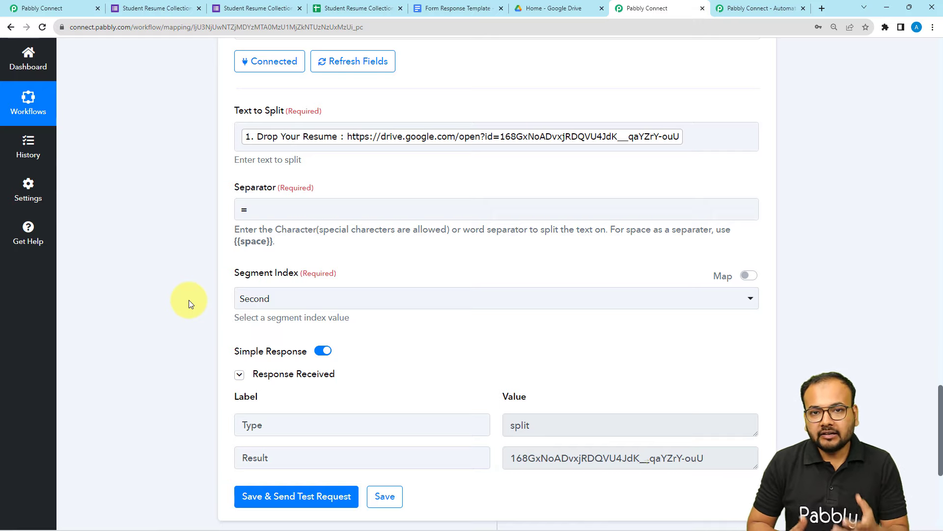
Add a new action step after the resume link split and choose Google Drive as its app.
scroll(189, 300, "down", 2)
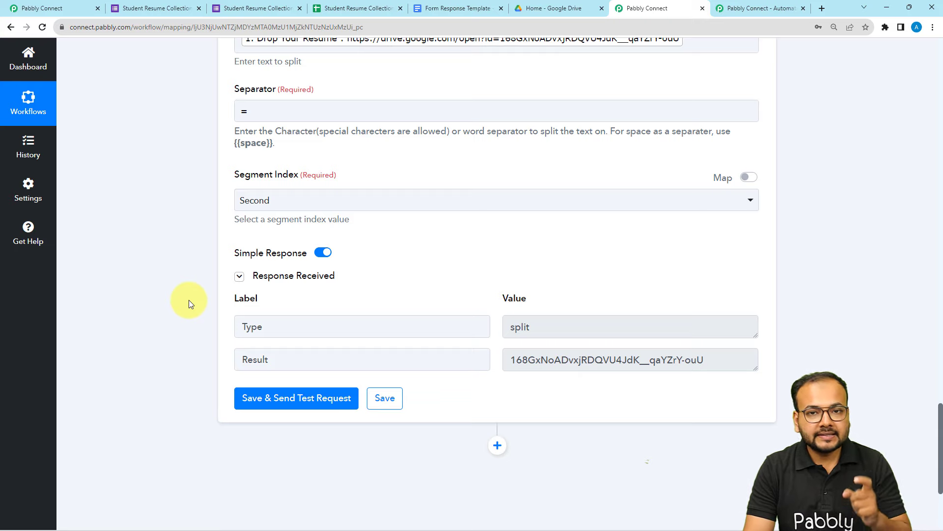
scroll(188, 300, "down", 2)
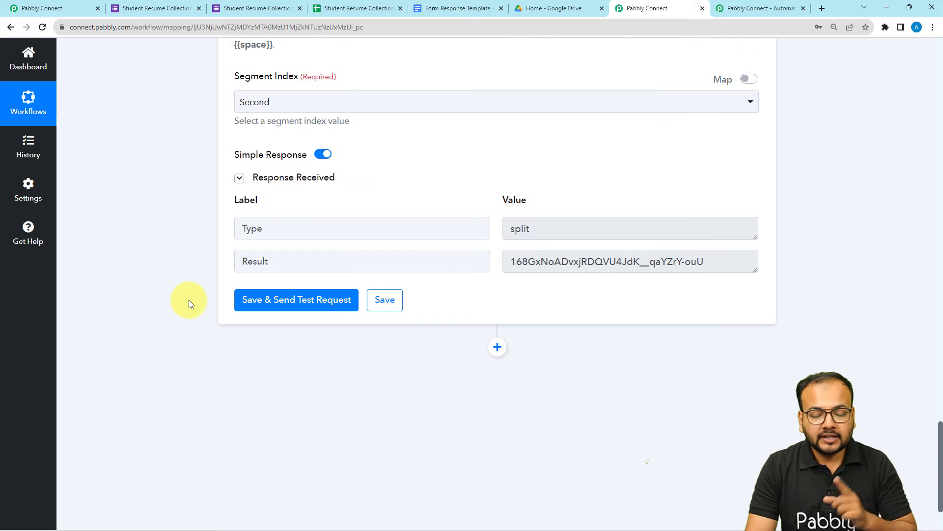
left_click(497, 347)
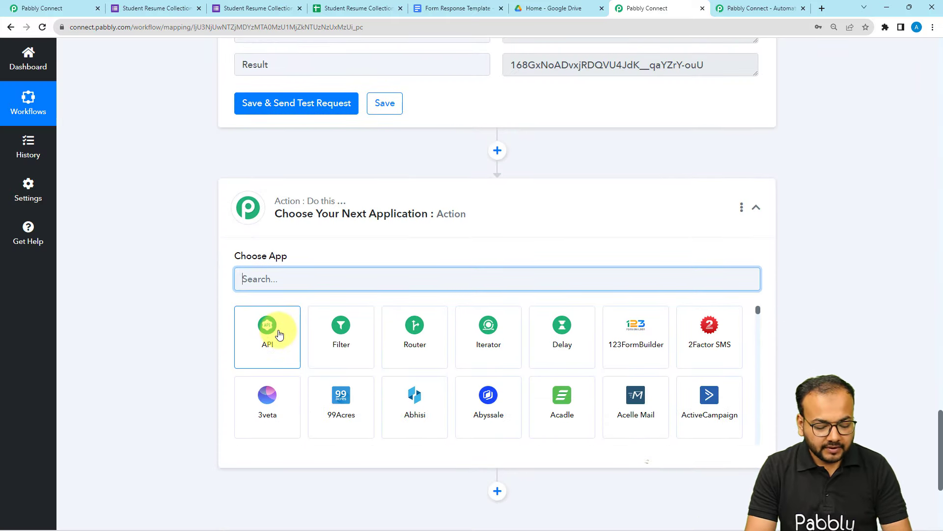
type("dri")
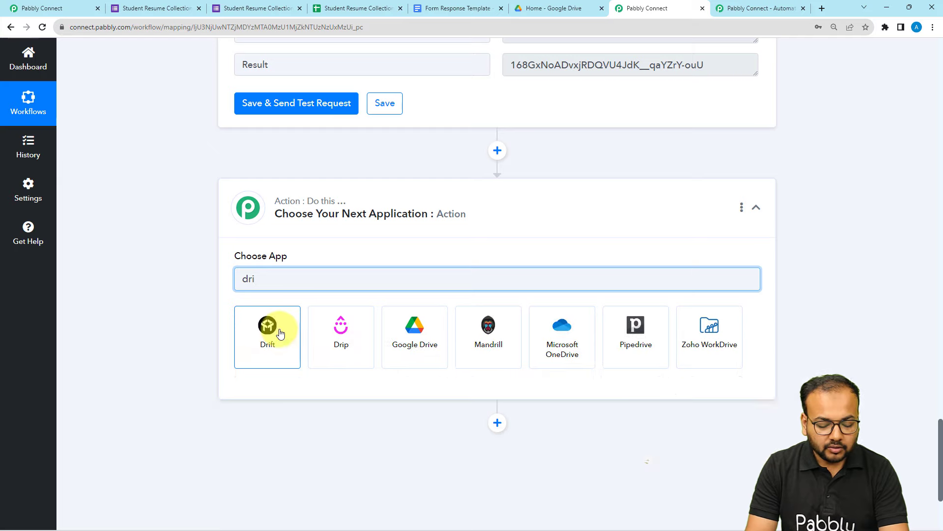
type("ve")
left_click(273, 332)
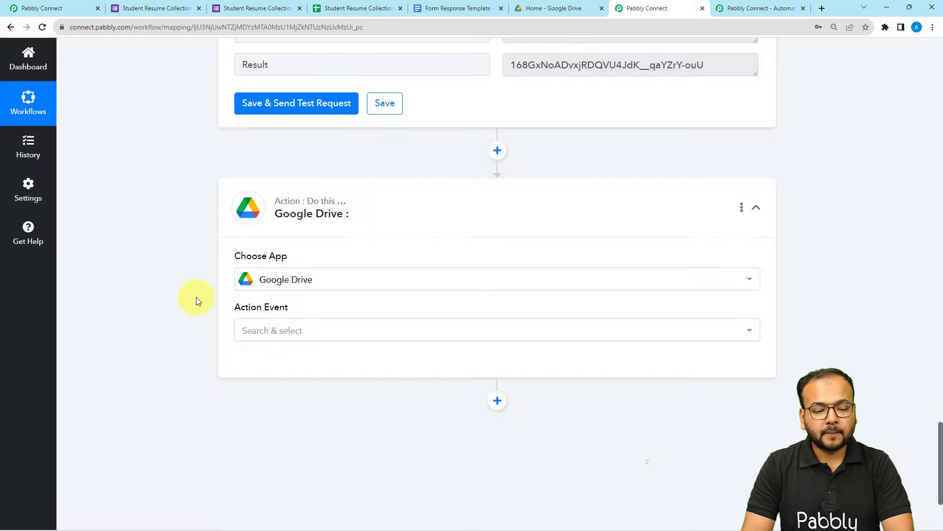
Set the Google Drive step's action event to Create a File or Folder.
left_click(279, 186)
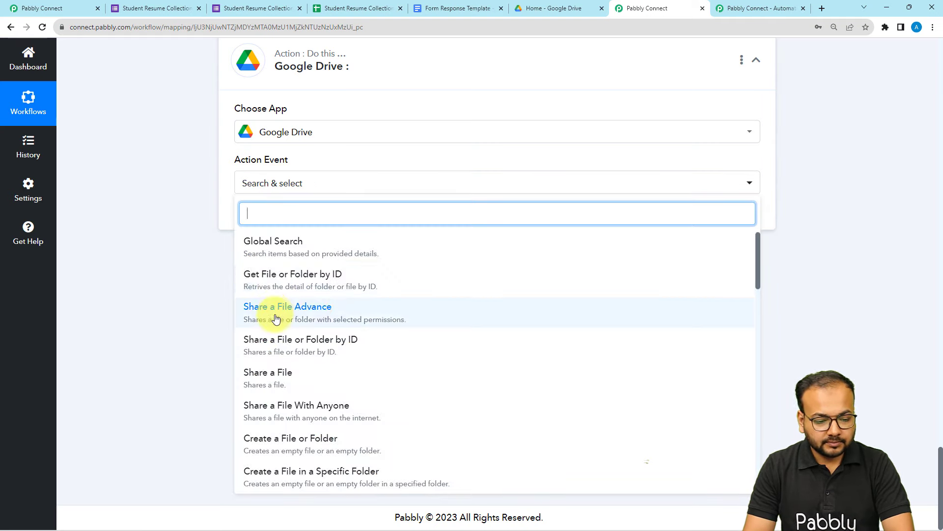
scroll(275, 320, "down", 1)
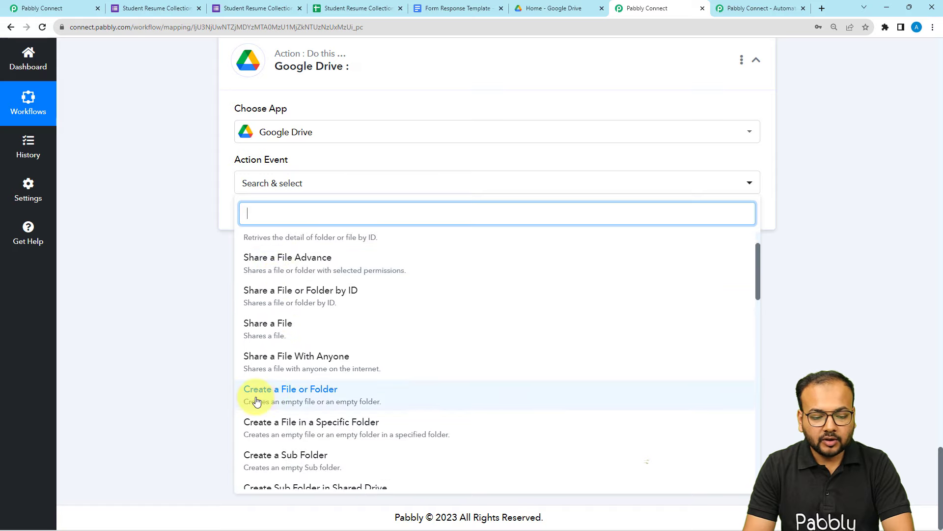
left_click(288, 393)
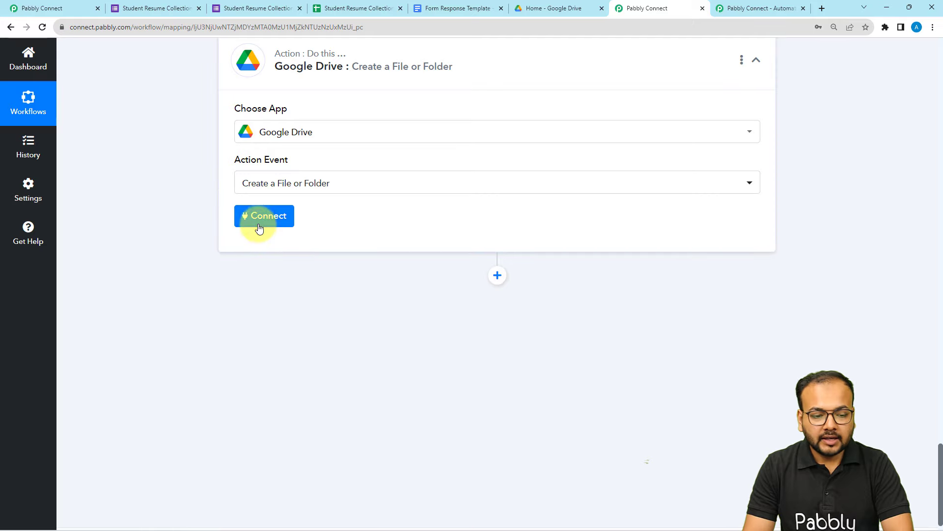
Connect the Google Drive step through a new connection, signing in with the chosen Google account and granting Pabbly Connect access.
left_click(258, 226)
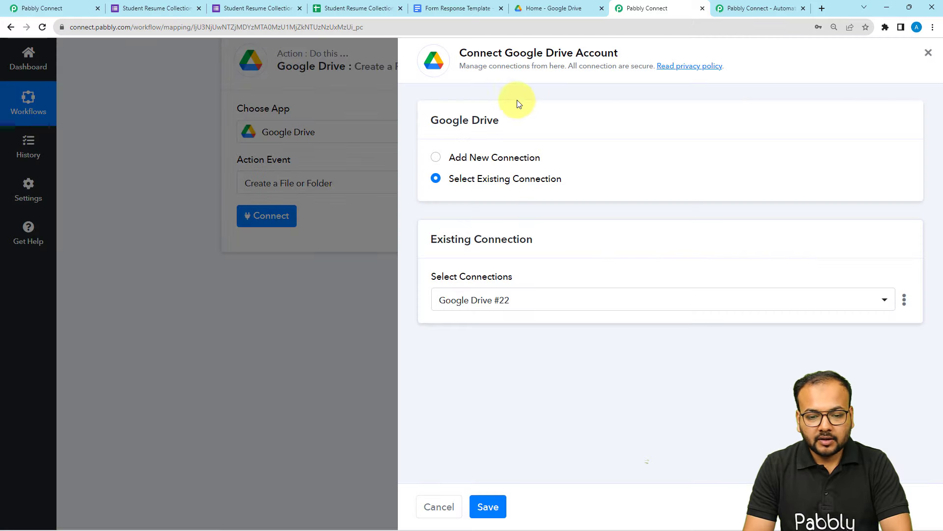
left_click(439, 158)
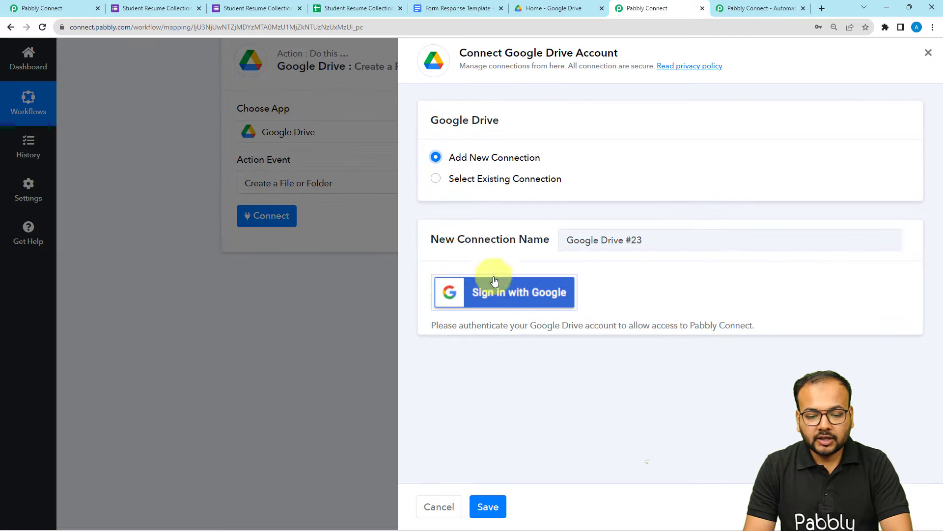
left_click(497, 293)
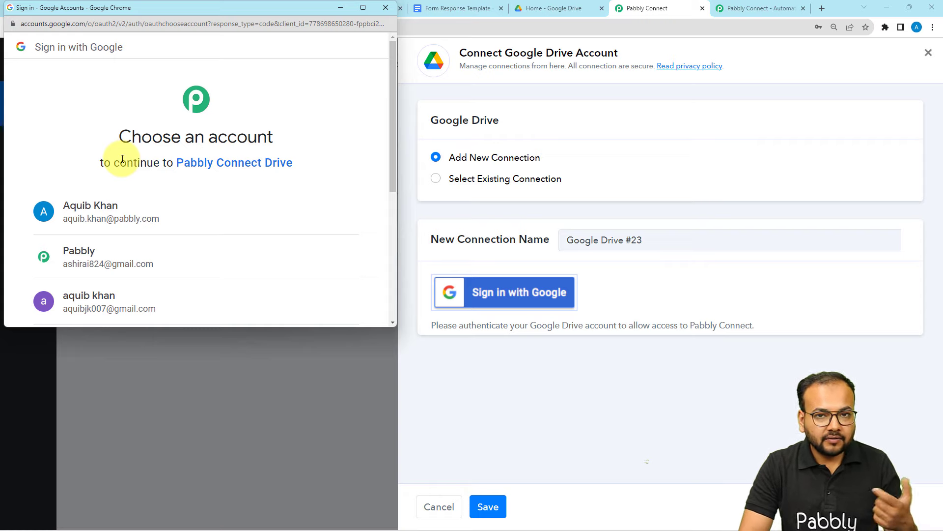
left_click(110, 247)
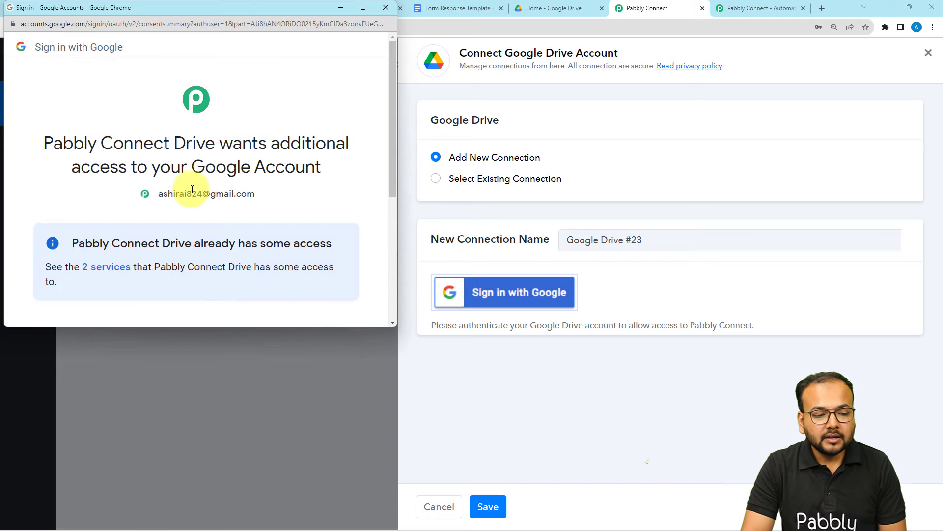
scroll(192, 189, "down", 4)
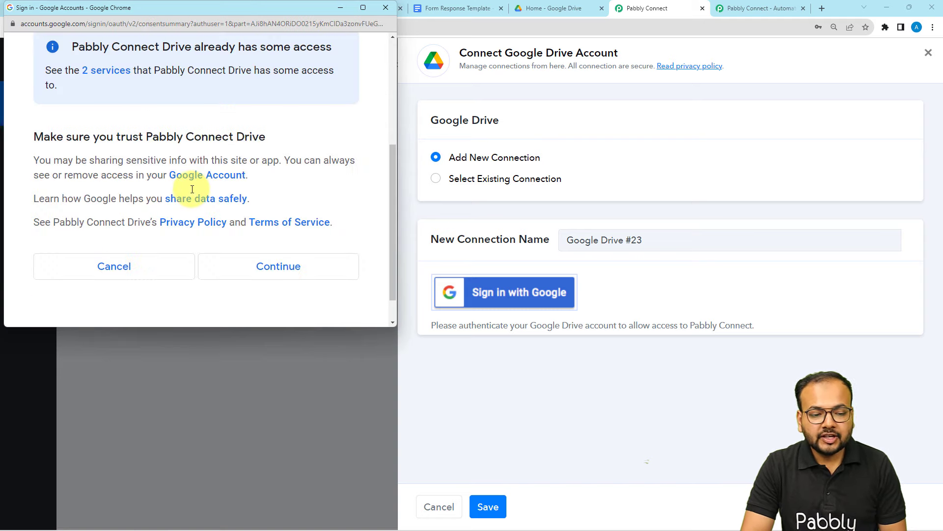
left_click(258, 256)
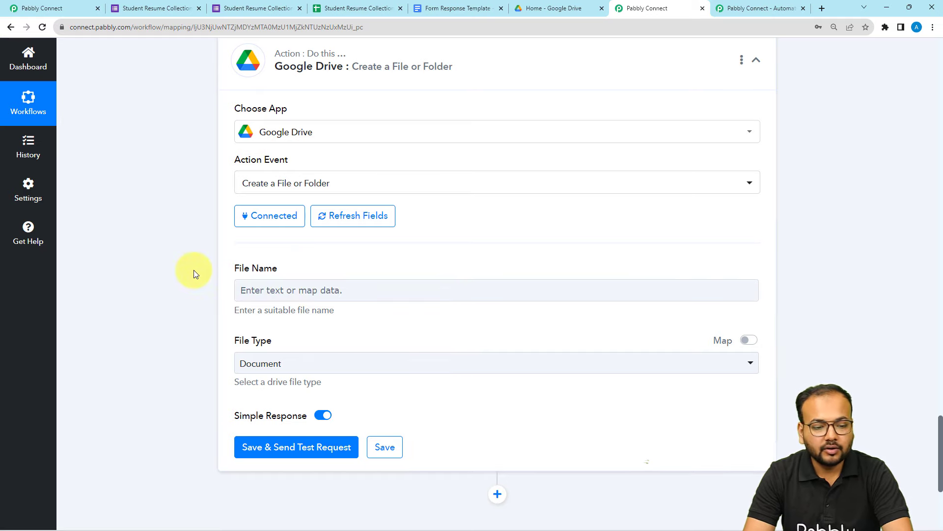
Set the File Type of the Google Drive step to Drive Folder.
scroll(194, 270, "down", 1)
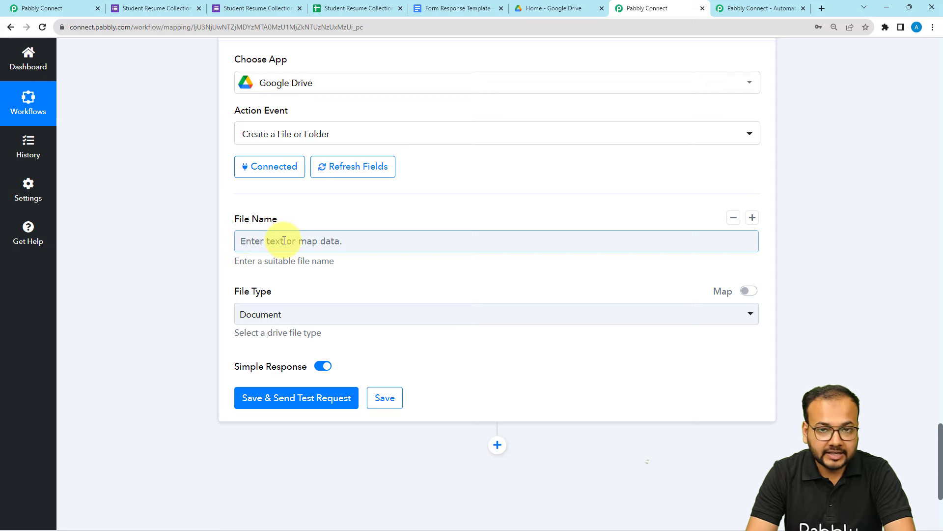
left_click(268, 316)
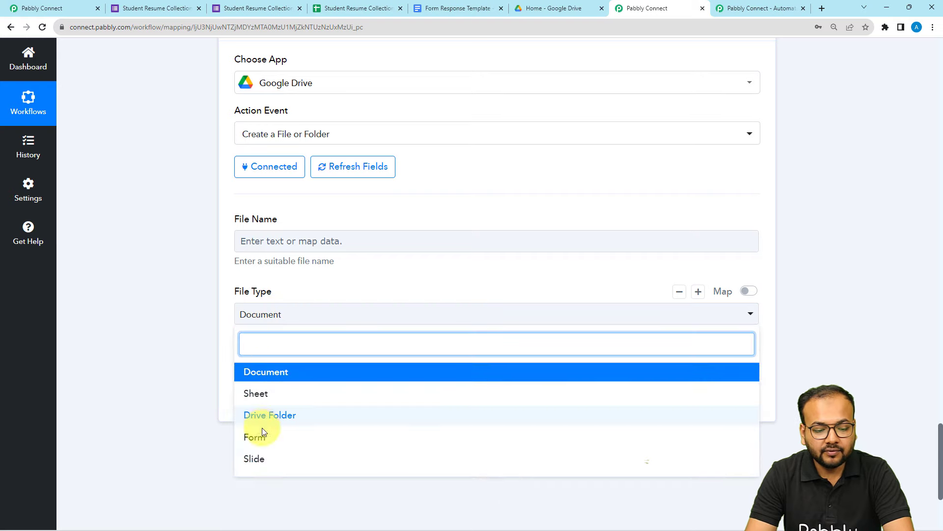
left_click(287, 416)
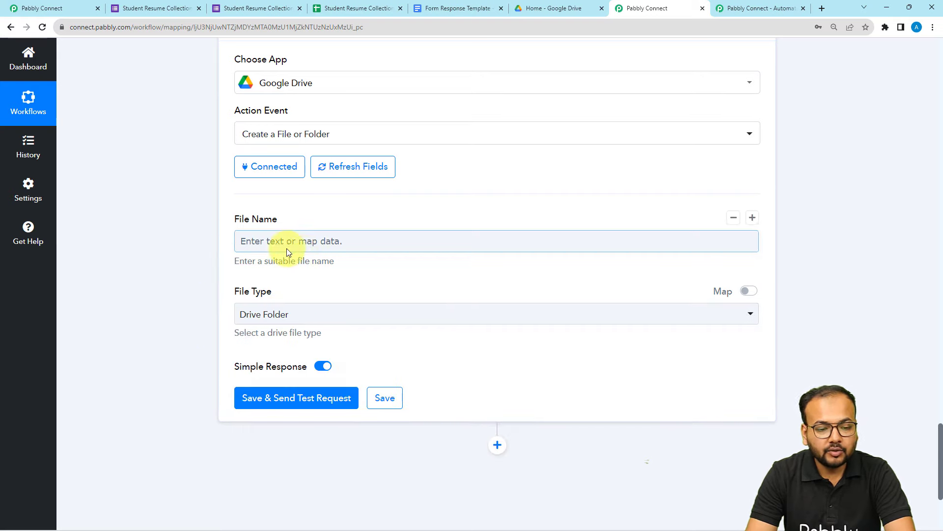
scroll(198, 244, "up", 1)
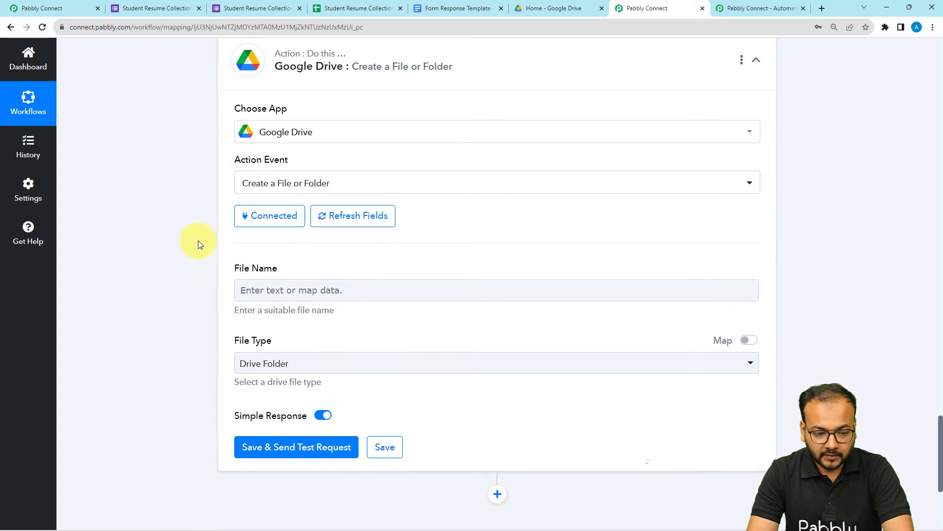
Map the File Name of the Google Drive step to the SpreadsheetName and RowIndex values from the Google Forms response.
left_click(264, 296)
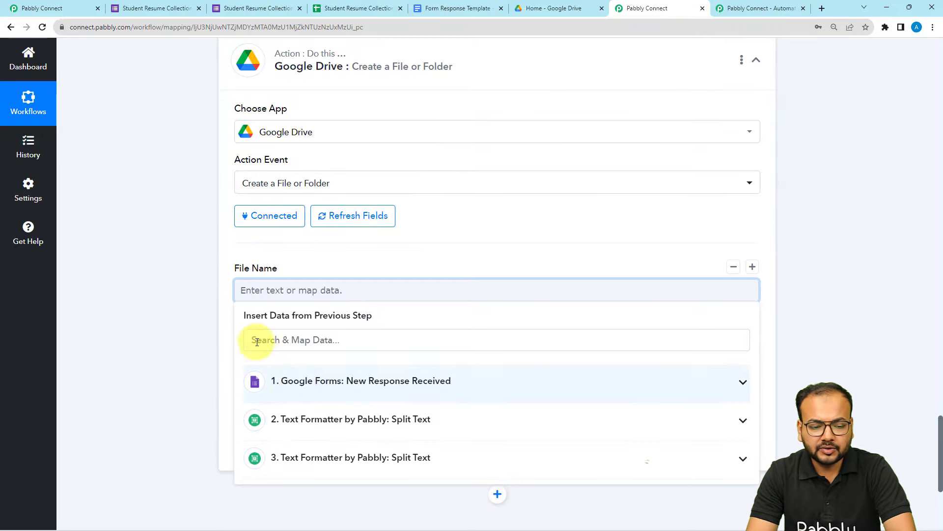
left_click(309, 391)
scroll(220, 367, "down", 3)
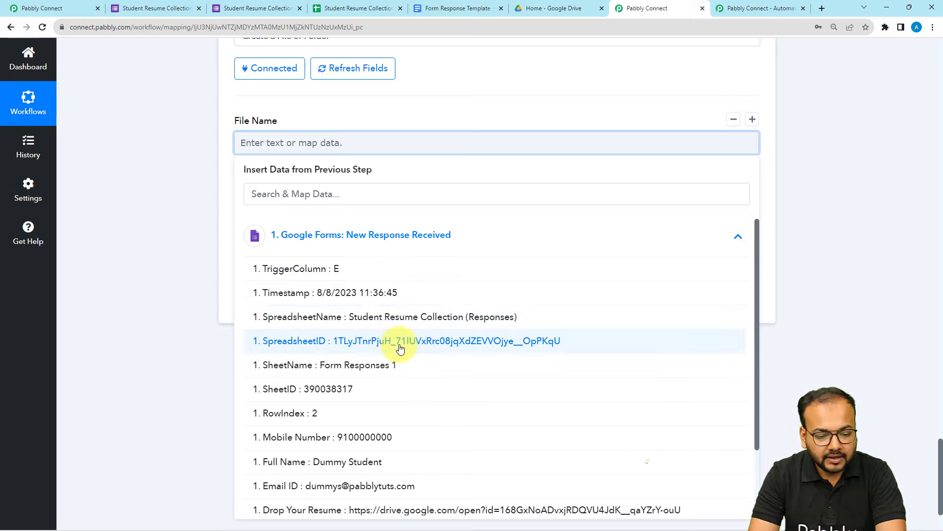
left_click(391, 319)
left_click(301, 243)
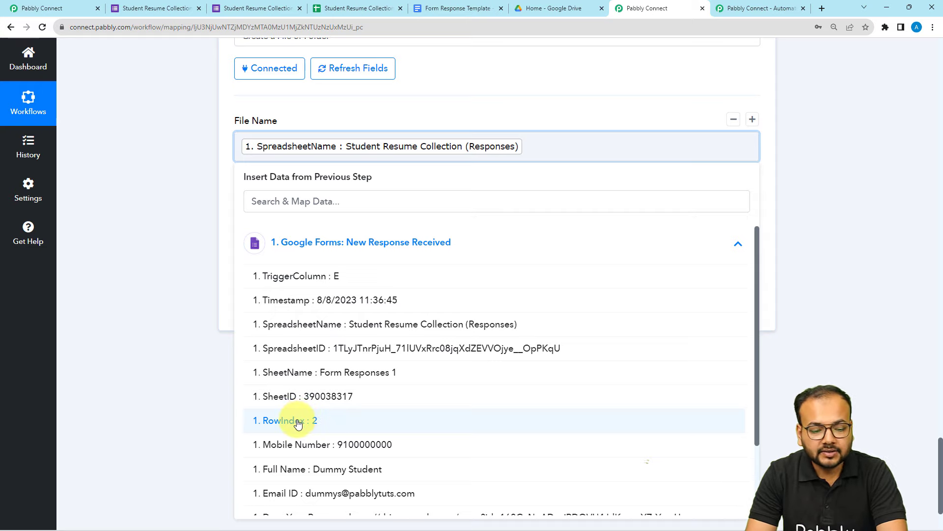
left_click(315, 422)
left_click(147, 261)
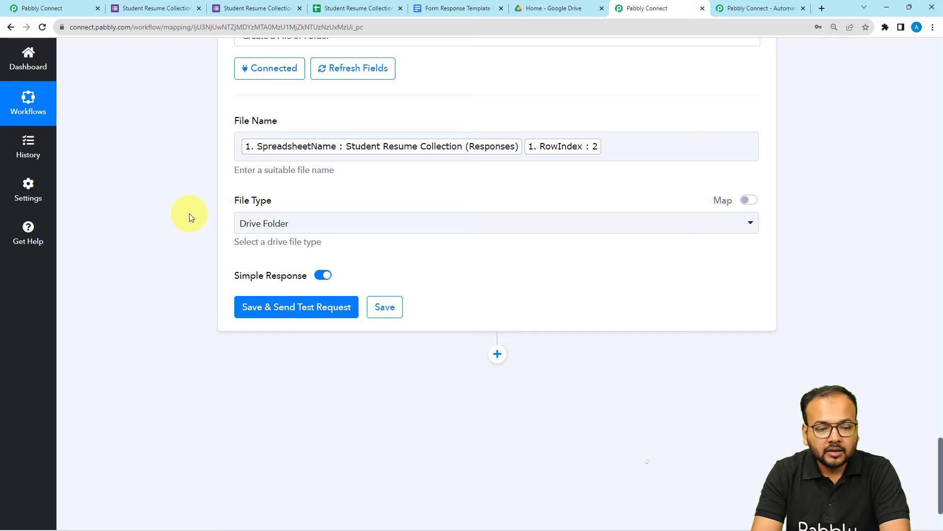
Save the Google Drive step with a test request and select the folder Id in the received response.
left_click(256, 318)
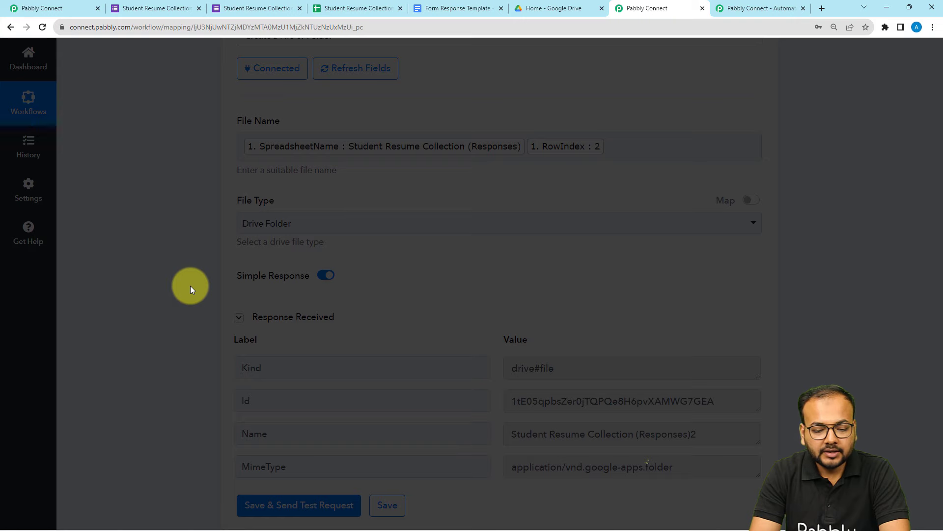
scroll(190, 285, "down", 3)
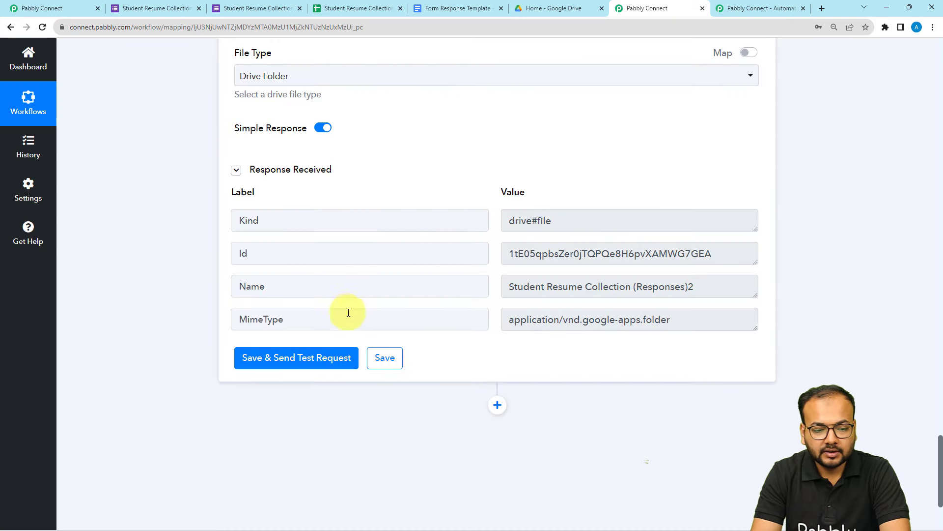
left_click_drag(713, 257, 483, 265)
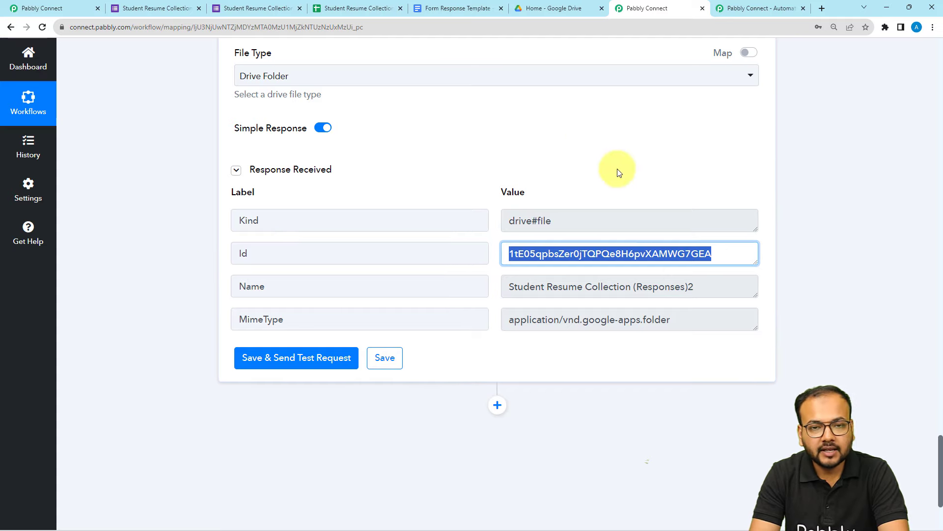
Open the created folder in Google Drive by its Id, check its name, and return to the Pabbly Connect workflow.
left_click(550, 6)
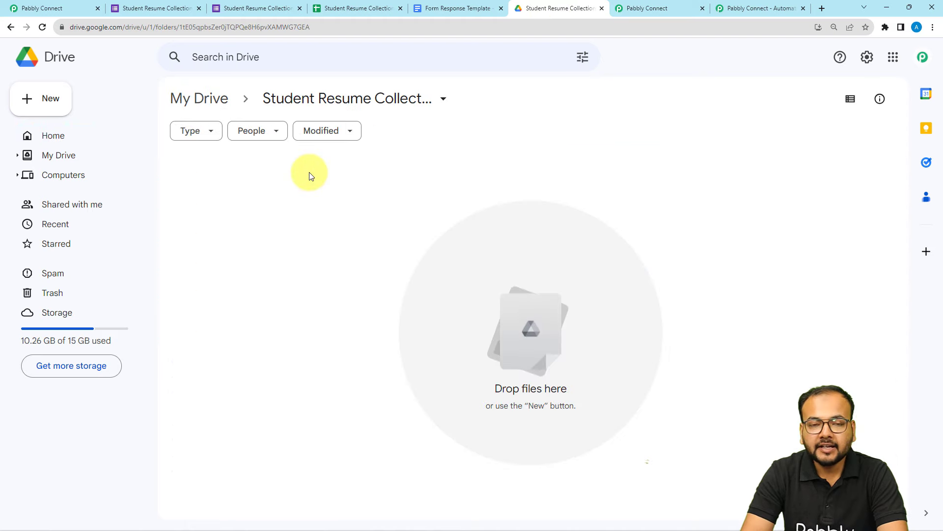
left_click(372, 98)
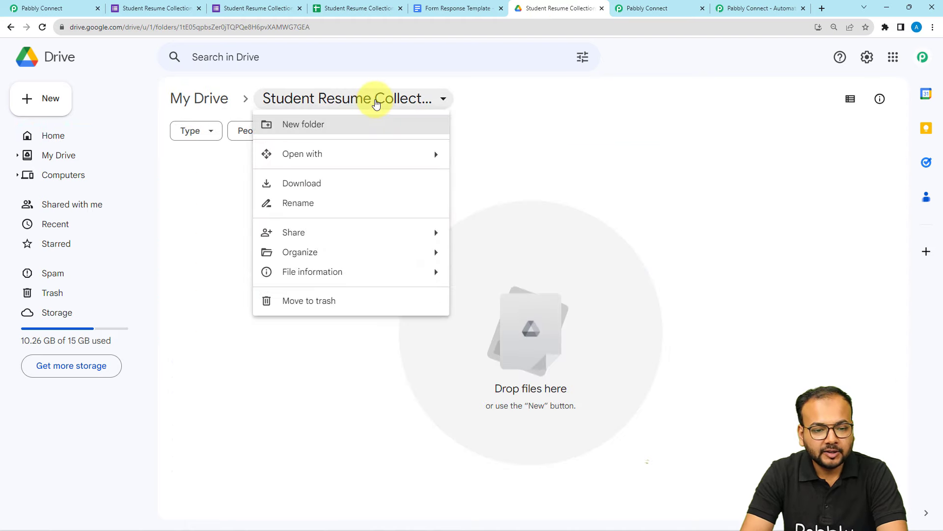
left_click(499, 141)
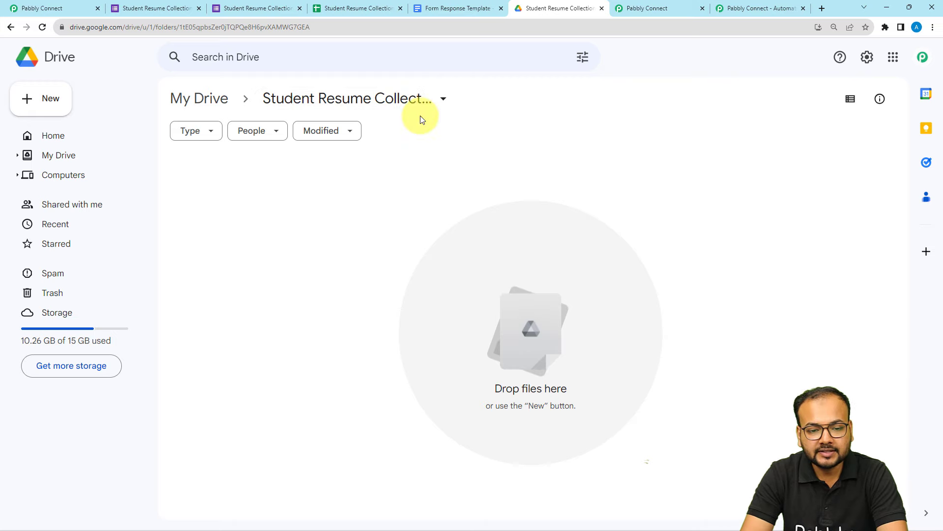
left_click(639, 8)
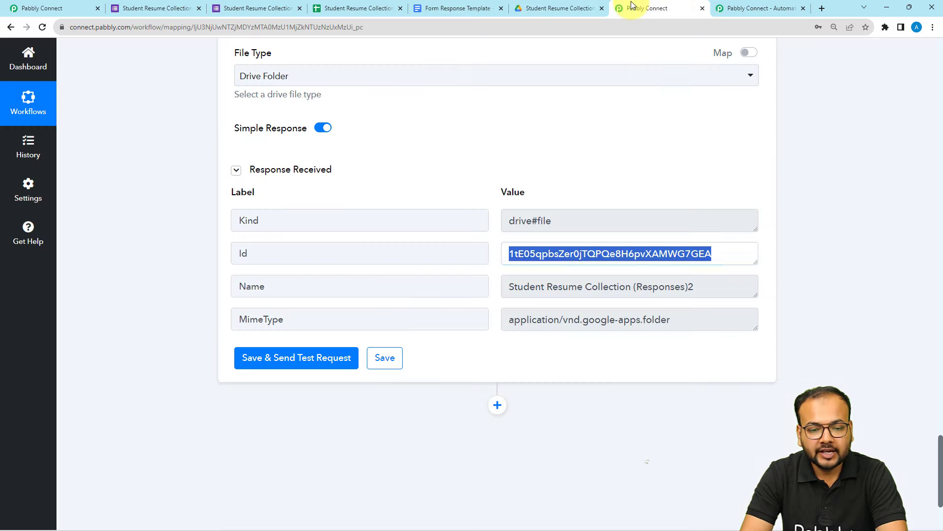
scroll(154, 200, "up", 2)
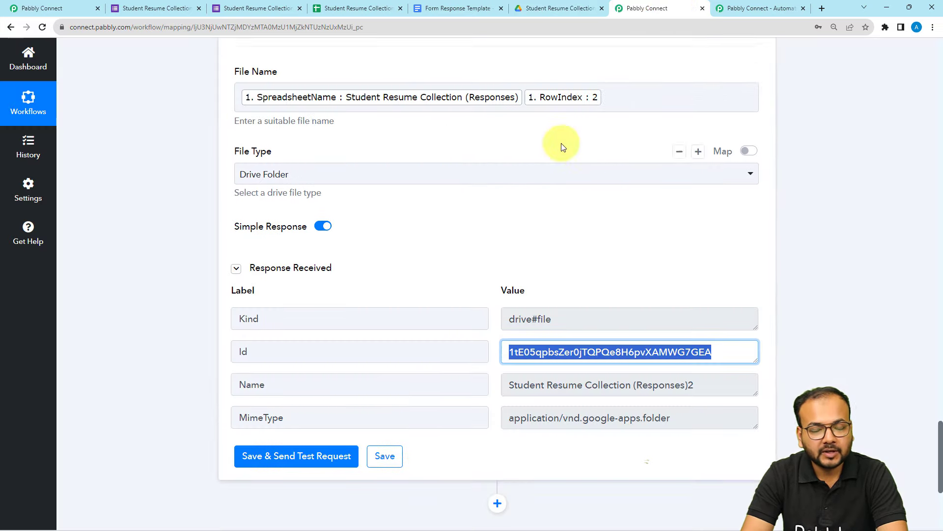
Add a new action step after the Google Drive step and choose Google Docs as its app.
scroll(183, 197, "down", 5)
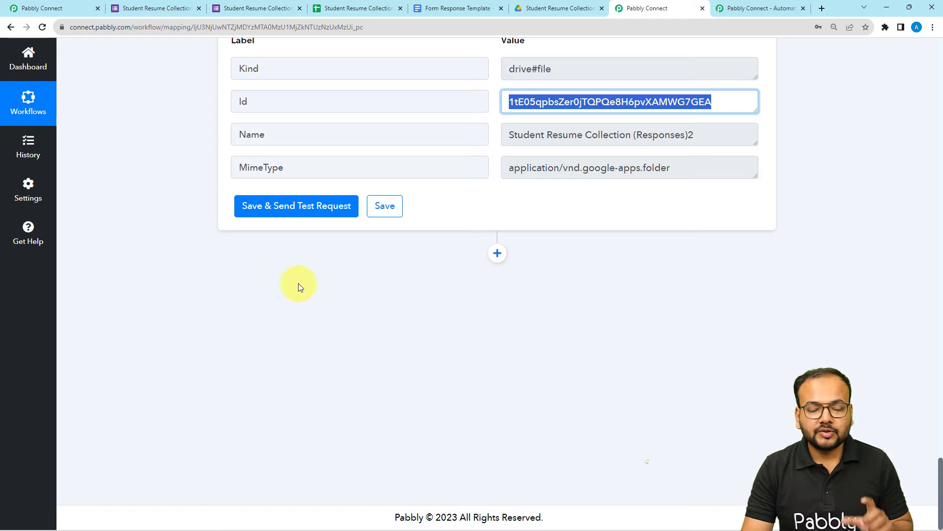
left_click(497, 253)
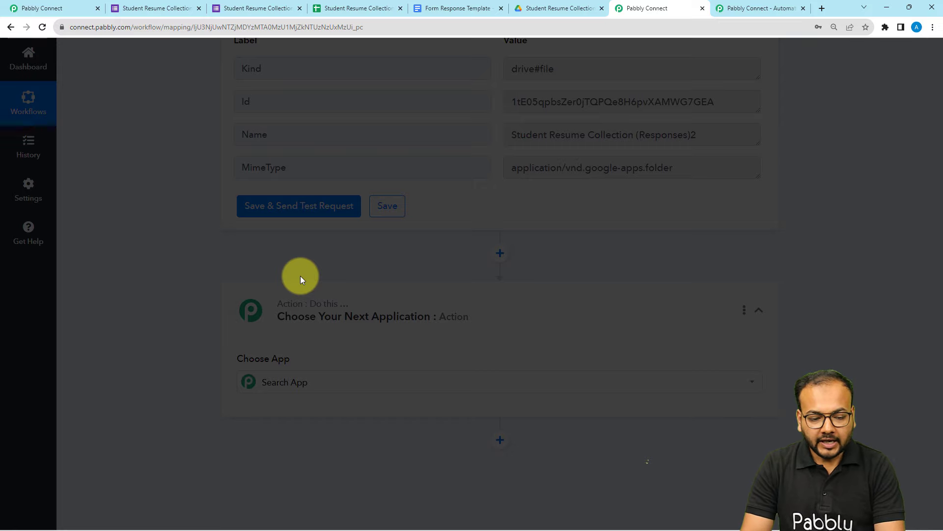
type("d")
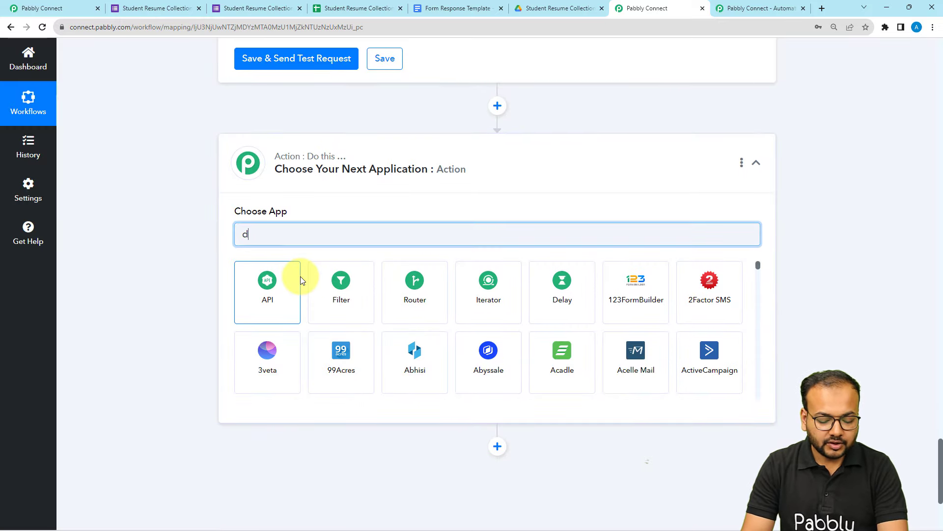
type("ocs")
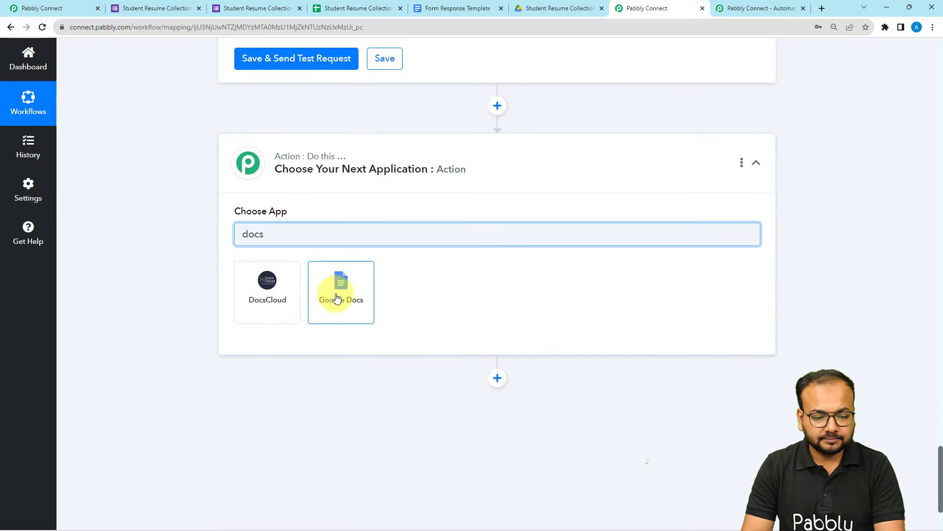
left_click(337, 297)
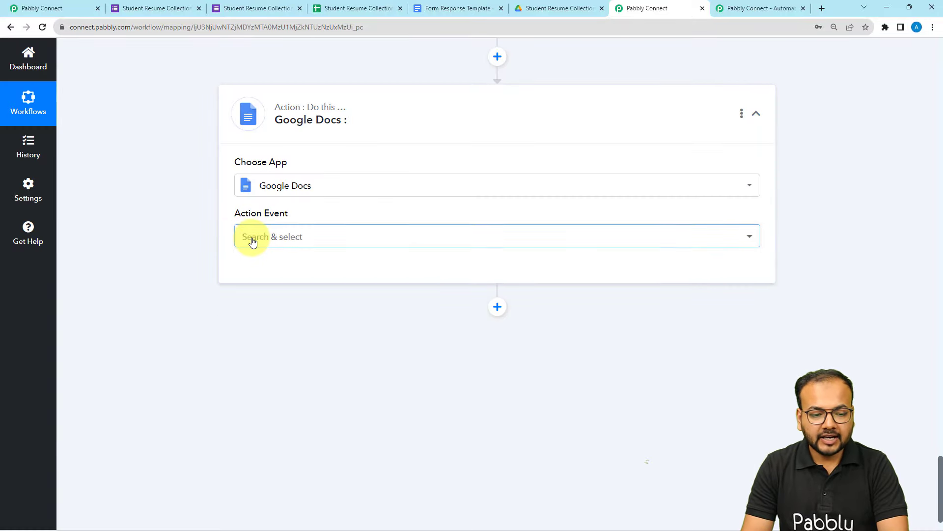
Set the Google Docs action event to Create Document from Template and connect it with the existing connection Google Docs #21.
left_click(253, 240)
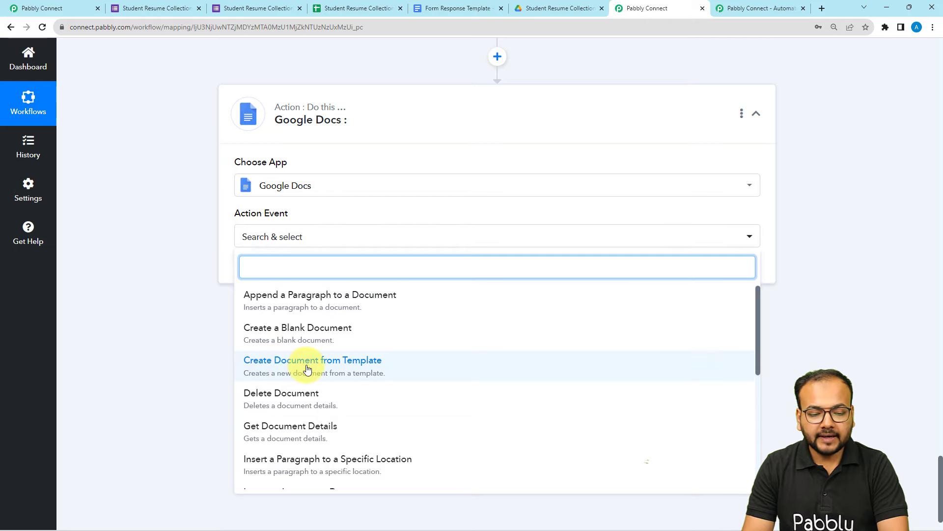
left_click(349, 373)
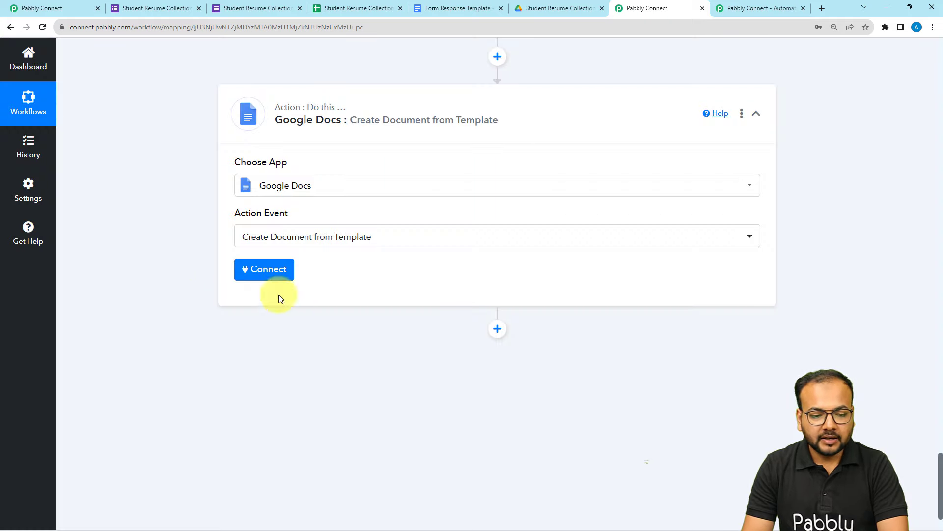
left_click(267, 269)
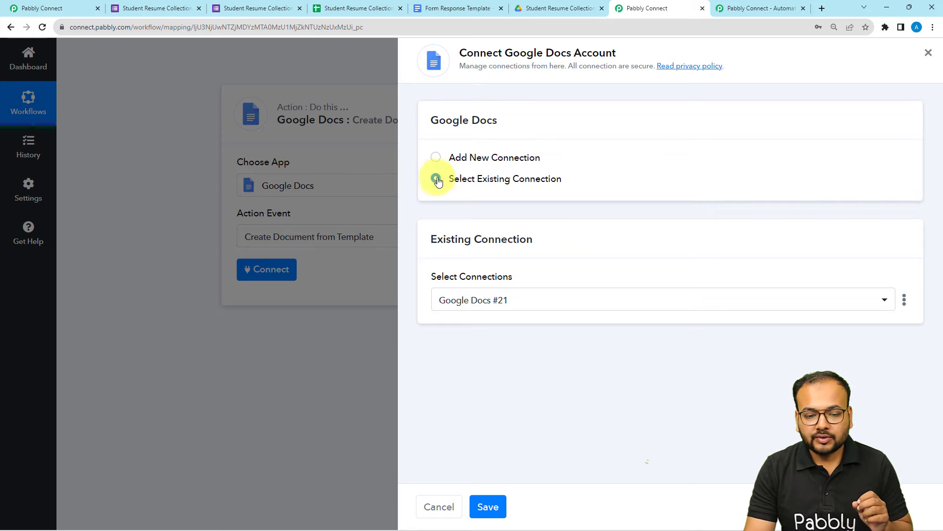
left_click(488, 507)
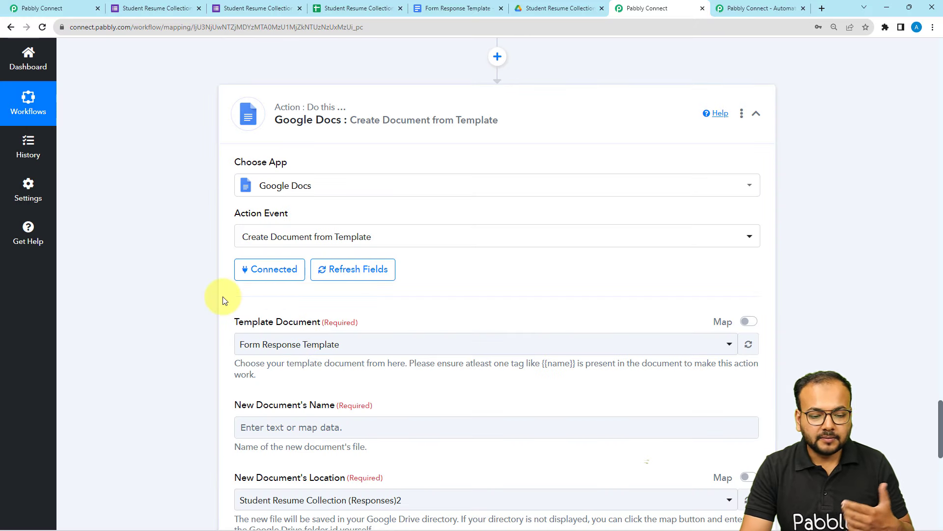
Check the template's placeholder tags in Google Docs and choose Form Response Template as the Template Document in Pabbly Connect.
scroll(222, 299, "down", 2)
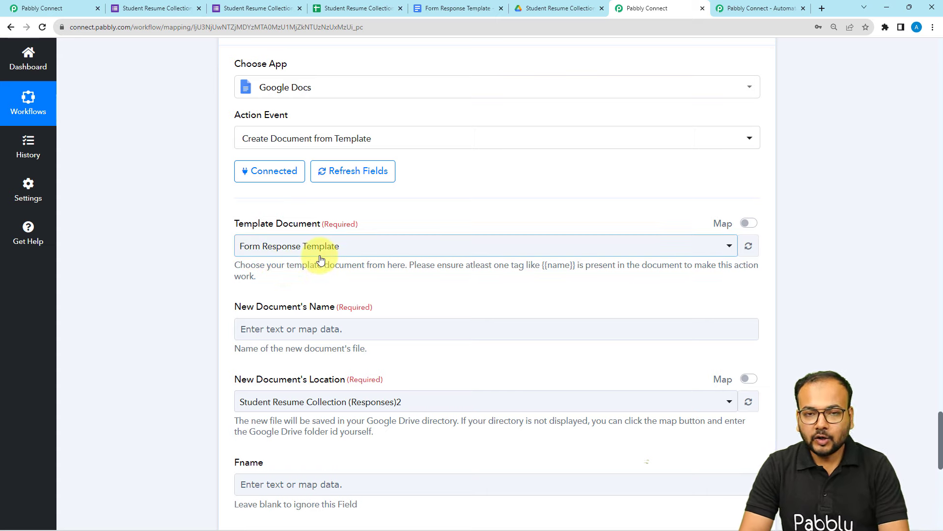
left_click(445, 9)
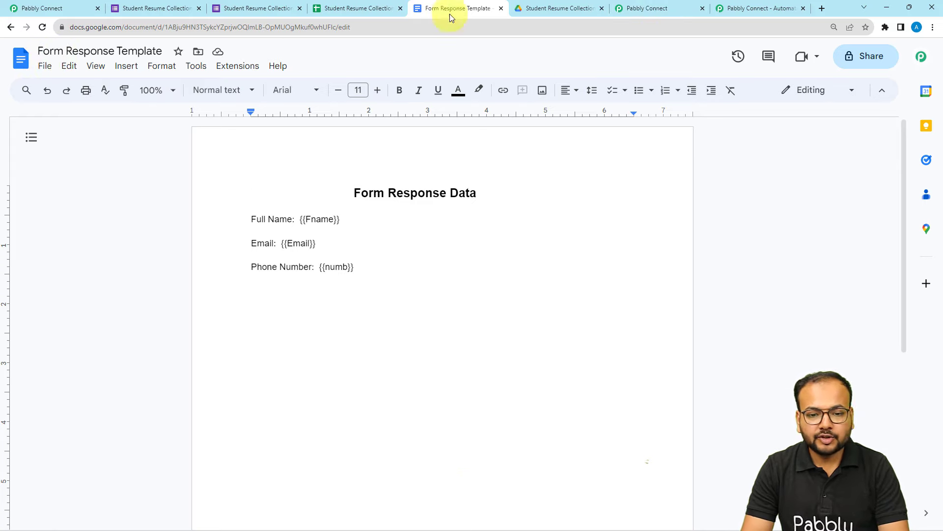
left_click(636, 8)
left_click(295, 245)
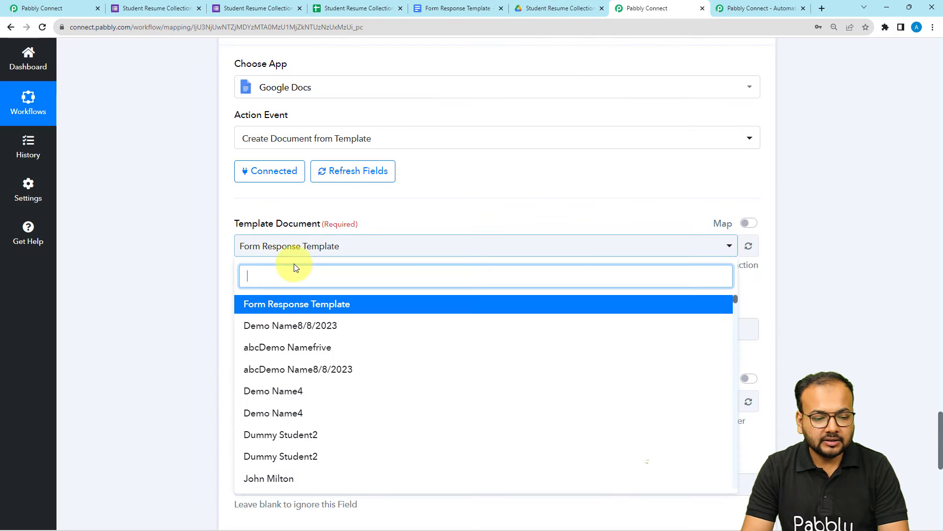
left_click(247, 306)
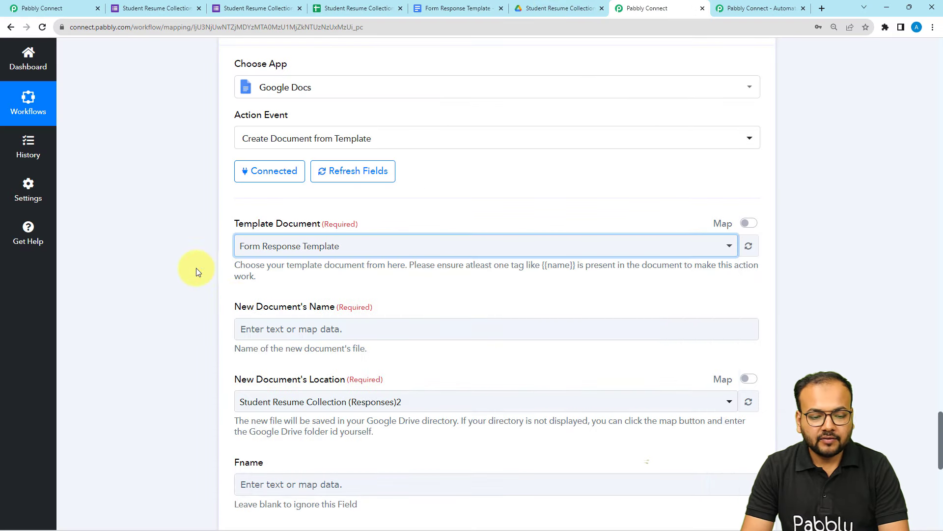
Examine the New Document's Name and Location fields and the folder Id in the Google Drive step's response.
scroll(196, 267, "down", 3)
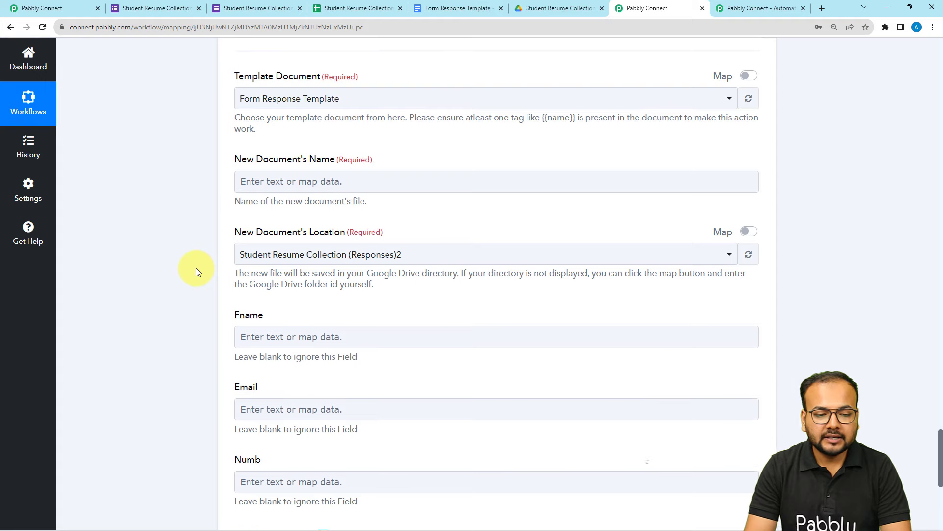
left_click(273, 184)
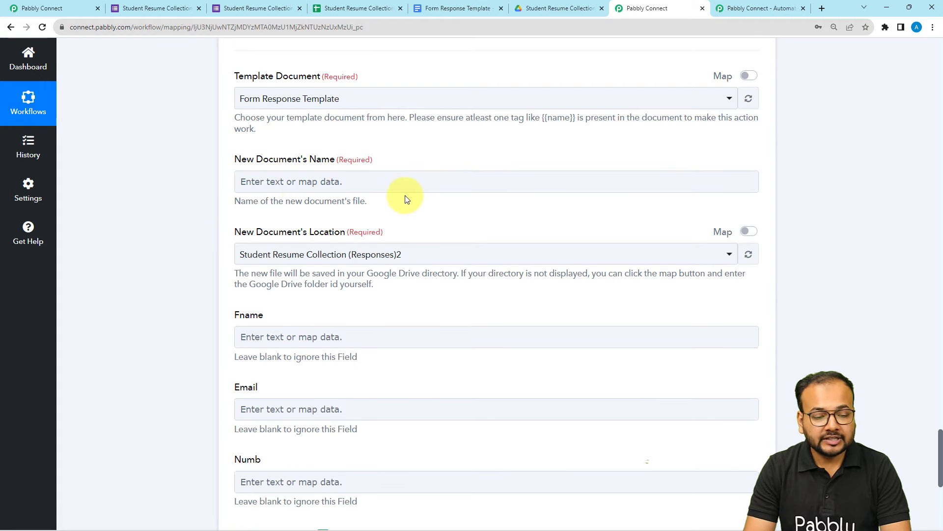
left_click(356, 253)
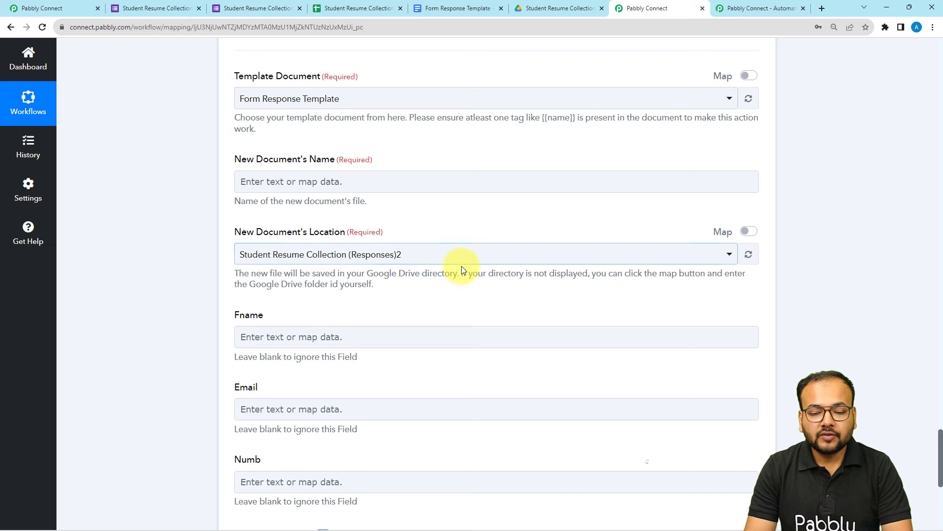
scroll(190, 221, "up", 1)
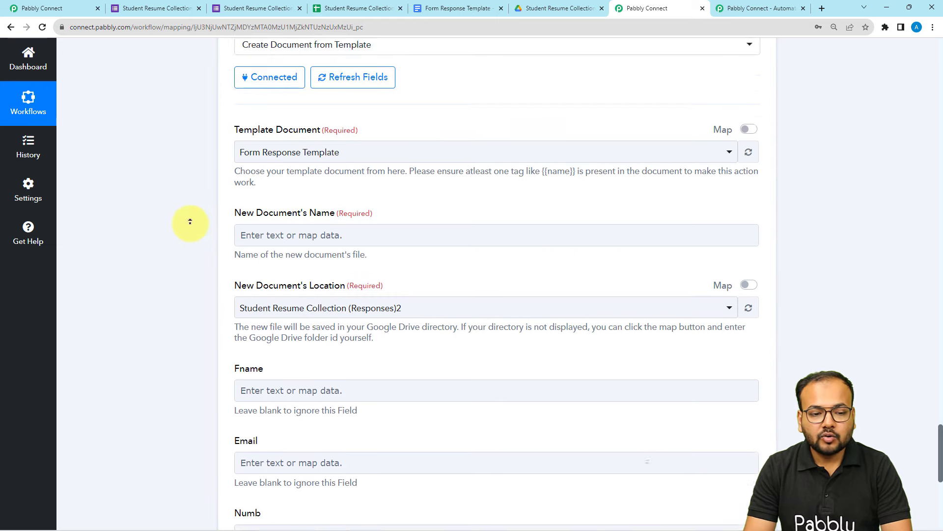
scroll(190, 222, "up", 12)
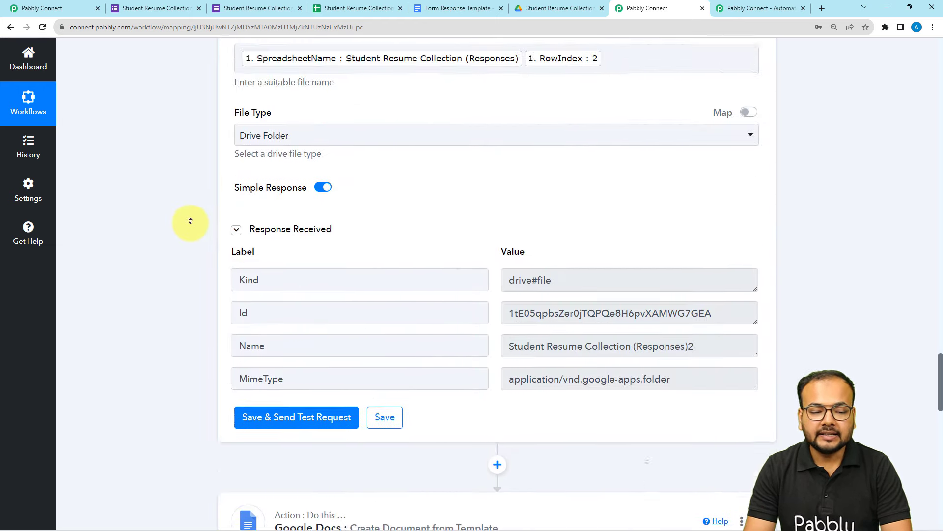
scroll(190, 222, "up", 3)
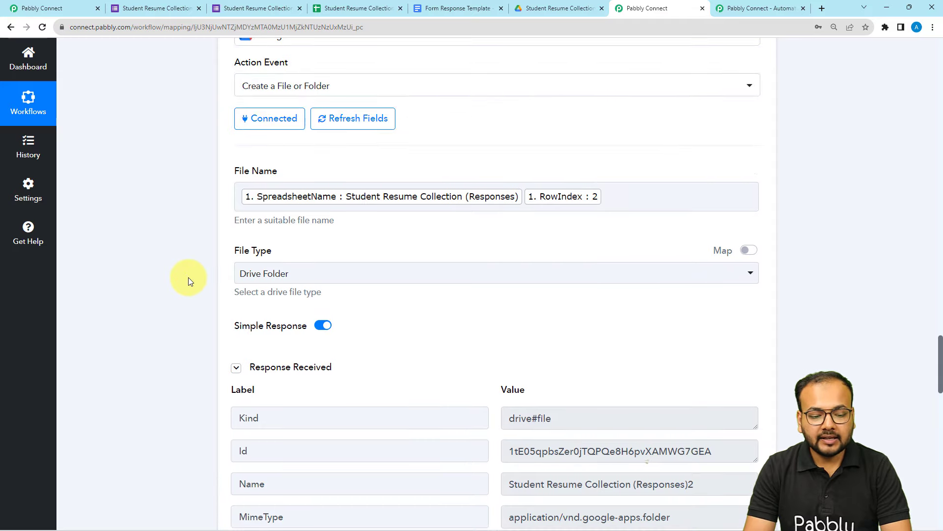
scroll(187, 282, "down", 4)
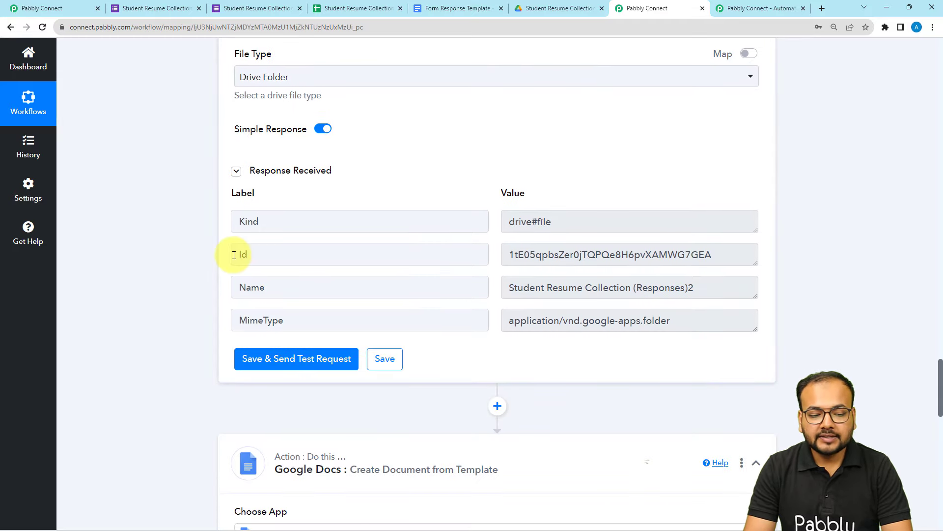
double_click(247, 260)
middle_click(186, 281)
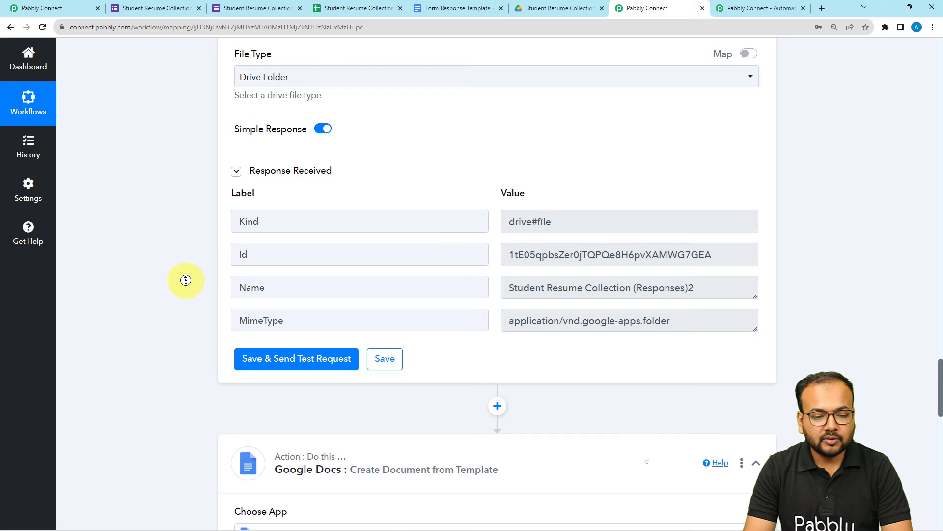
scroll(187, 349, "down", 15)
middle_click(188, 363)
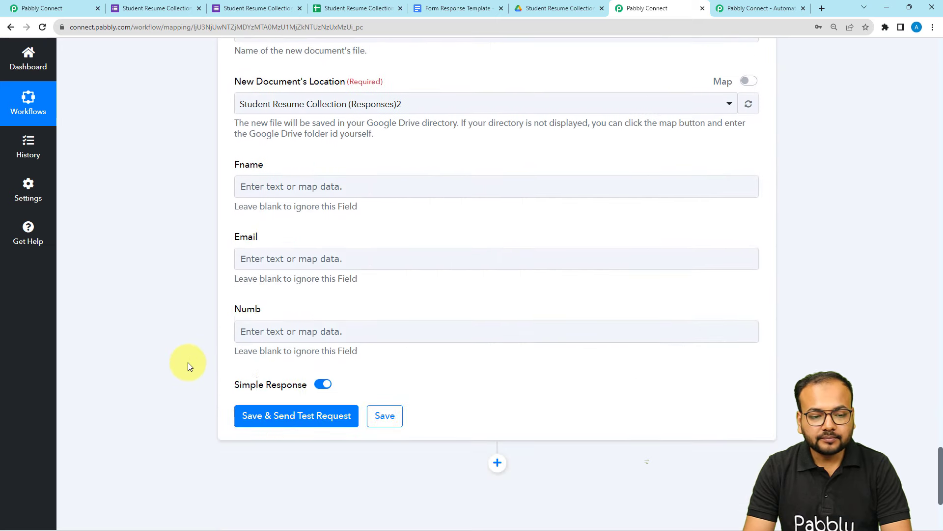
Enable mapping for New Document's Location and map it to the Id from the Google Drive folder step.
left_click(749, 81)
left_click(441, 108)
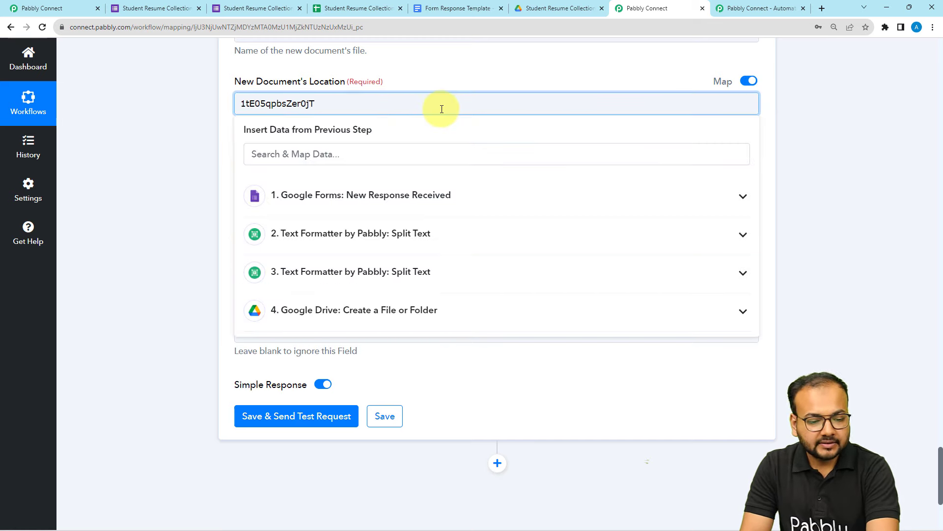
left_click(393, 310)
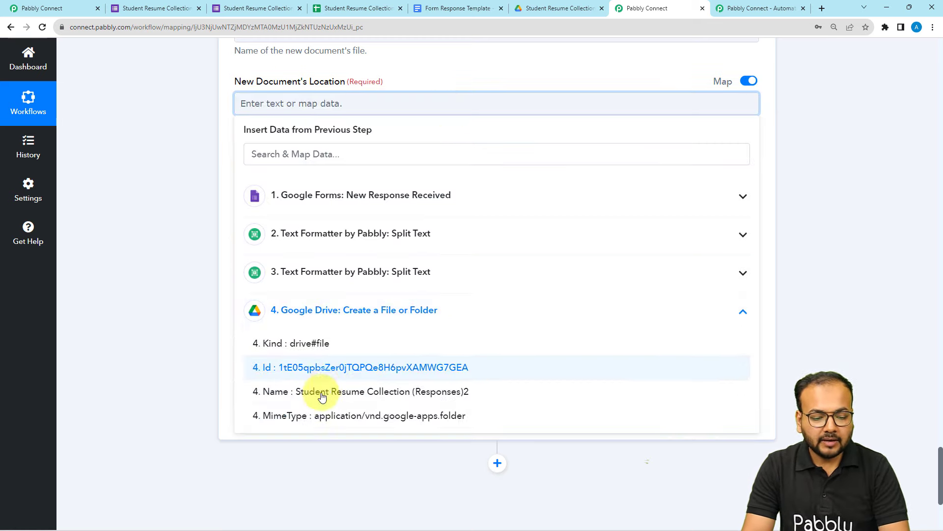
left_click(289, 374)
left_click(194, 273)
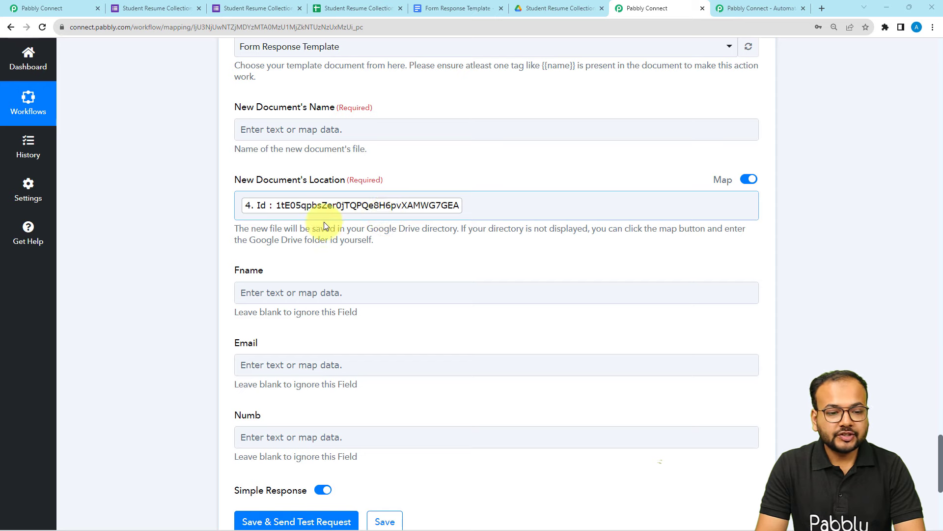
Map New Document's Name to the Full Name from the Google Forms response followed by the Result of the first Split Text step.
scroll(193, 216, "up", 2)
left_click(260, 228)
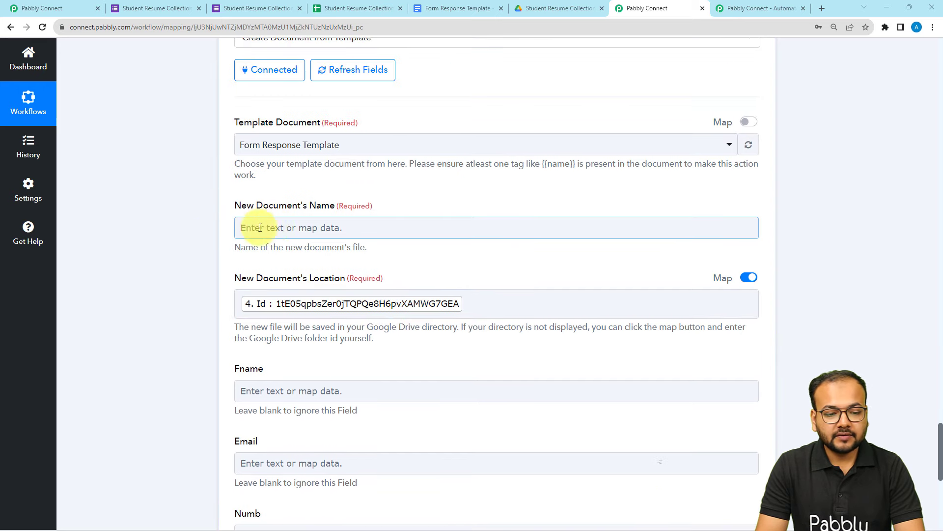
left_click(283, 229)
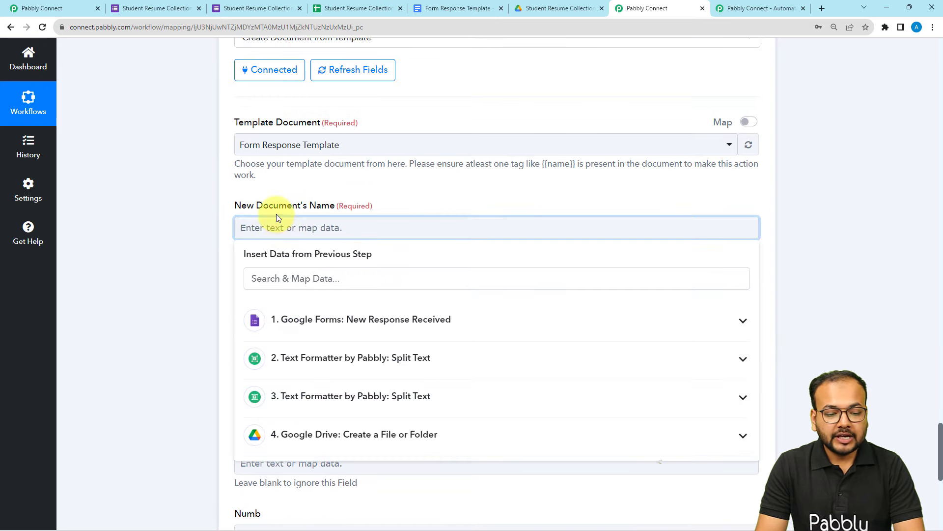
left_click(309, 327)
scroll(327, 433, "down", 4)
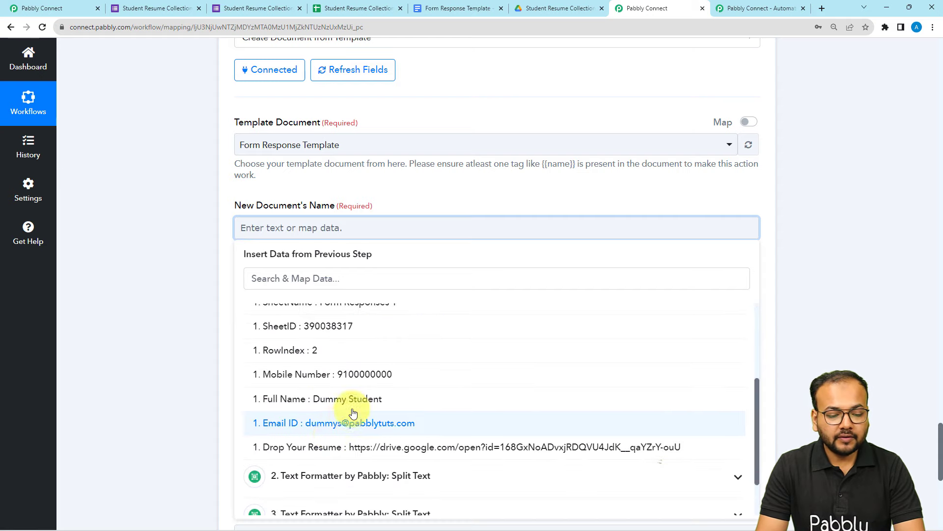
left_click(322, 400)
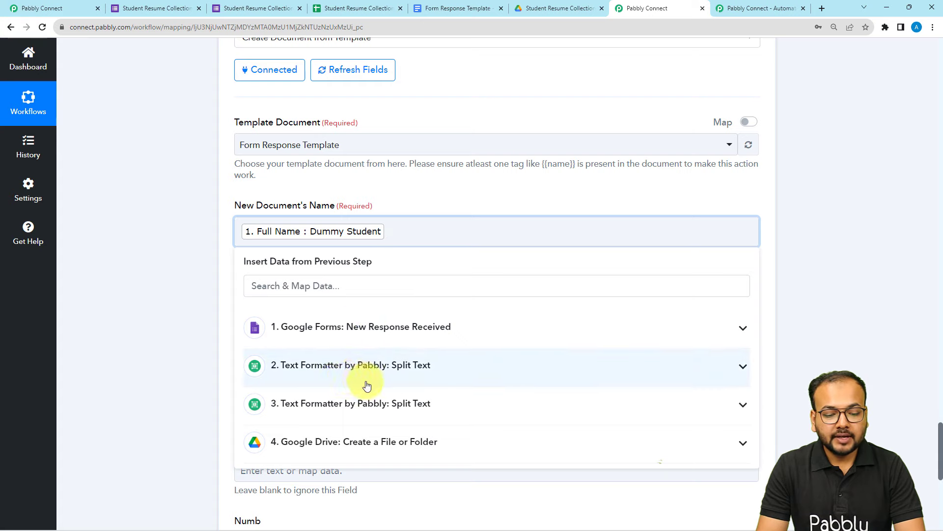
left_click(340, 381)
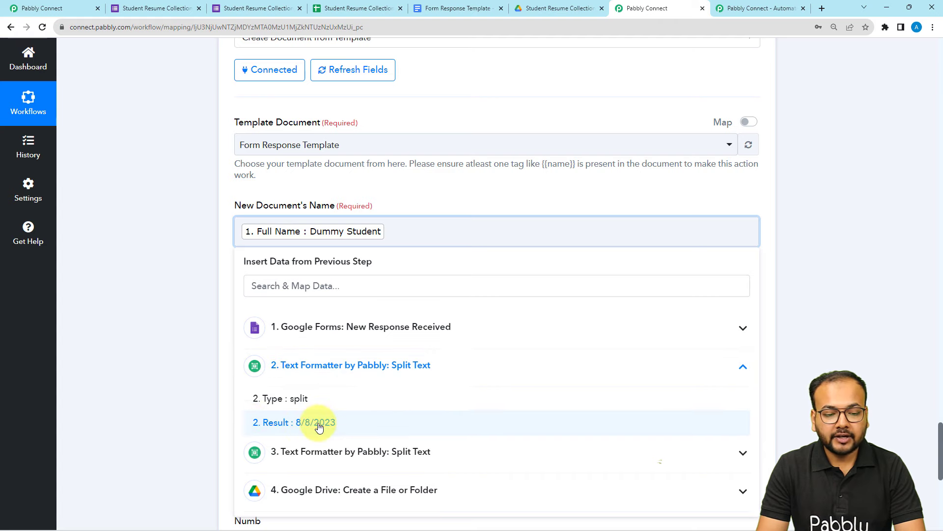
left_click(287, 424)
left_click(169, 314)
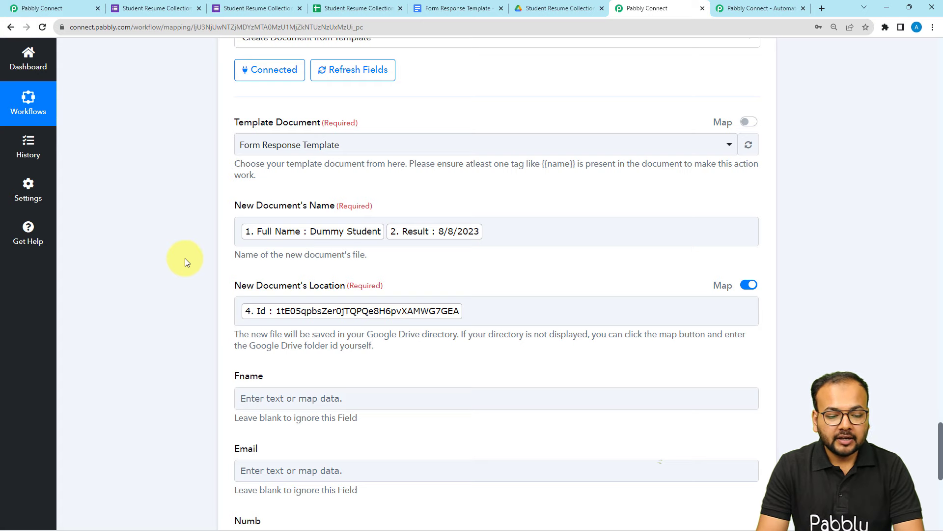
Compare the Fname, Email and Numb fields in Pabbly Connect with the placeholder tags in the Form Response Template document.
scroll(185, 258, "down", 3)
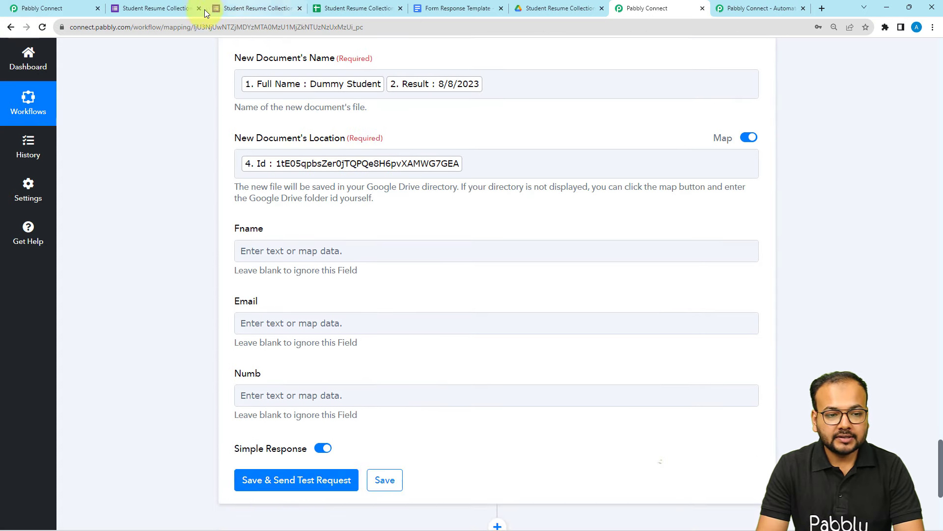
left_click(452, 8)
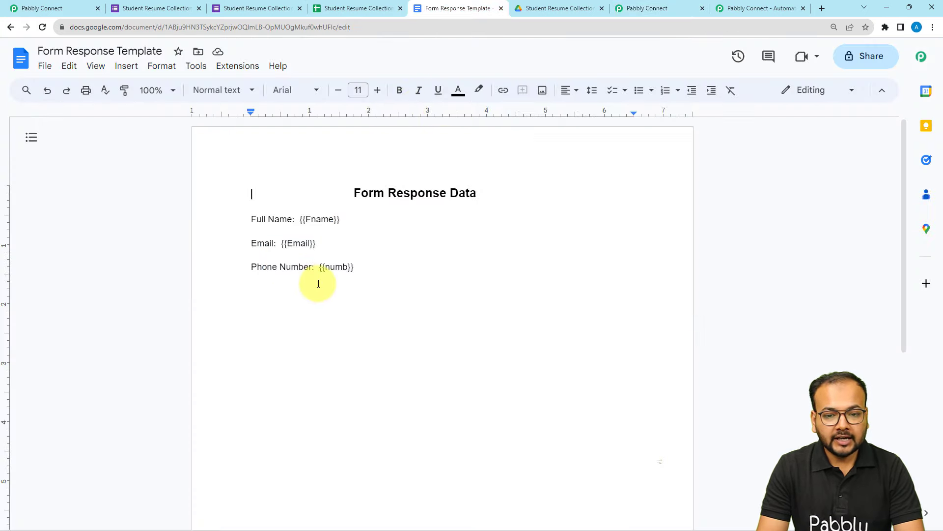
left_click(633, 11)
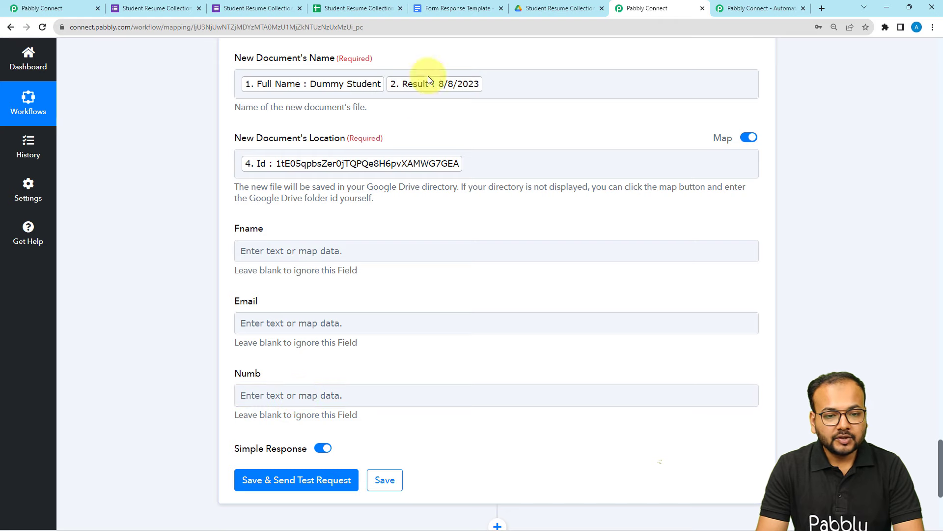
left_click(453, 9)
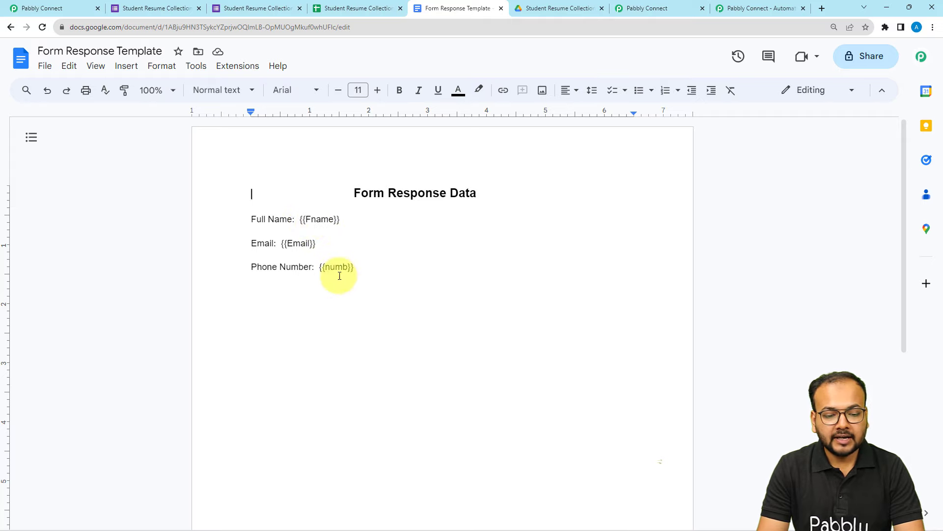
left_click(621, 11)
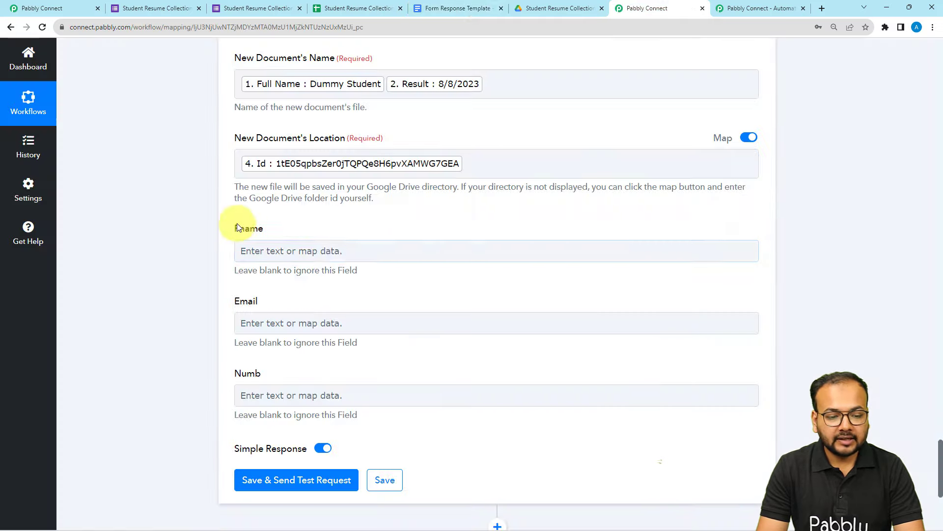
left_click_drag(266, 229, 225, 231)
left_click_drag(260, 303, 232, 309)
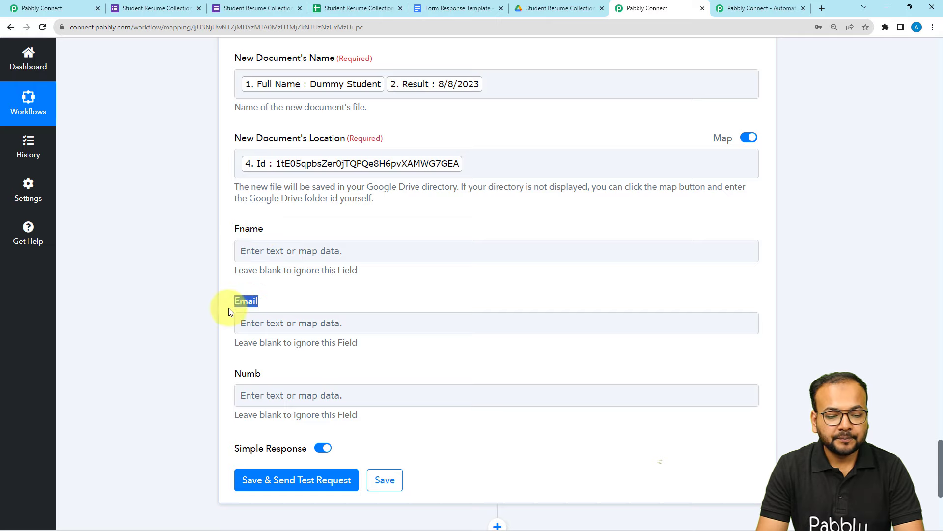
left_click_drag(255, 377, 231, 375)
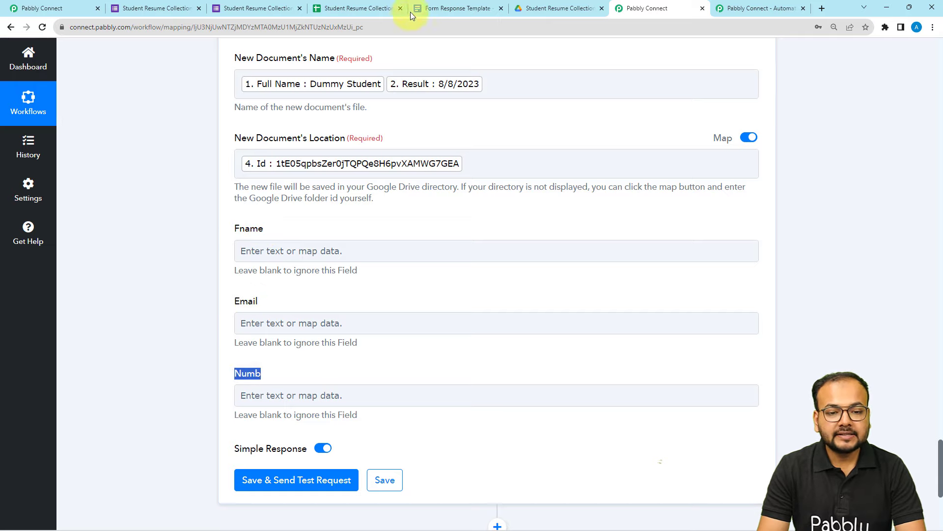
left_click(445, 9)
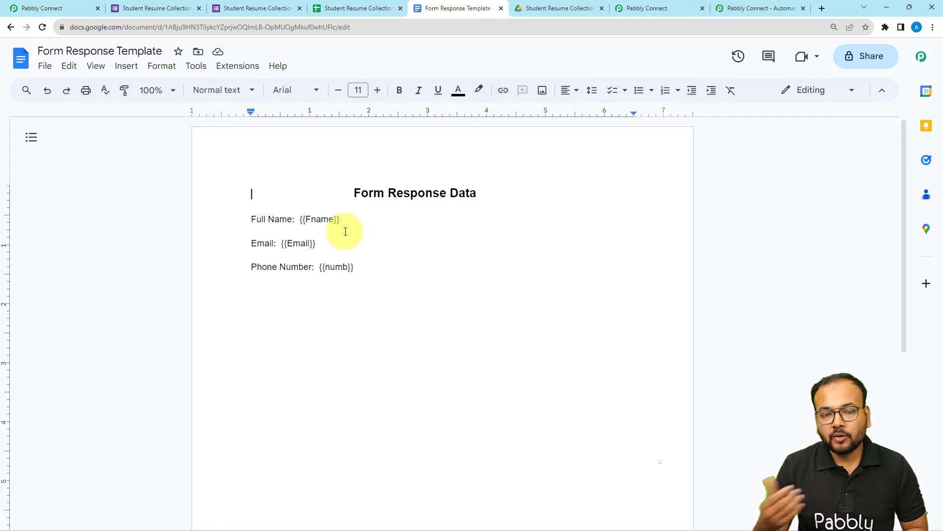
left_click(624, 8)
Map the Fname field to the Full Name from the Google Forms response.
left_click(369, 249)
scroll(369, 249, "down", 2)
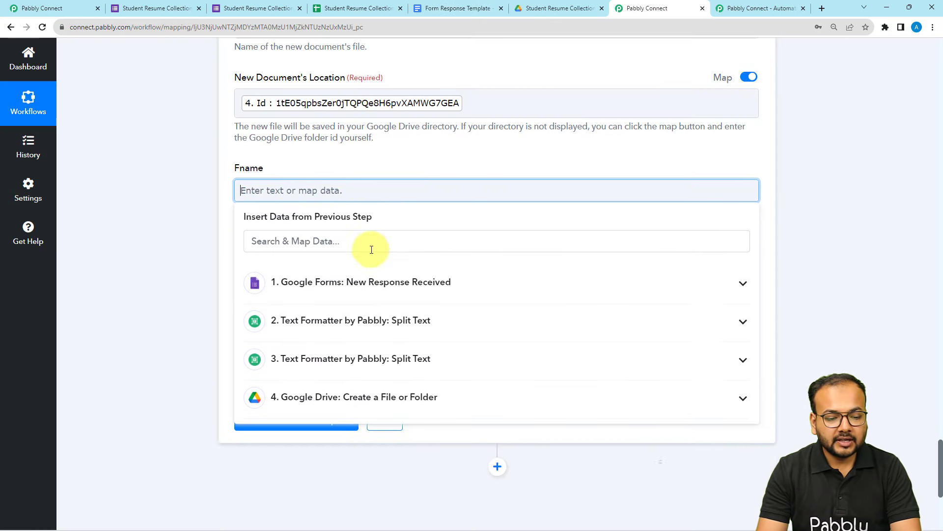
left_click(361, 246)
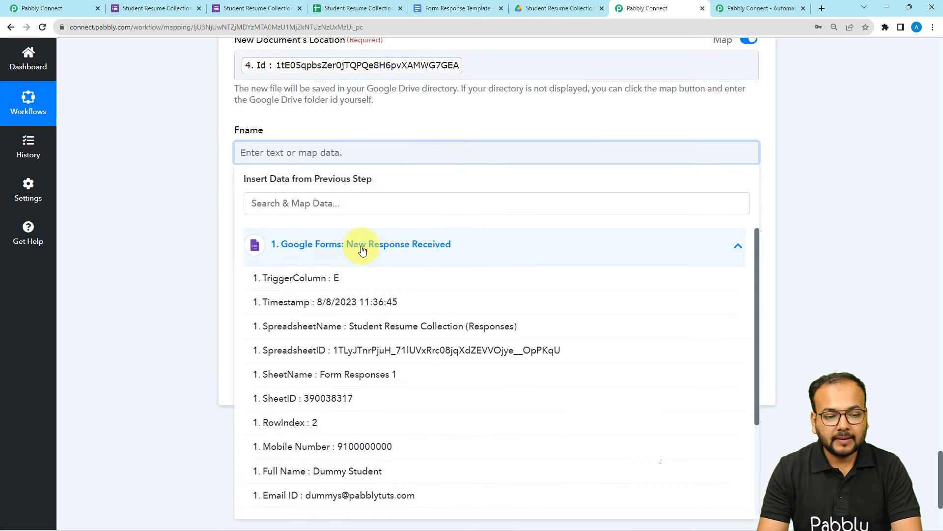
scroll(388, 349, "down", 2)
left_click(358, 337)
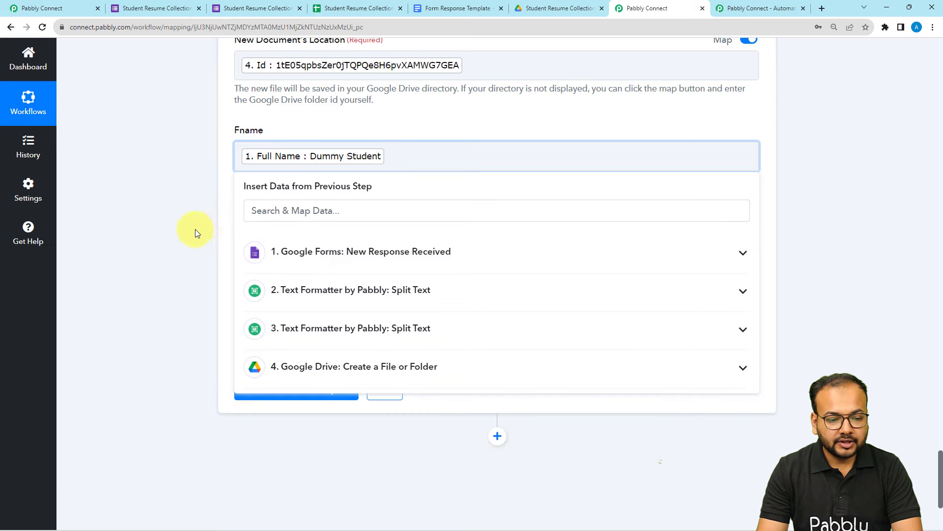
Map the Email field to the Email ID from the Google Forms response.
left_click(274, 232)
scroll(294, 238, "down", 2)
left_click(294, 238)
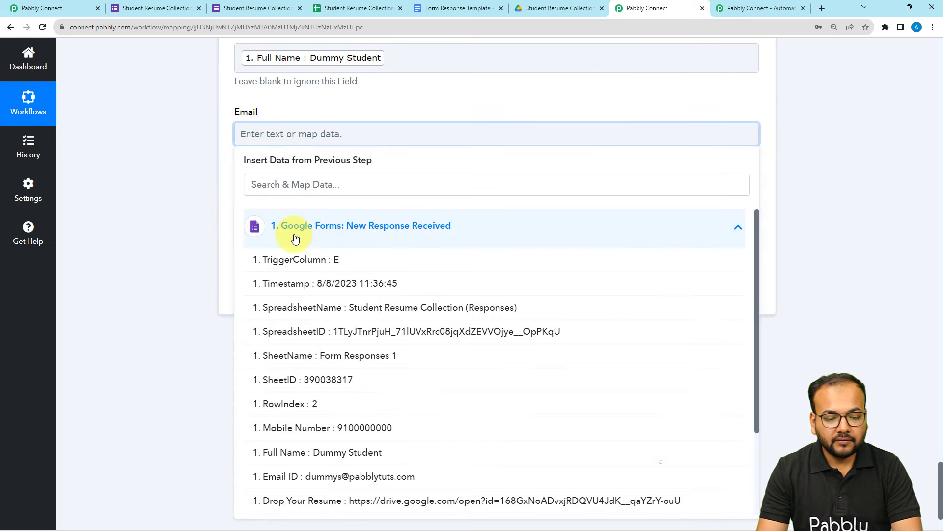
left_click(268, 476)
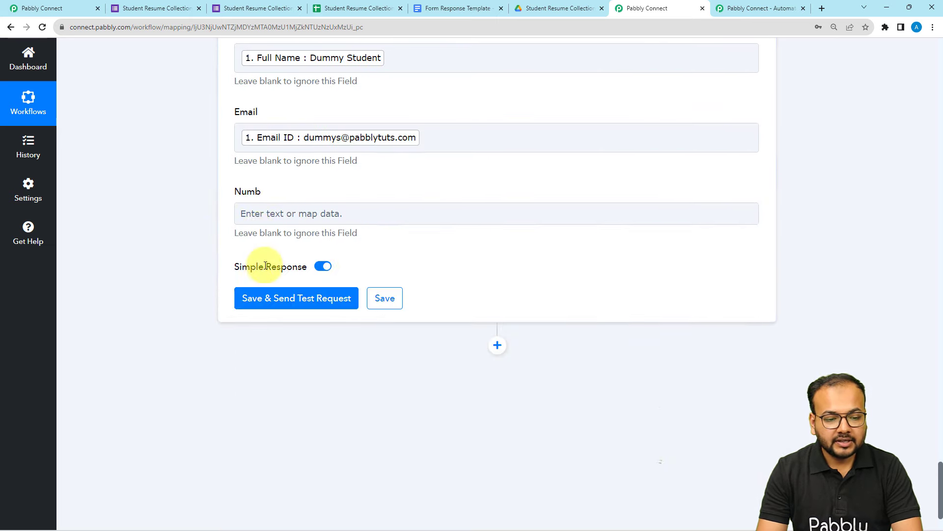
Map the Numb field to the Mobile Number from the Google Forms response.
left_click(246, 213)
left_click(295, 305)
scroll(345, 410, "down", 3)
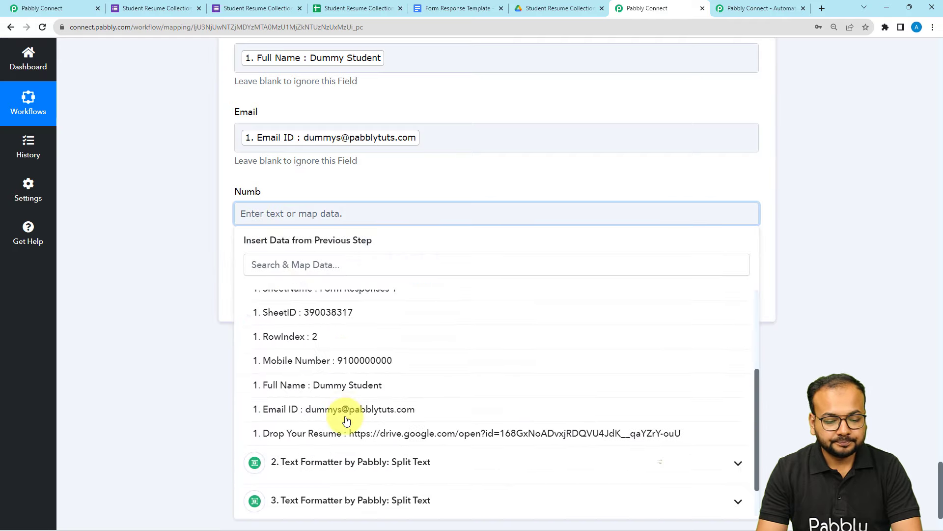
left_click(348, 358)
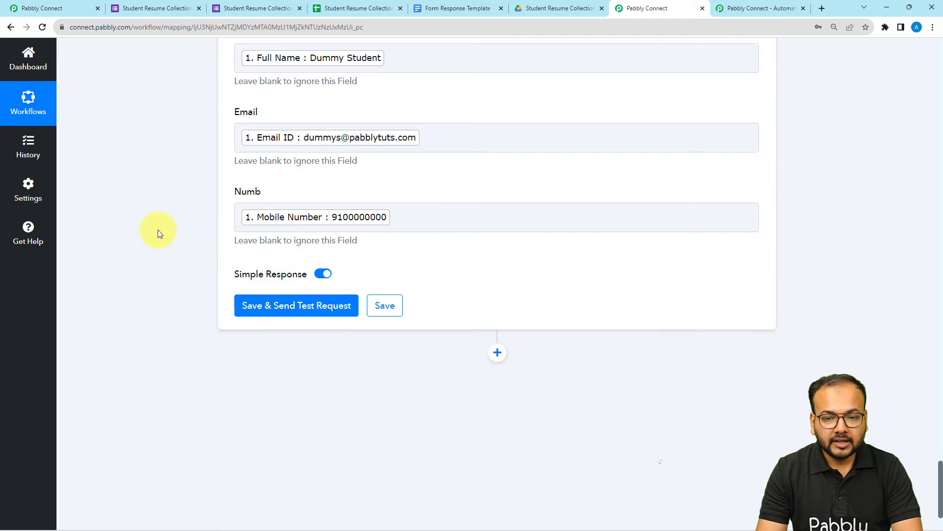
Check the contents of the destination folder in Google Drive and return to the Pabbly Connect workflow.
left_click(548, 10)
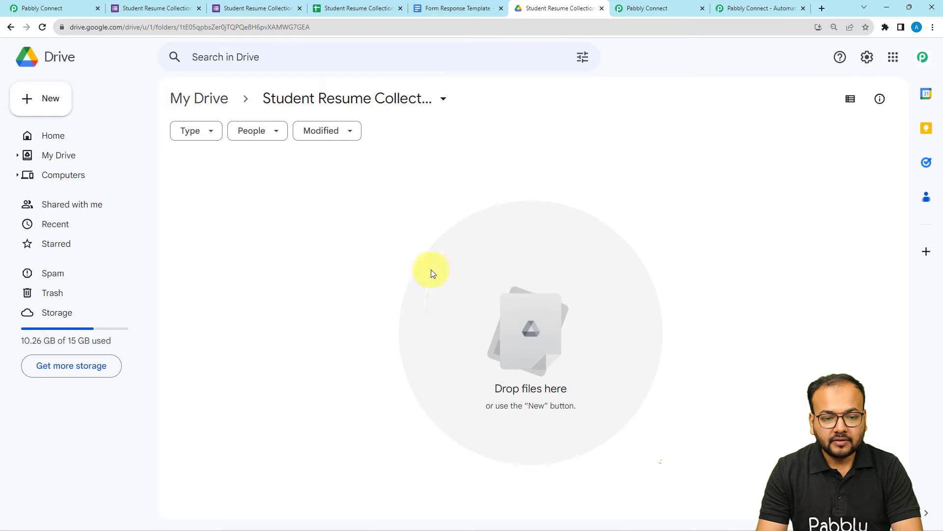
left_click(650, 10)
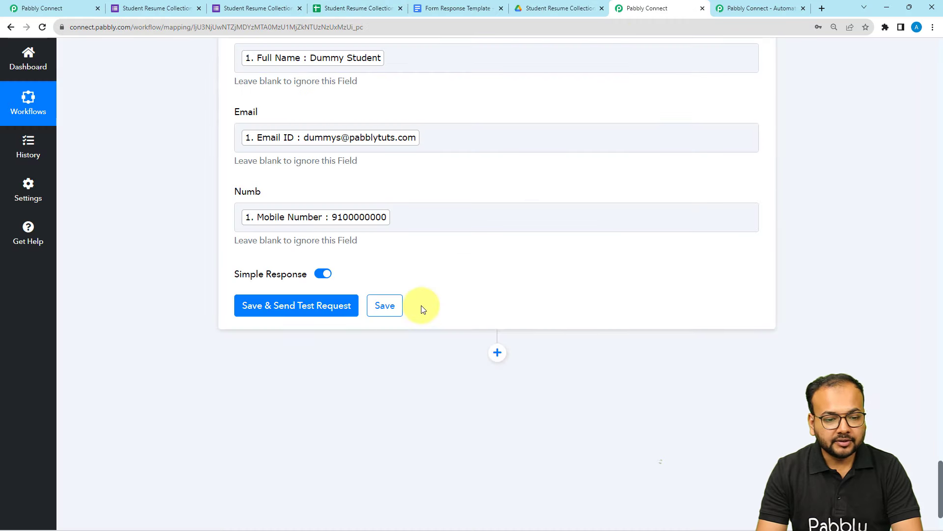
Save the Create Document from Template action, send a test request, and expand the DocumentId value in the response.
scroll(422, 312, "up", 3)
scroll(426, 315, "up", 4)
scroll(184, 321, "down", 5)
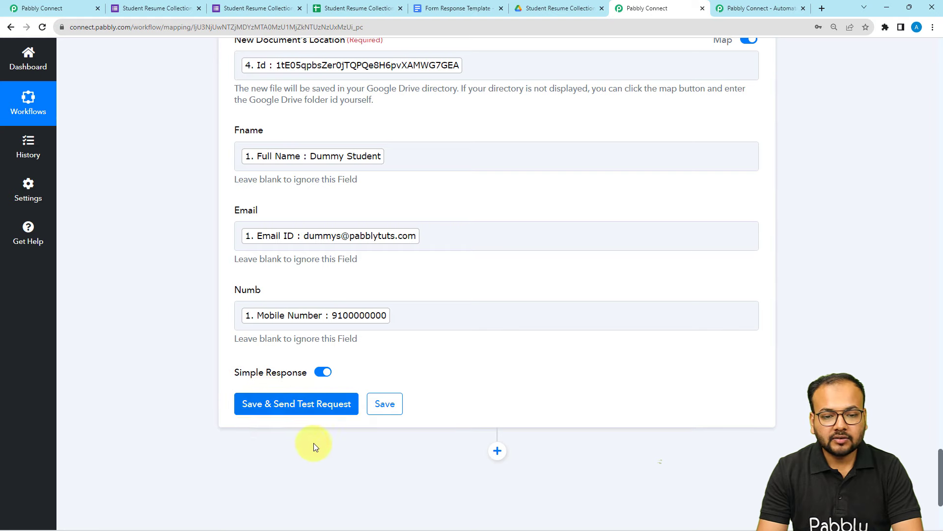
scroll(489, 353, "up", 3)
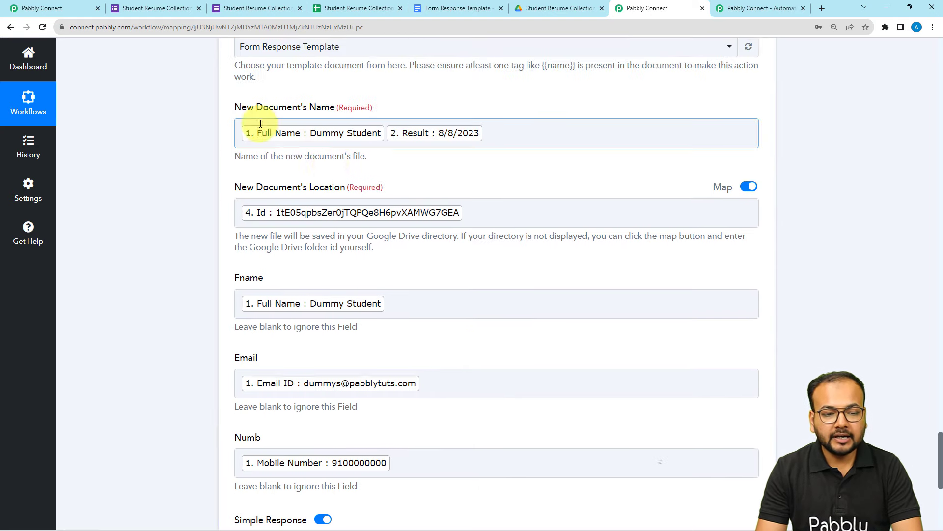
left_click(541, 10)
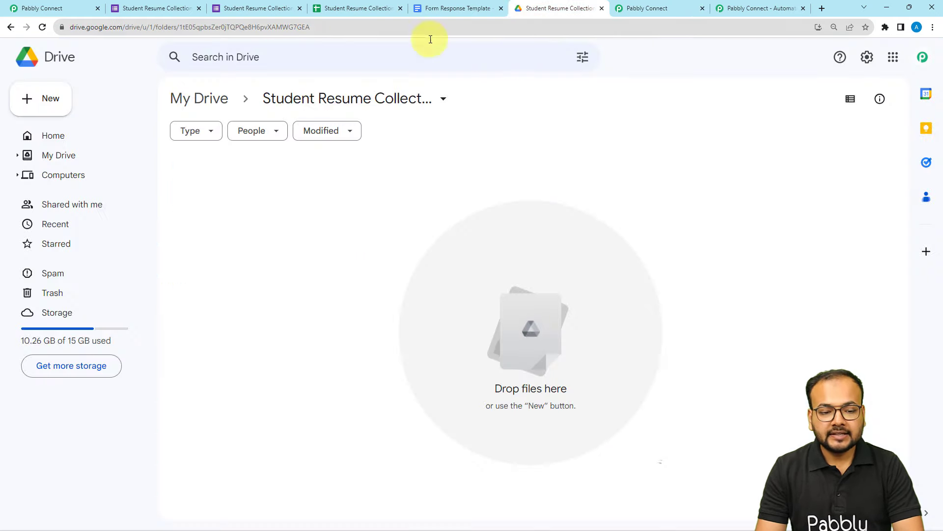
left_click(642, 10)
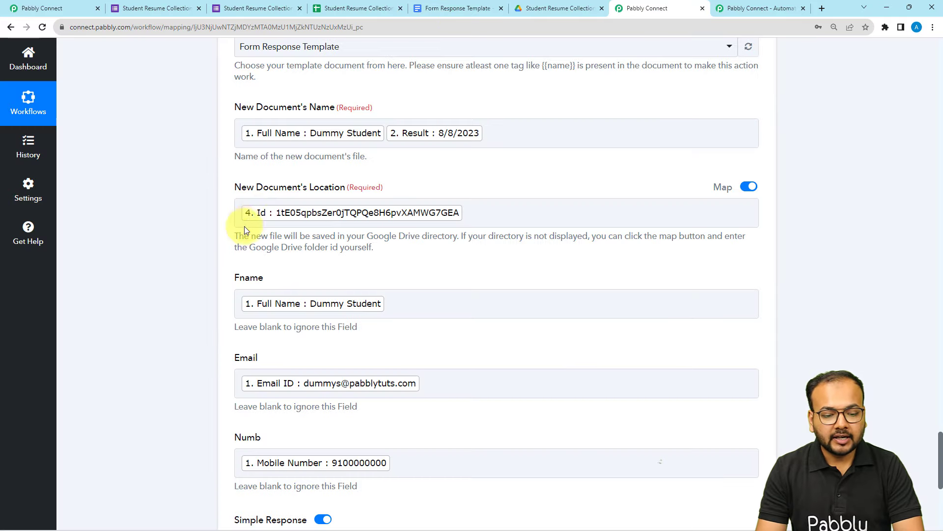
scroll(244, 226, "down", 5)
left_click(262, 306)
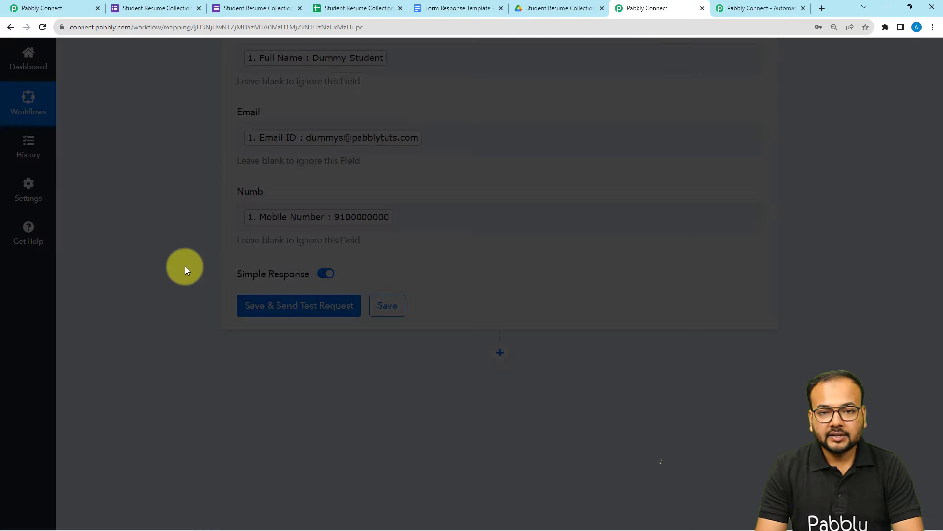
scroll(185, 266, "down", 3)
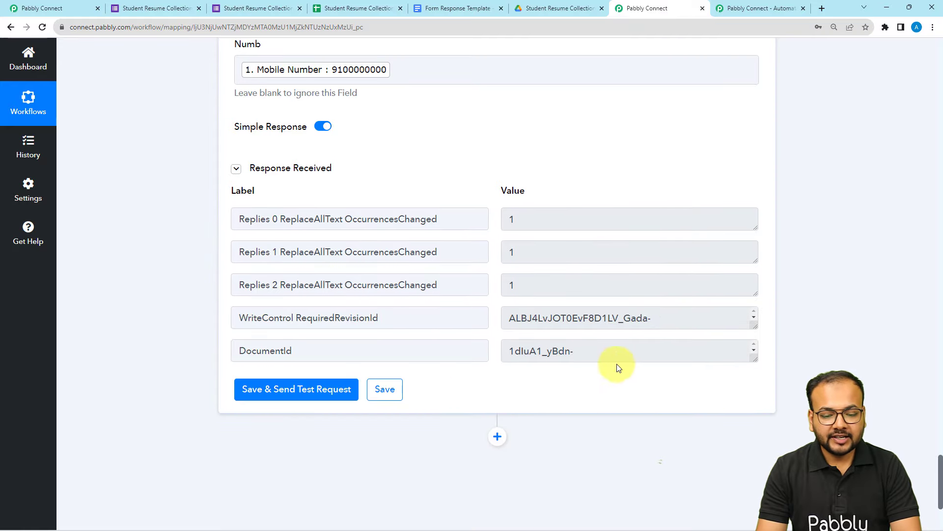
left_click_drag(757, 360, 757, 416)
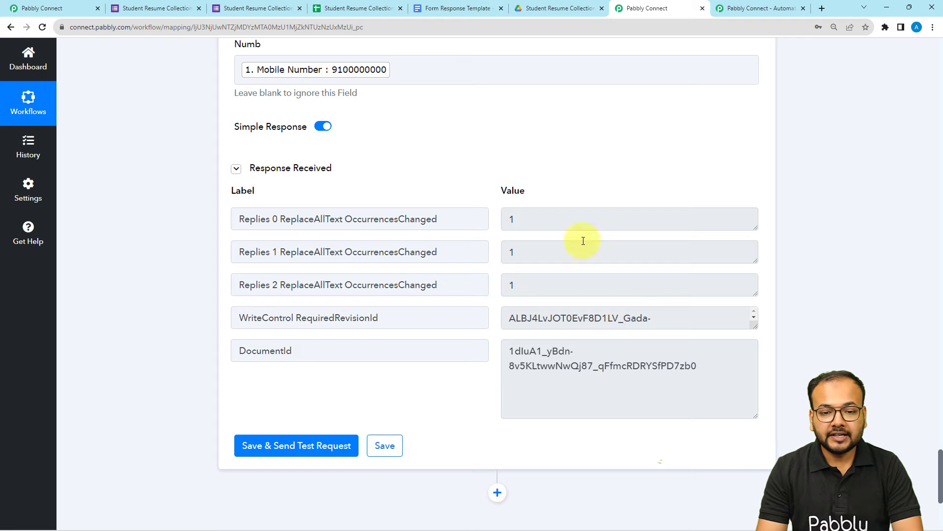
Refresh the Student Resume Collection folder in Google Drive and open the generated document to check its filled-in fields.
left_click(537, 13)
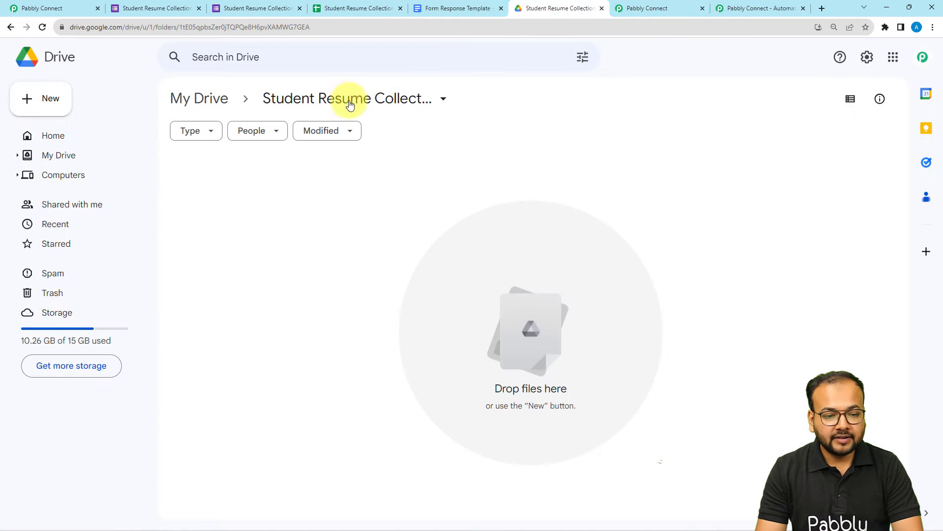
left_click(42, 28)
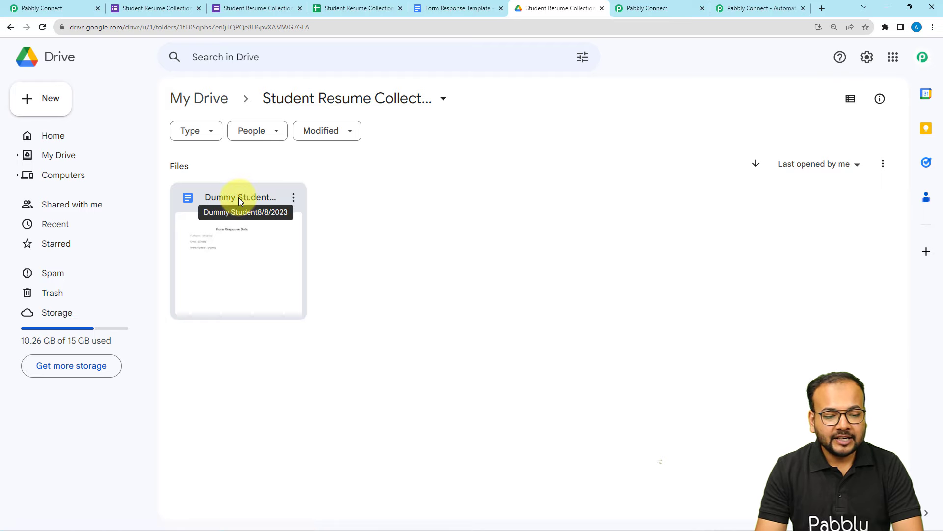
double_click(264, 258)
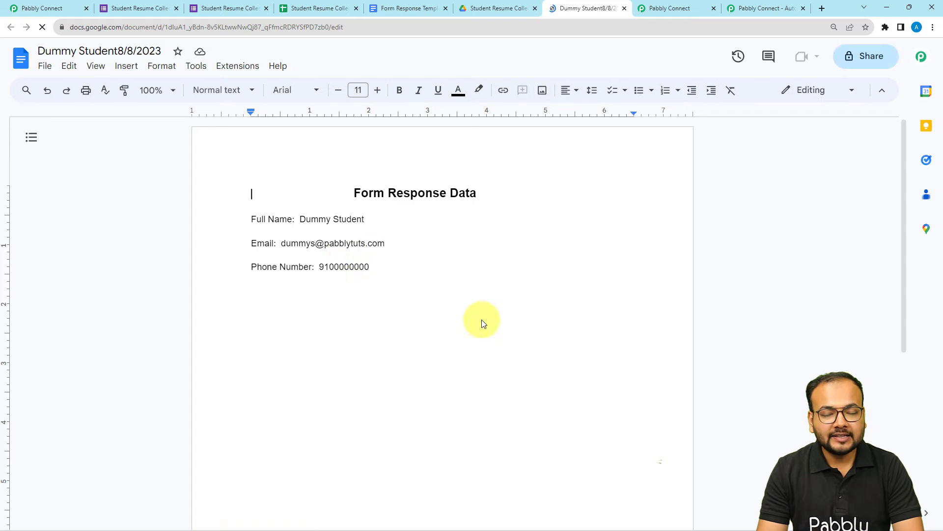
left_click(658, 8)
left_click(581, 10)
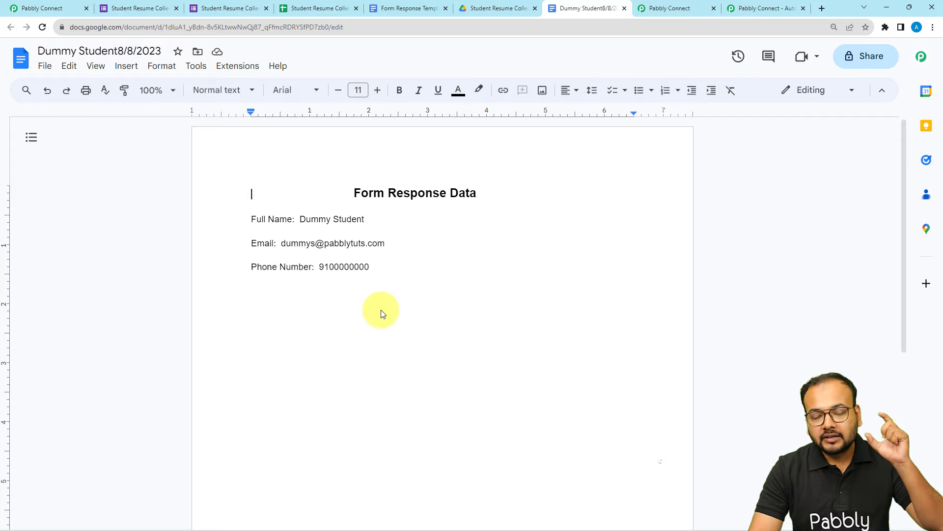
Return to the Pabbly Connect workflow and add a Google Docs action with the event Insert an Image to a Document.
left_click(659, 9)
scroll(413, 443, "down", 3)
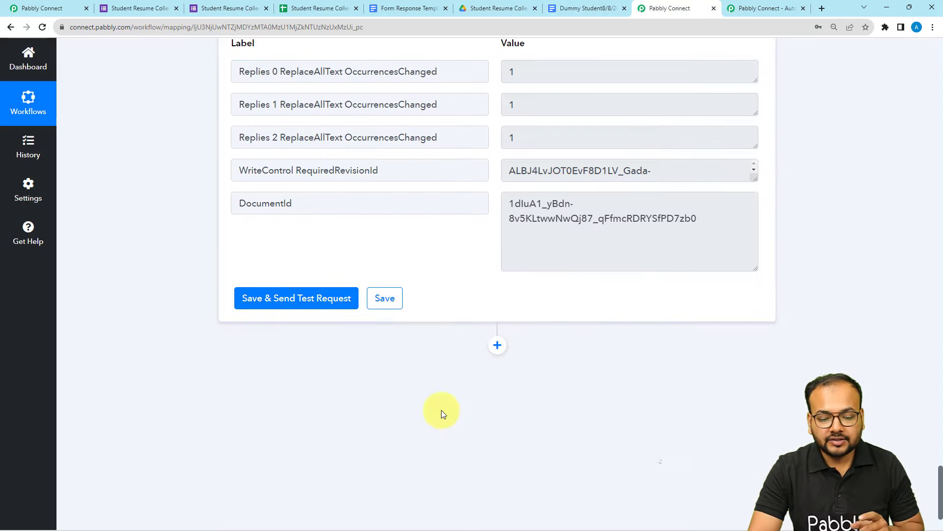
left_click(505, 345)
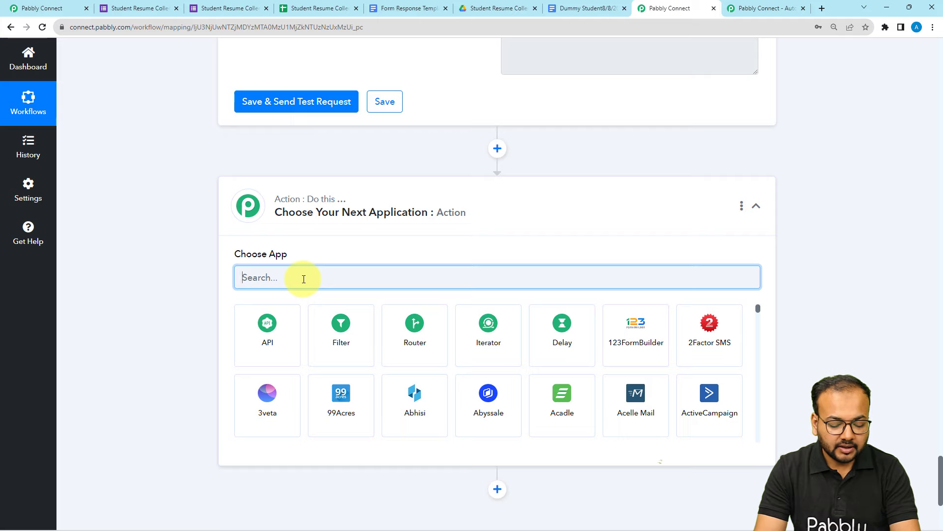
type("goo")
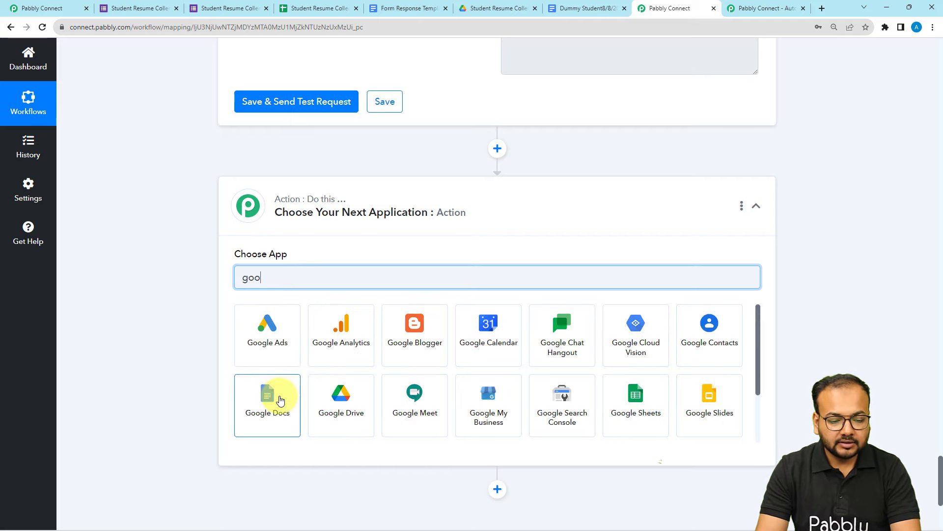
left_click(280, 400)
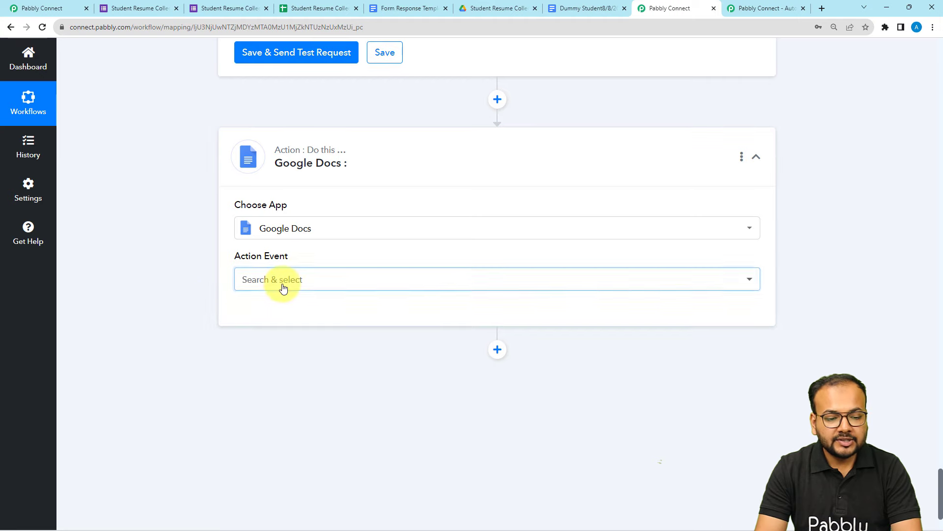
left_click(283, 288)
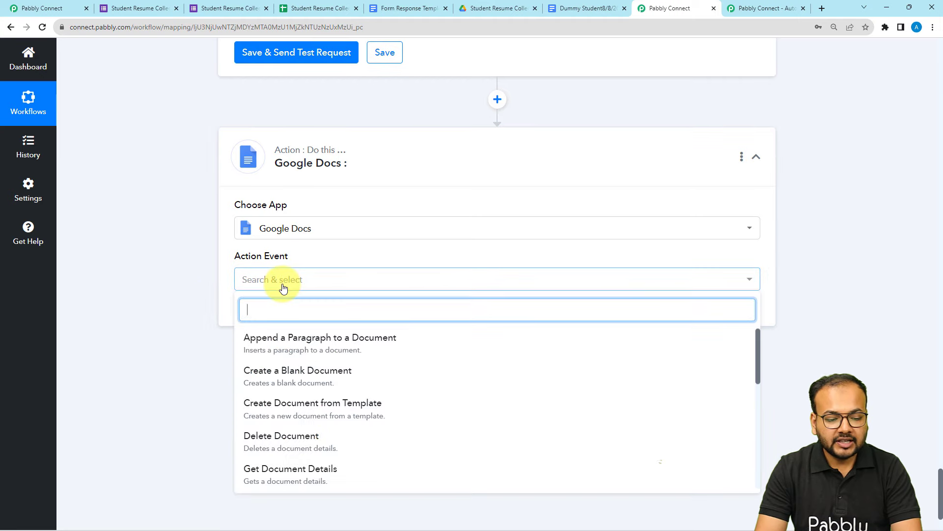
scroll(311, 382, "down", 2)
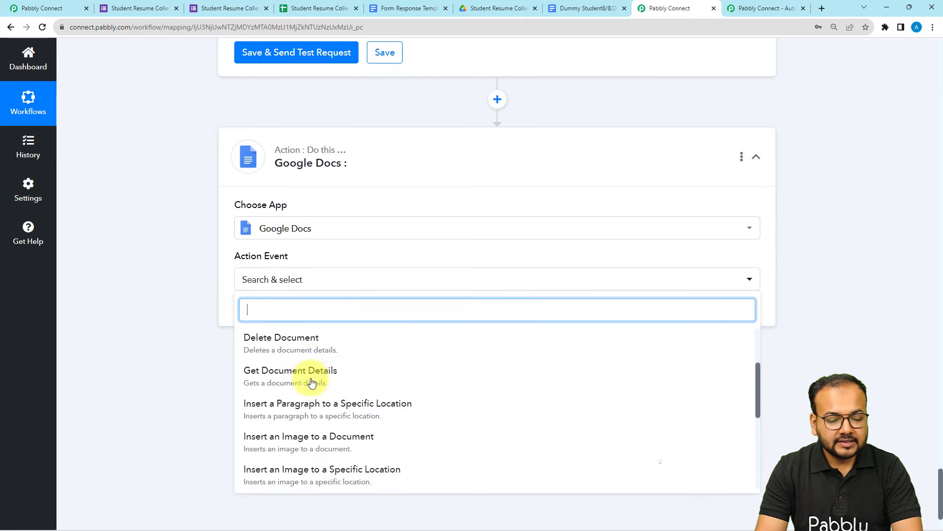
left_click(328, 443)
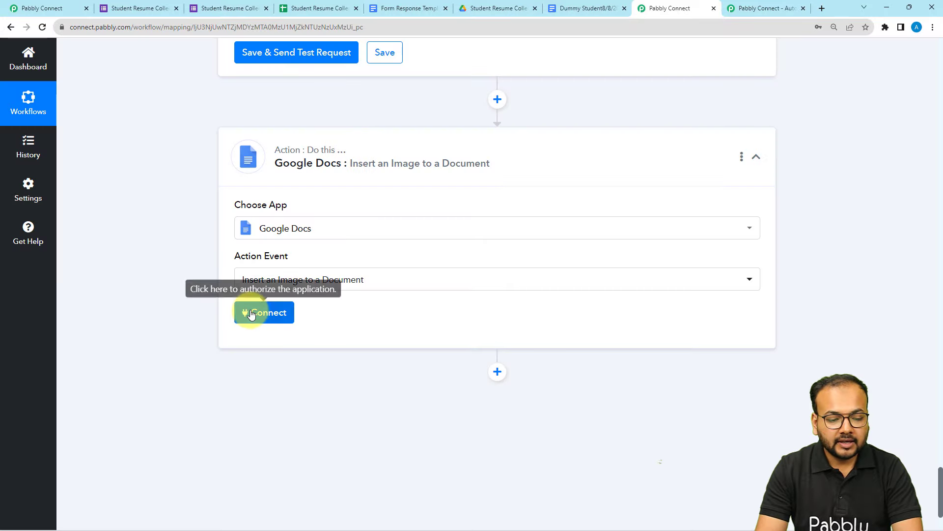
Connect the image insertion action through the existing Google Docs #21 connection.
left_click(248, 312)
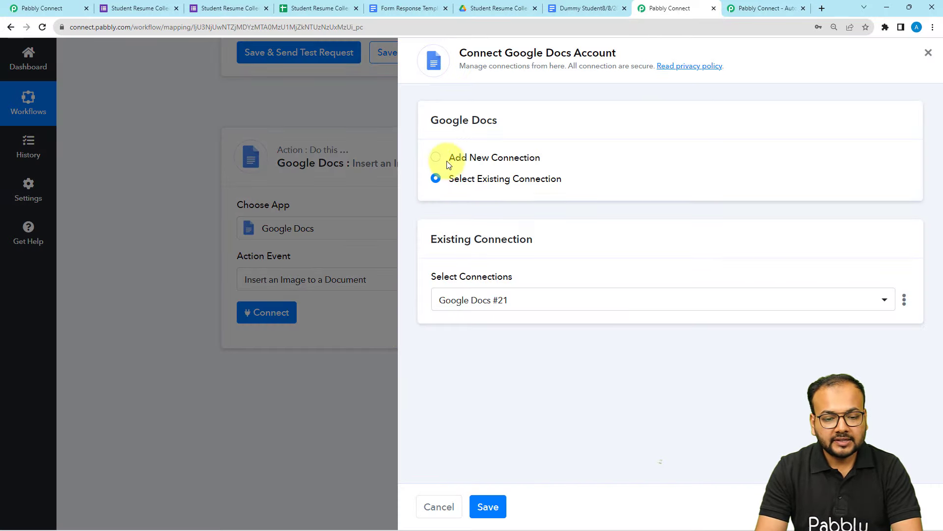
left_click(487, 506)
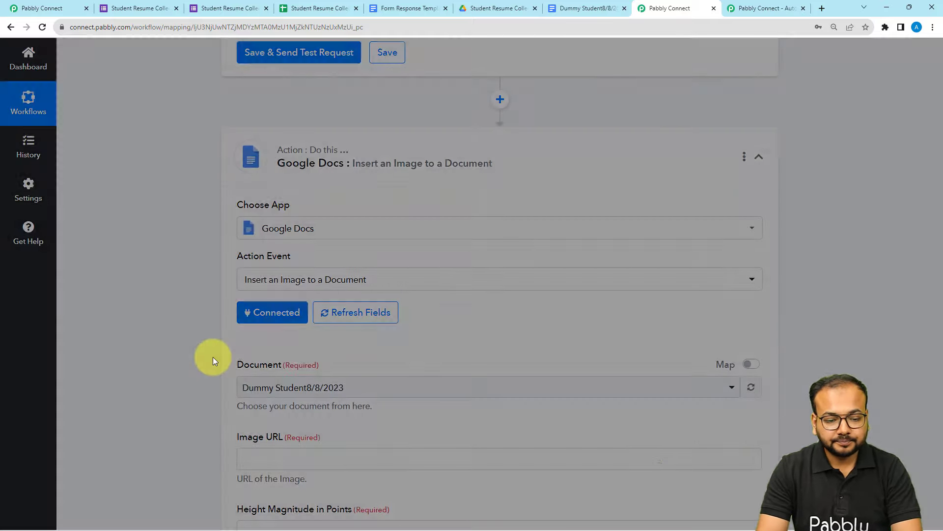
scroll(213, 356, "down", 3)
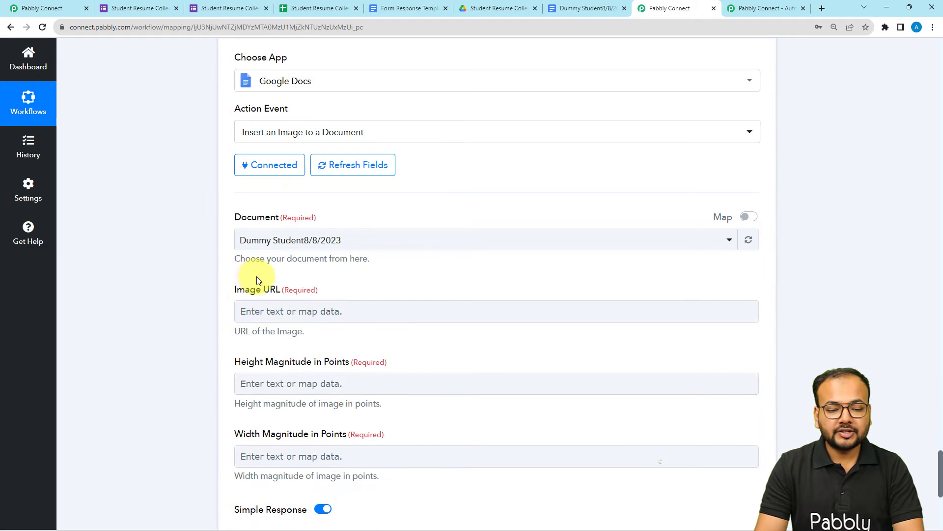
Enable mapping for the Document field and replace its fixed value with the DocumentId from the Create Document from Template step.
scroll(595, 288, "up", 1)
scroll(594, 284, "up", 6)
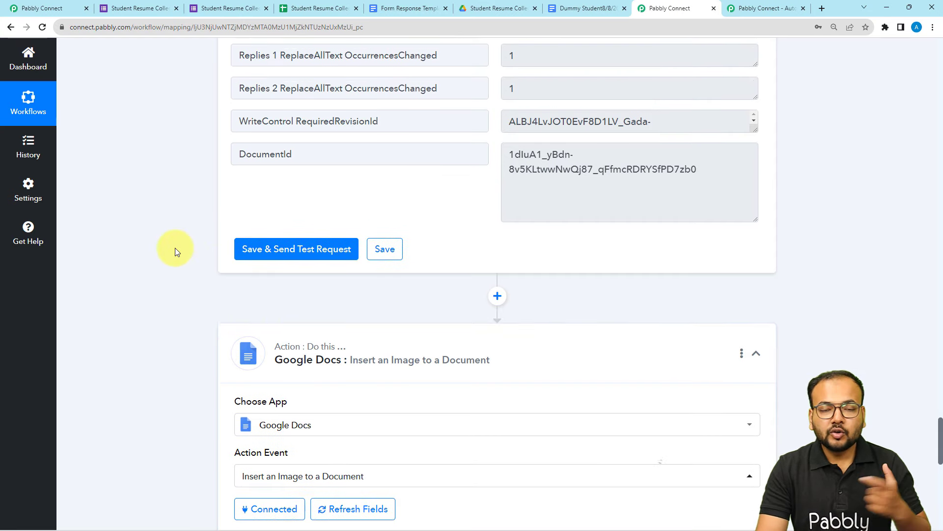
left_click(299, 162)
left_click_drag(299, 163, 210, 155)
scroll(213, 141, "down", 8)
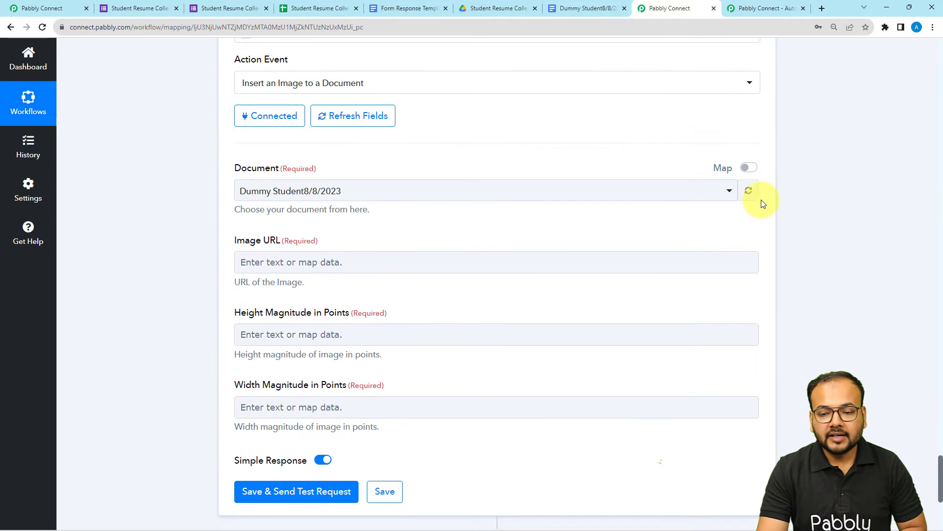
left_click(749, 167)
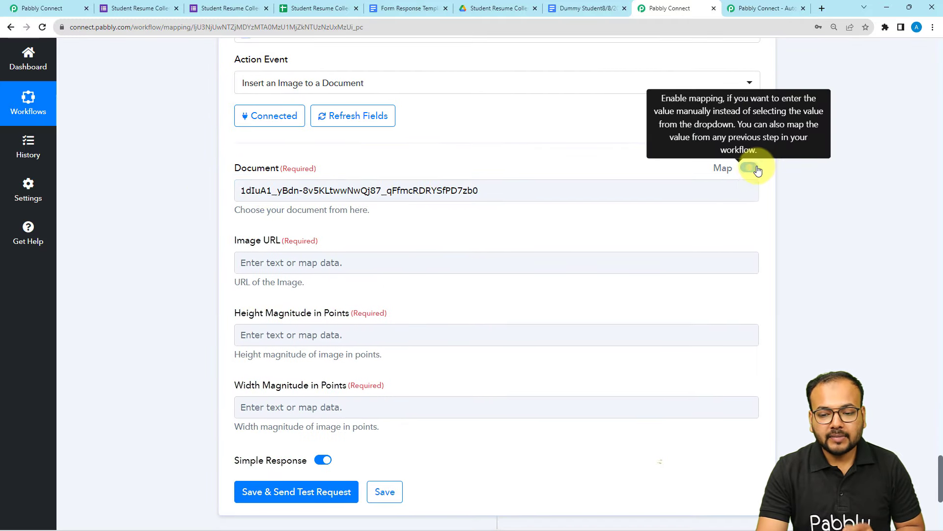
left_click(525, 192)
key("BackSpace")
key("BackSpace")
key("BackSpace")
key("BackSpace")
key("BackSpace")
key("BackSpace")
key("BackSpace")
key("BackSpace")
key("BackSpace")
key("BackSpace")
key("BackSpace")
key("BackSpace")
key("BackSpace")
key("BackSpace")
key("BackSpace")
key("BackSpace")
key("BackSpace")
key("BackSpace")
key("BackSpace")
key("BackSpace")
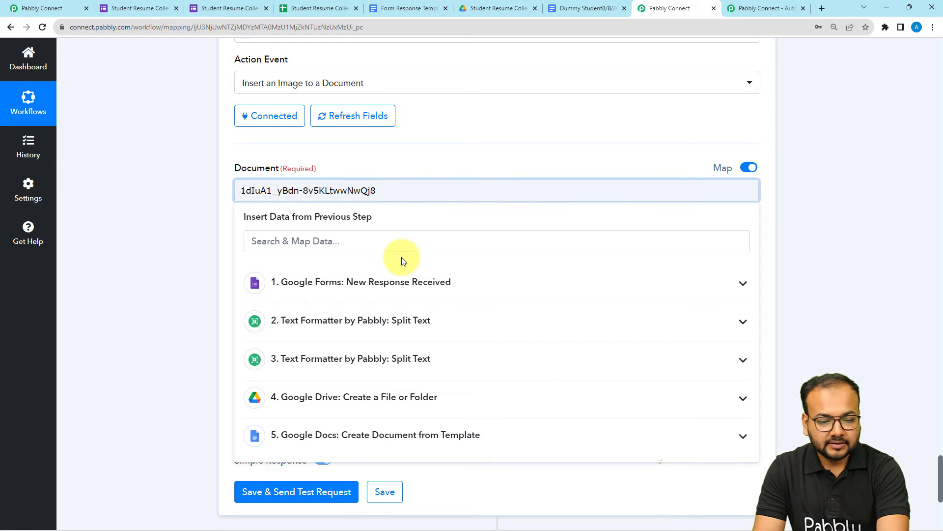
left_click(354, 448)
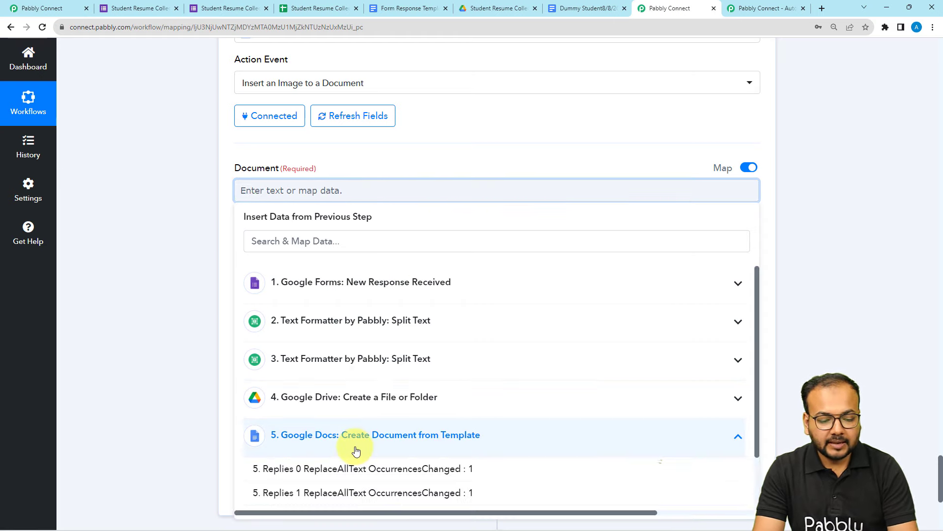
scroll(354, 449, "down", 2)
left_click(335, 497)
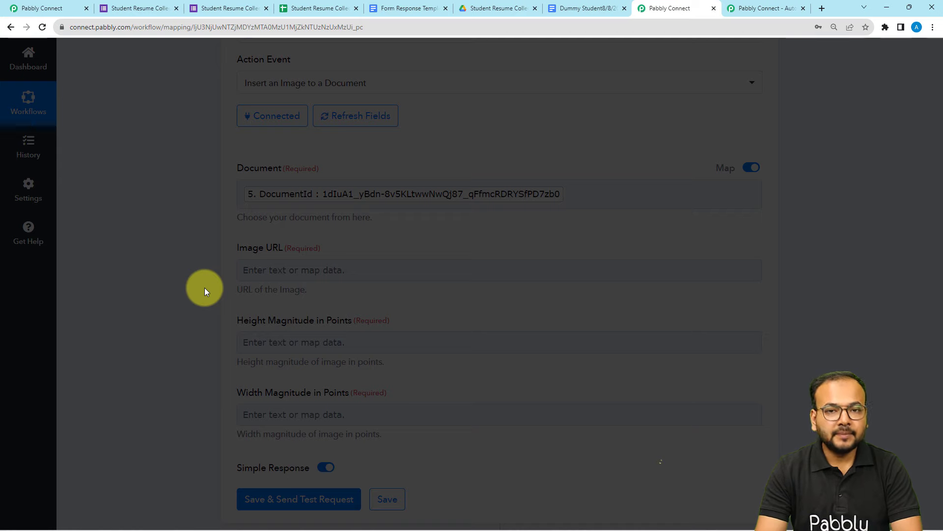
Examine the Drop Your Resume link in the form response and the Split Text result as sources for the Image URL.
scroll(252, 282, "down", 1)
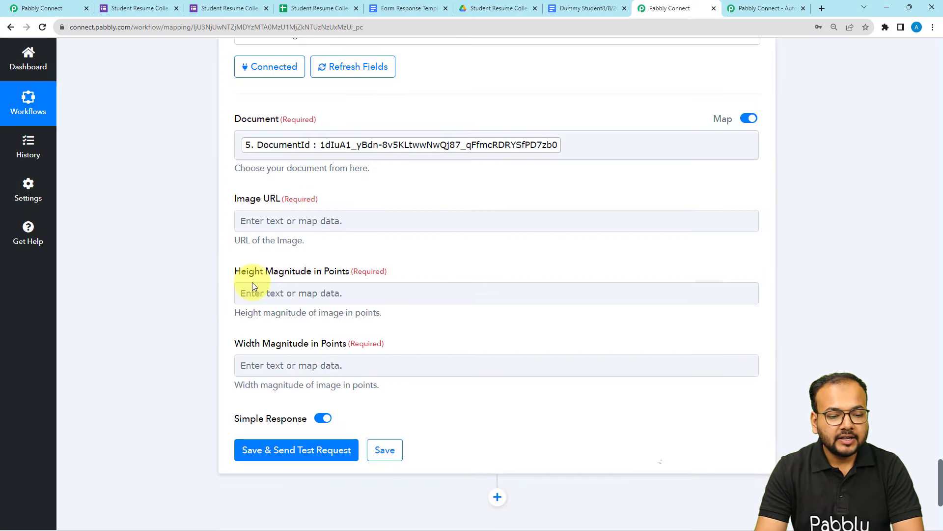
left_click(248, 222)
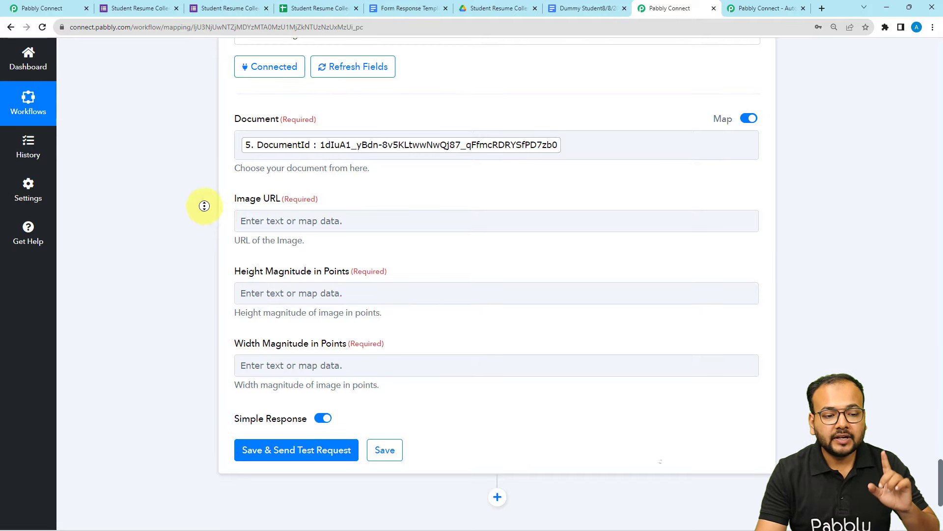
scroll(202, 204, "up", 20)
scroll(195, 121, "up", 20)
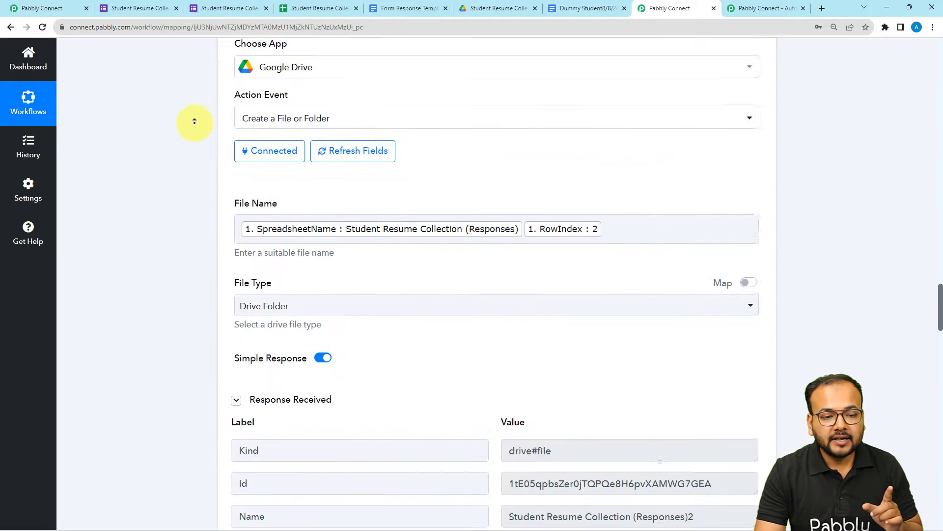
scroll(195, 122, "up", 4)
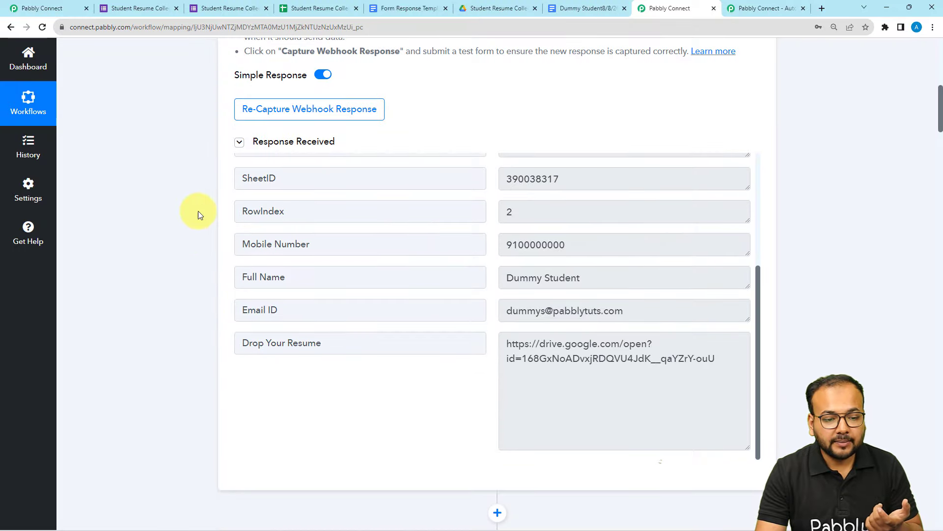
scroll(190, 299, "down", 14)
scroll(190, 299, "down", 15)
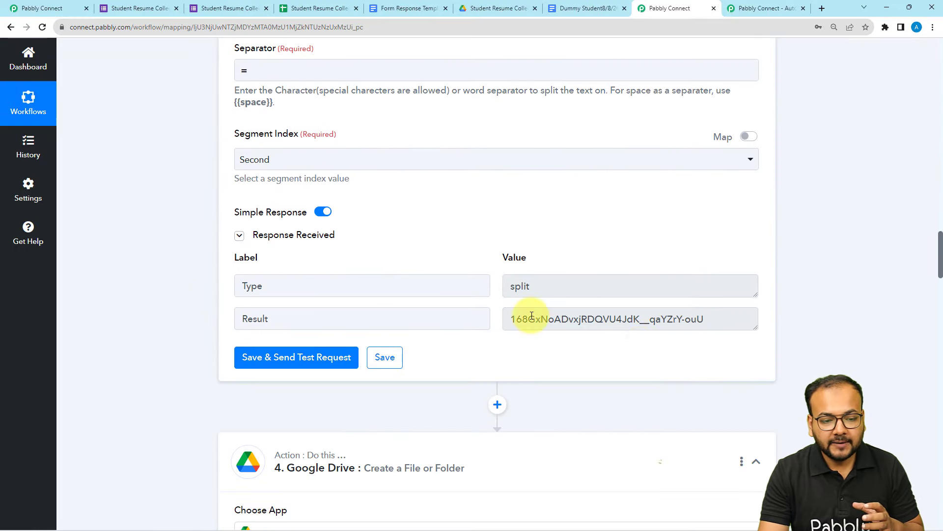
scroll(219, 288, "up", 6)
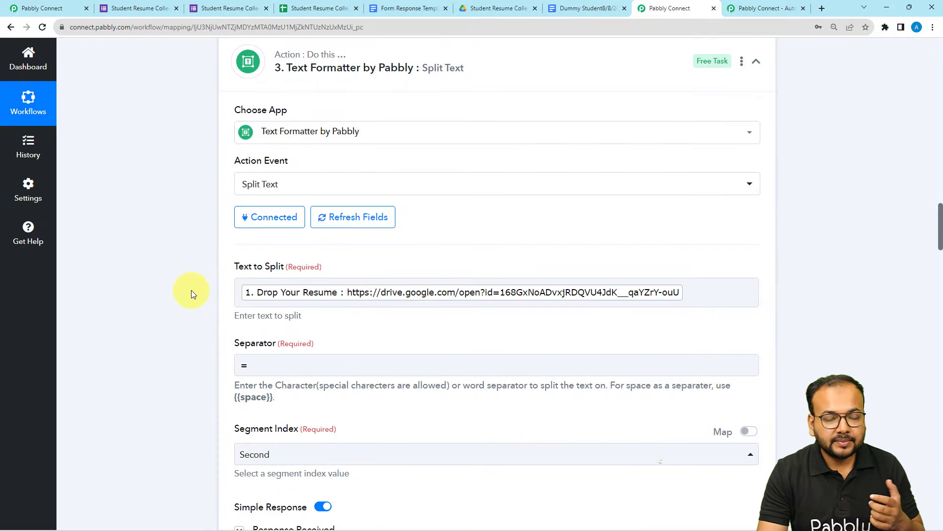
scroll(185, 341, "down", 10)
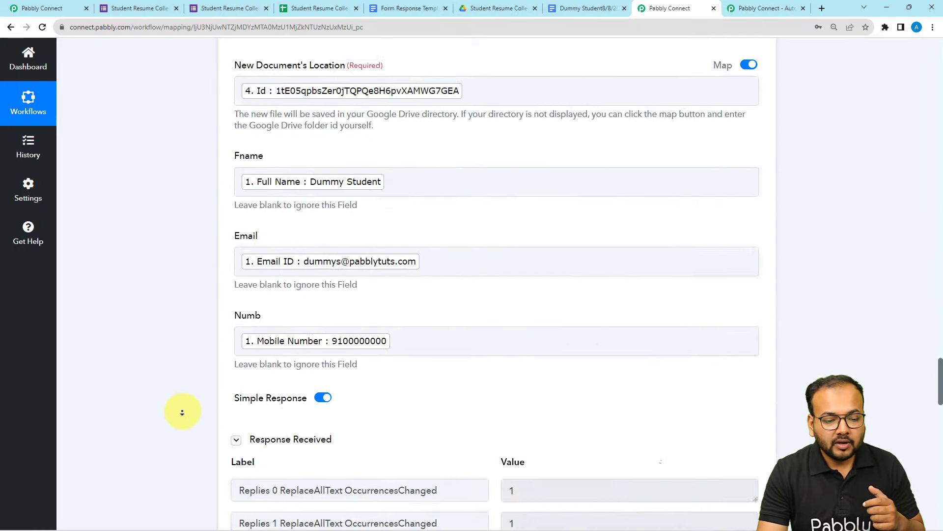
scroll(182, 412, "down", 10)
scroll(170, 367, "up", 7)
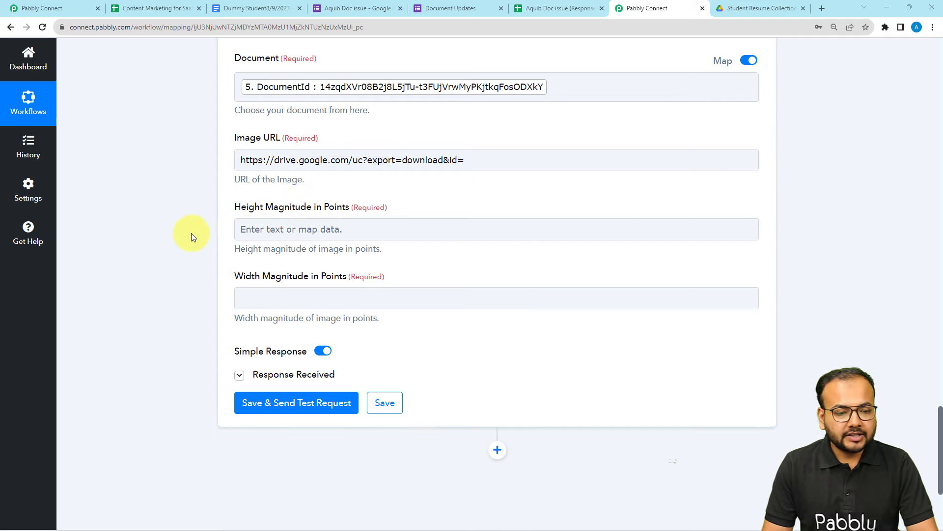
Append the Result of the second Split Text step to the download link in the Image URL field.
scroll(190, 233, "up", 1)
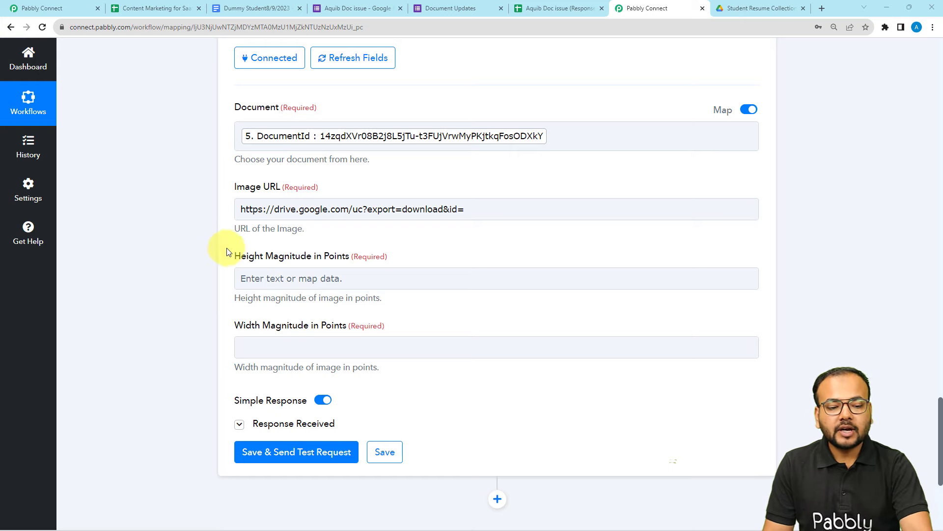
left_click(310, 210)
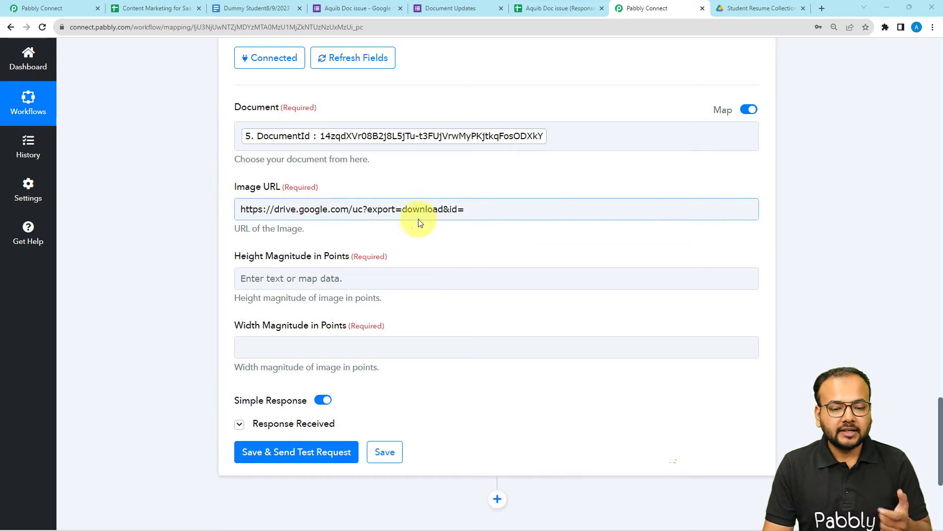
left_click(469, 210)
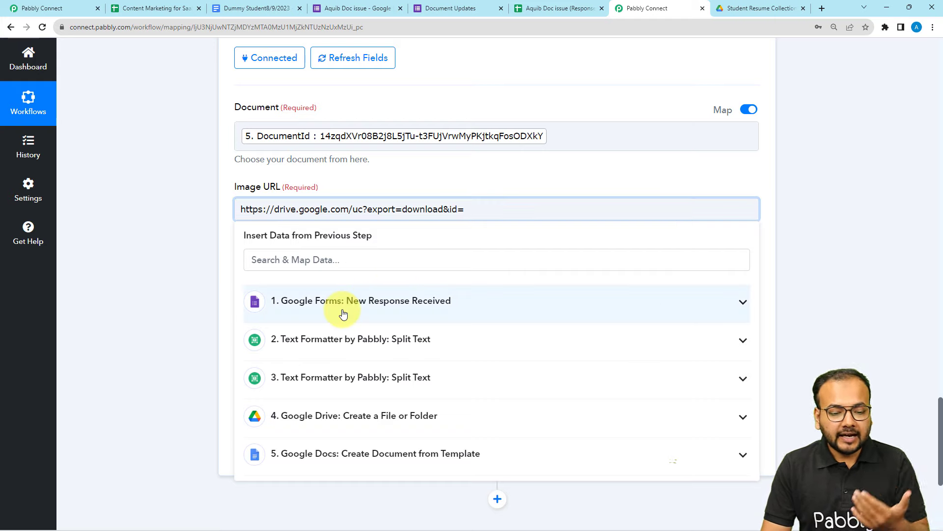
left_click(327, 381)
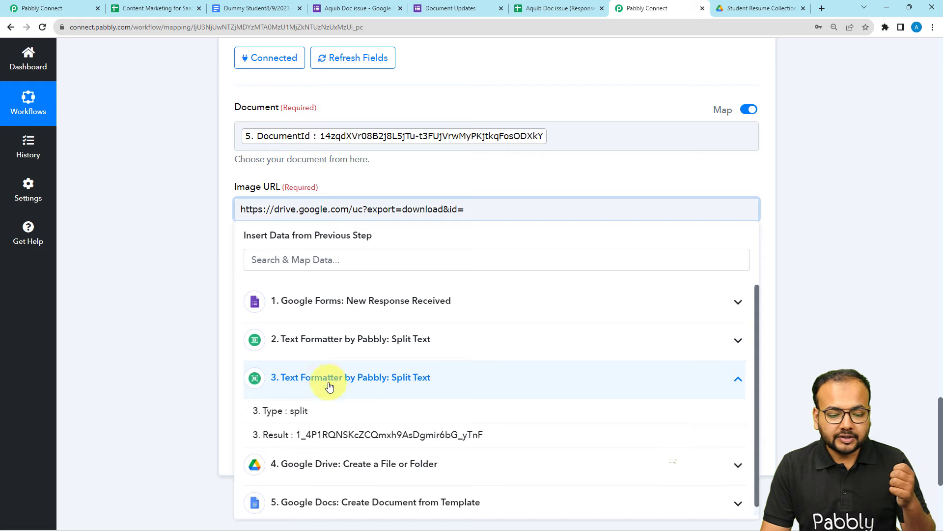
left_click(327, 442)
left_click(142, 247)
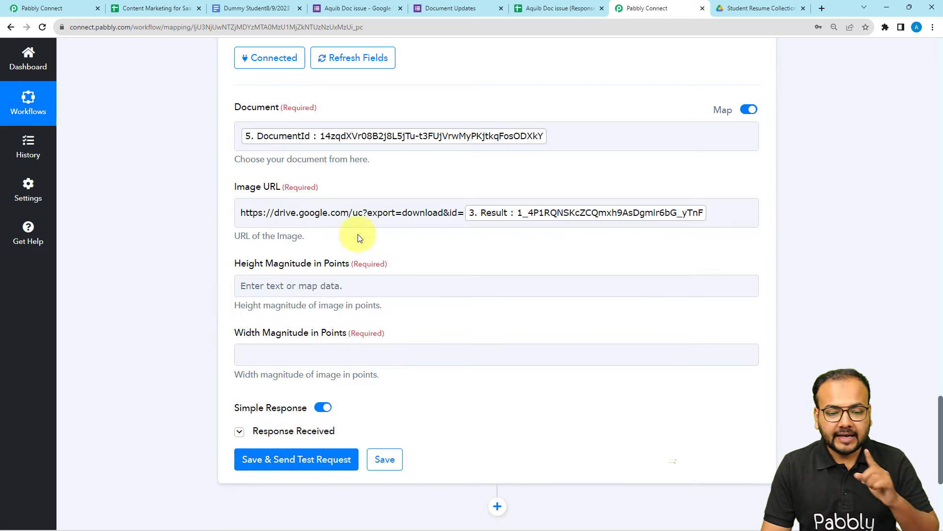
Set the image's height to 400 points and width to 300 points, then save the action and send a test request.
left_click(330, 286)
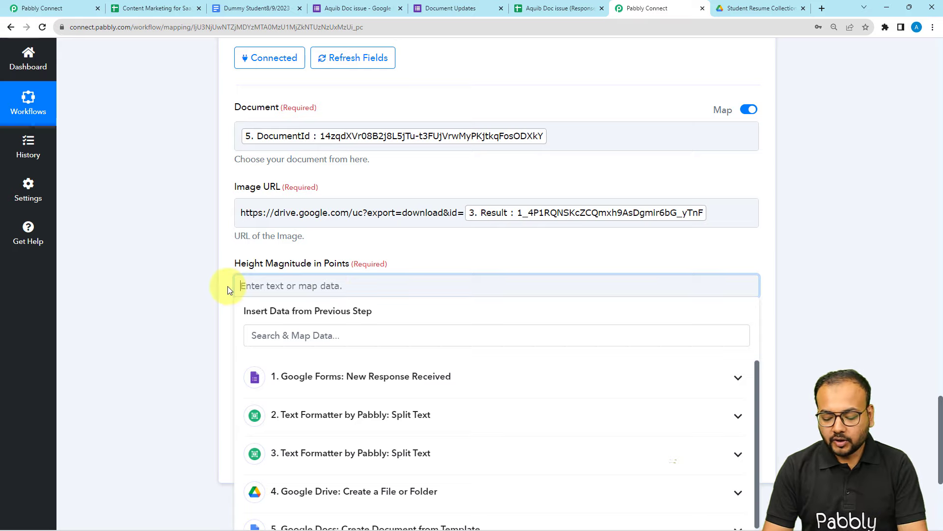
type("400")
left_click(228, 286)
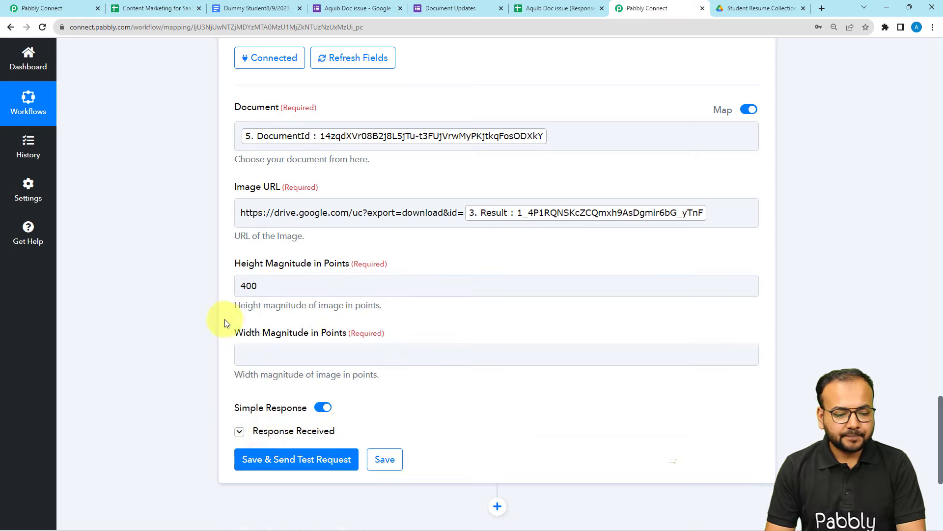
left_click(285, 347)
type("300")
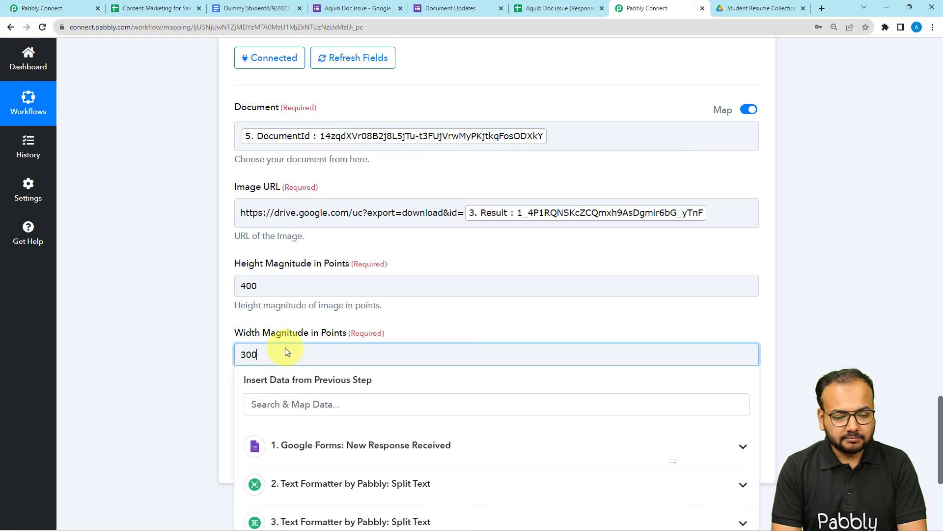
left_click(186, 336)
scroll(186, 337, "down", 1)
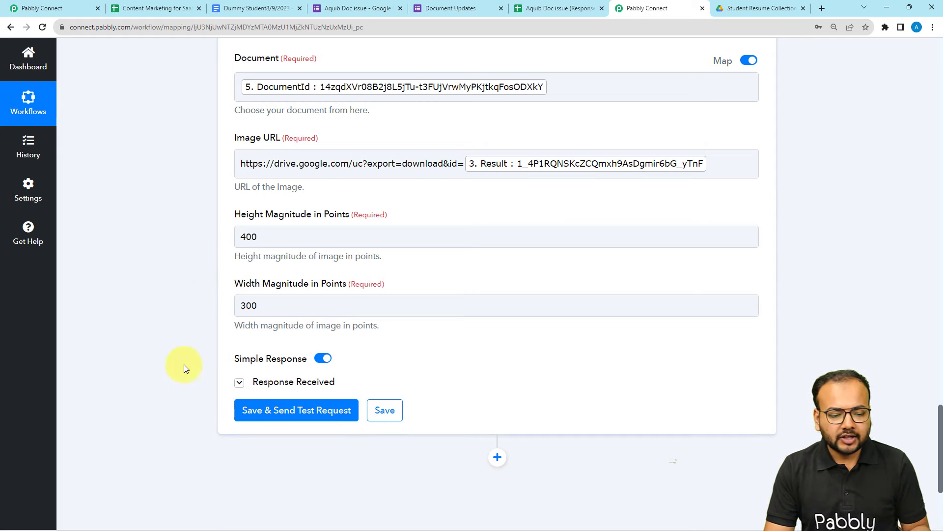
left_click(270, 412)
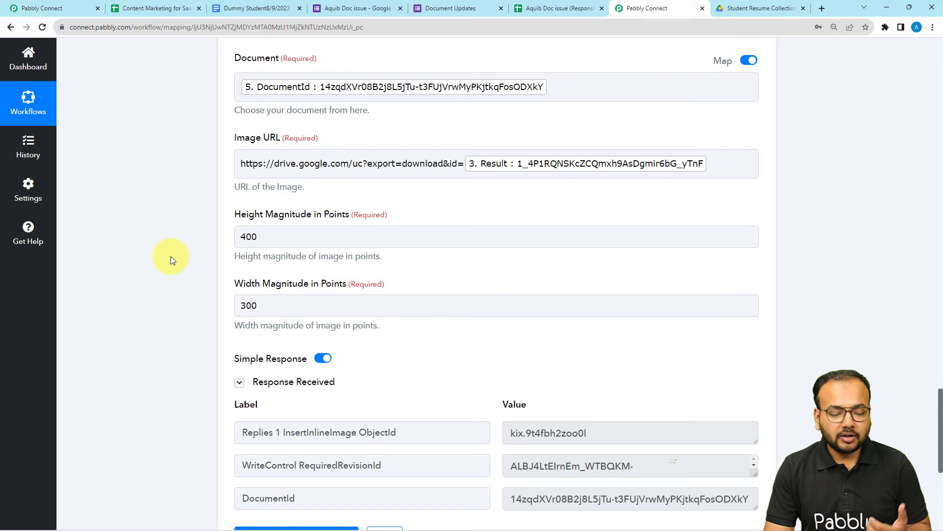
scroll(170, 256, "down", 4)
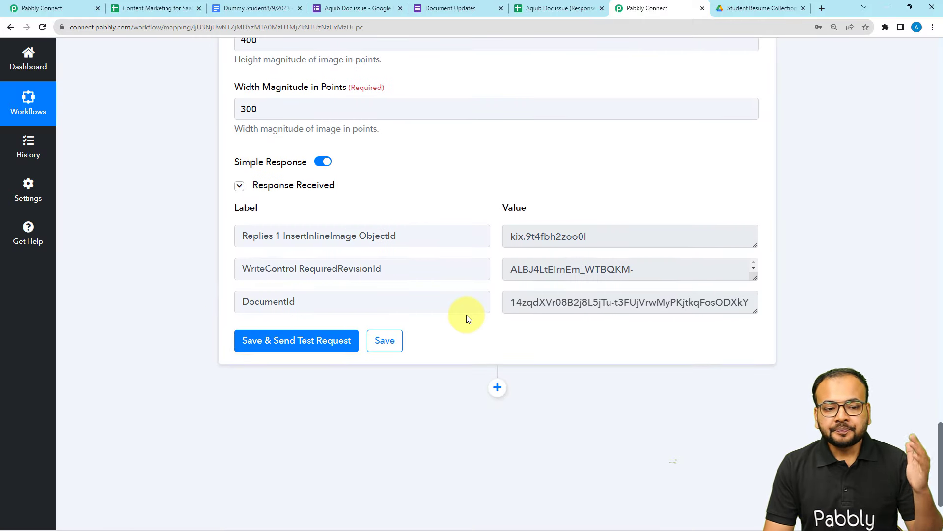
Switch to Google Drive and open the generated student document to check the inserted resume image, then revisit its folder.
left_click(737, 9)
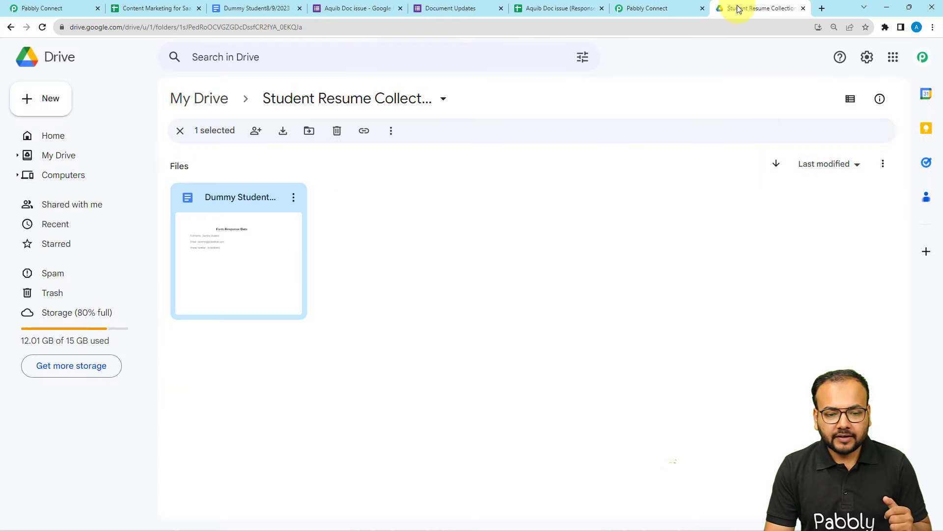
double_click(262, 270)
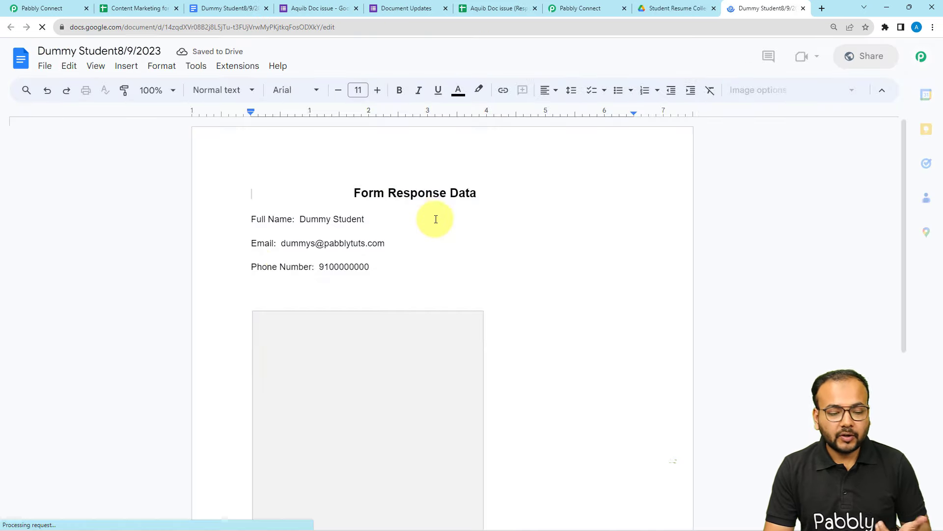
scroll(454, 284, "down", 1)
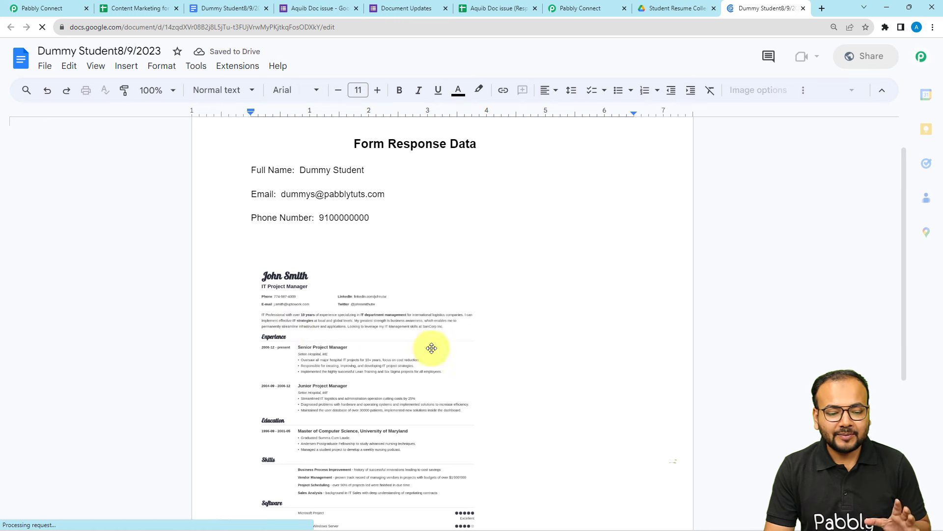
scroll(389, 334, "down", 2)
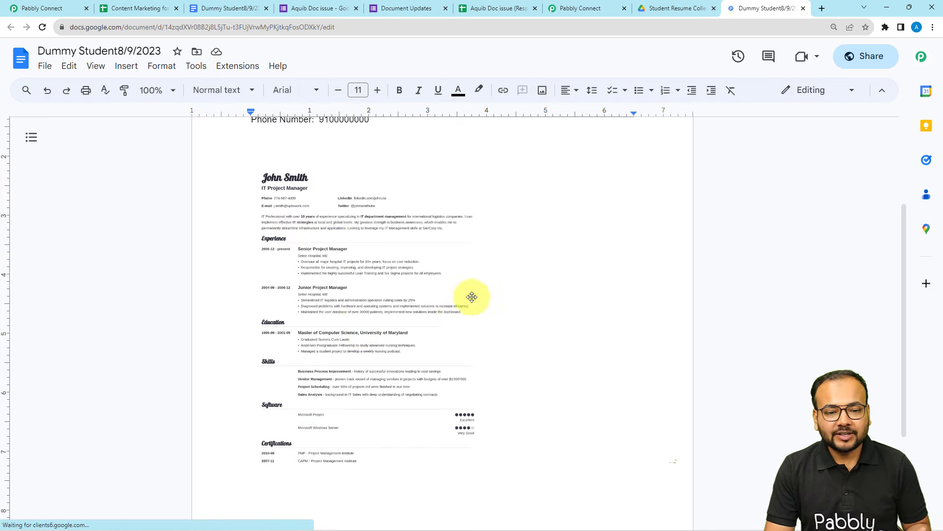
left_click(591, 7)
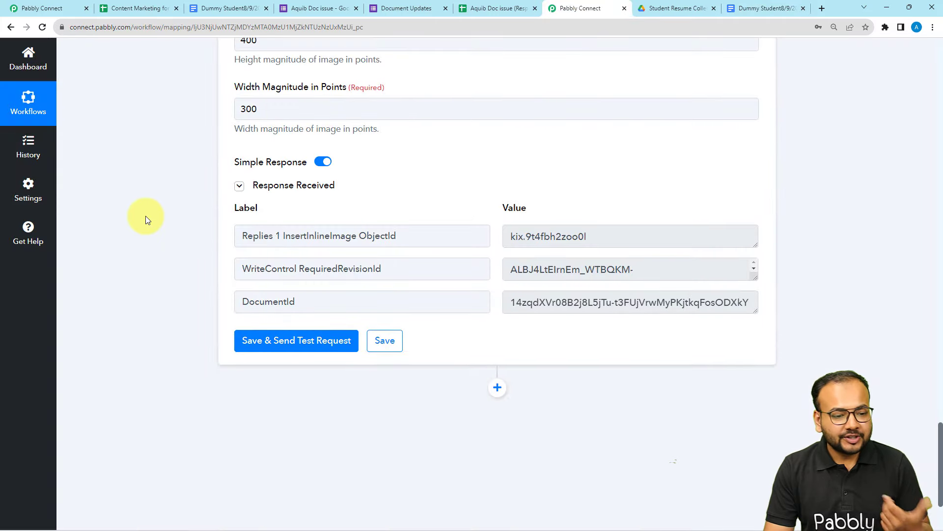
scroll(145, 220, "down", 3)
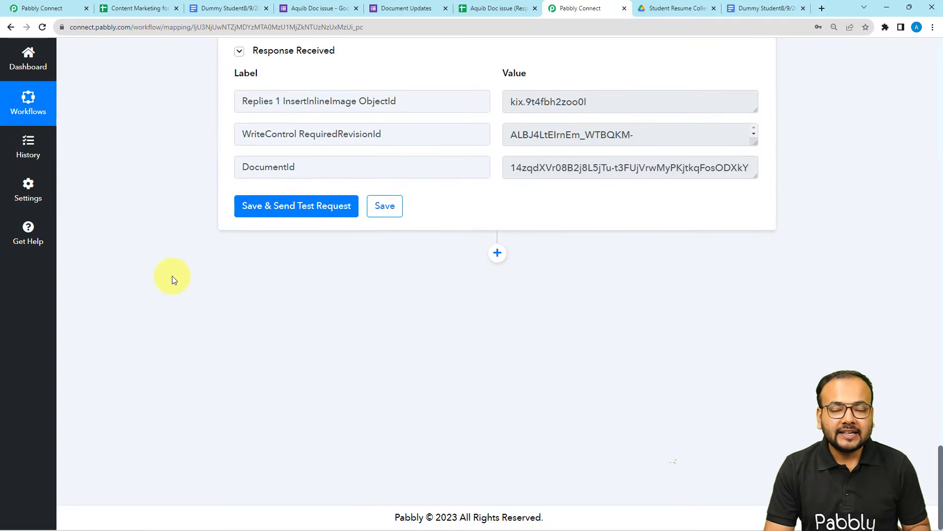
left_click(658, 8)
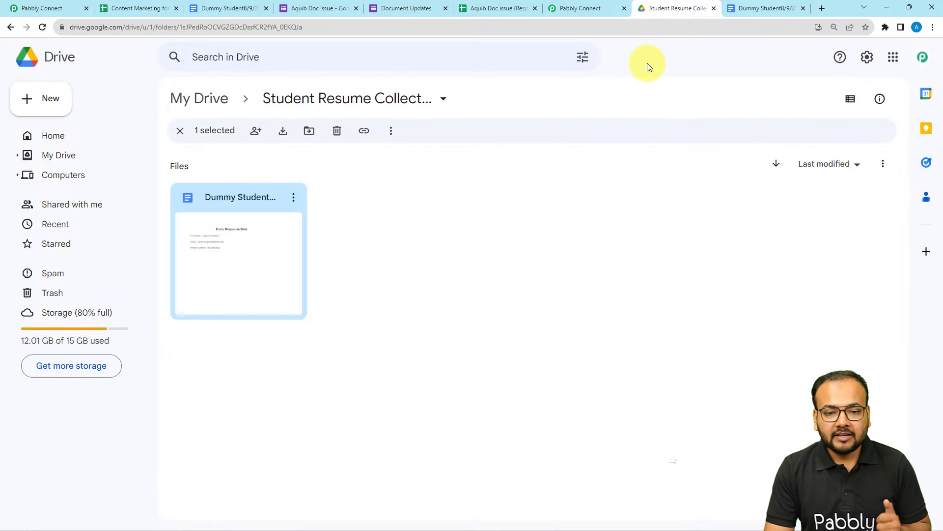
Return to the Pabbly Connect workflow and add a Google Drive action with the event Share a File or Folder by ID.
left_click(580, 8)
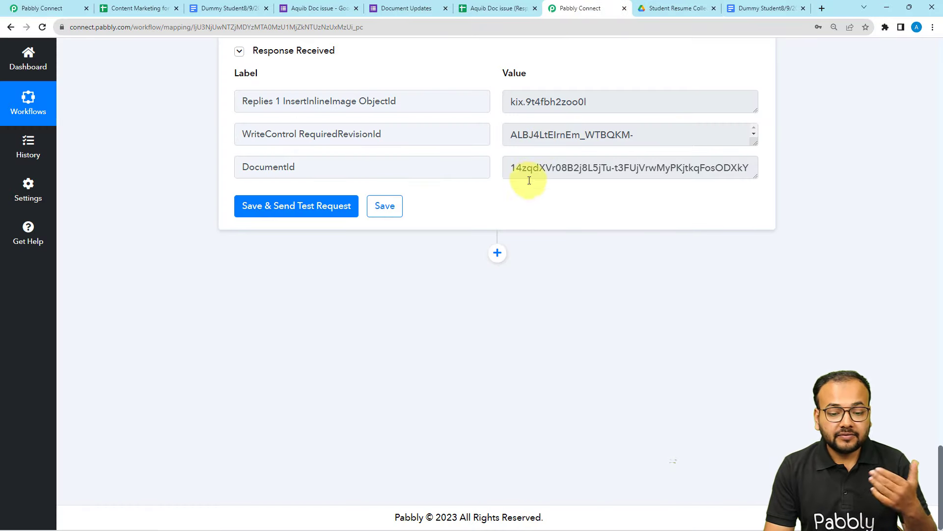
left_click(497, 253)
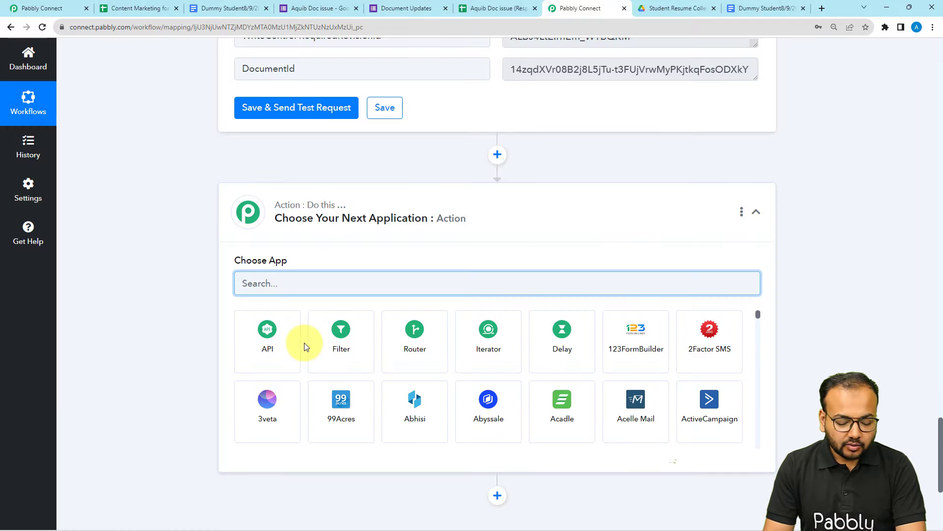
type("goo")
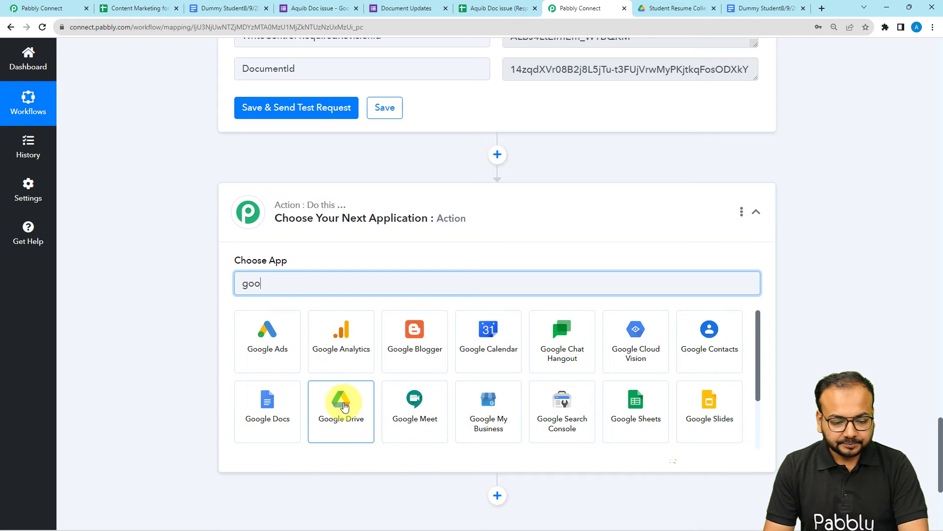
left_click(342, 401)
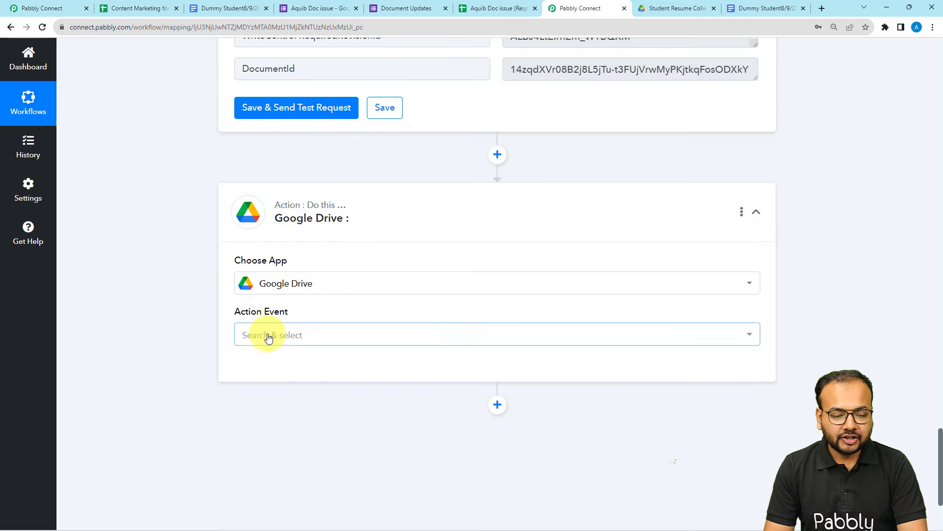
left_click(268, 335)
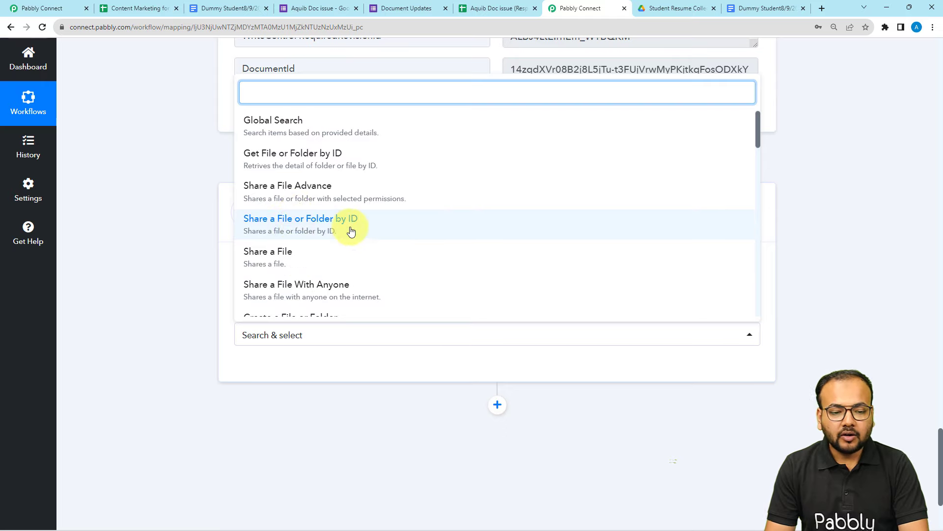
left_click(305, 229)
scroll(197, 295, "down", 2)
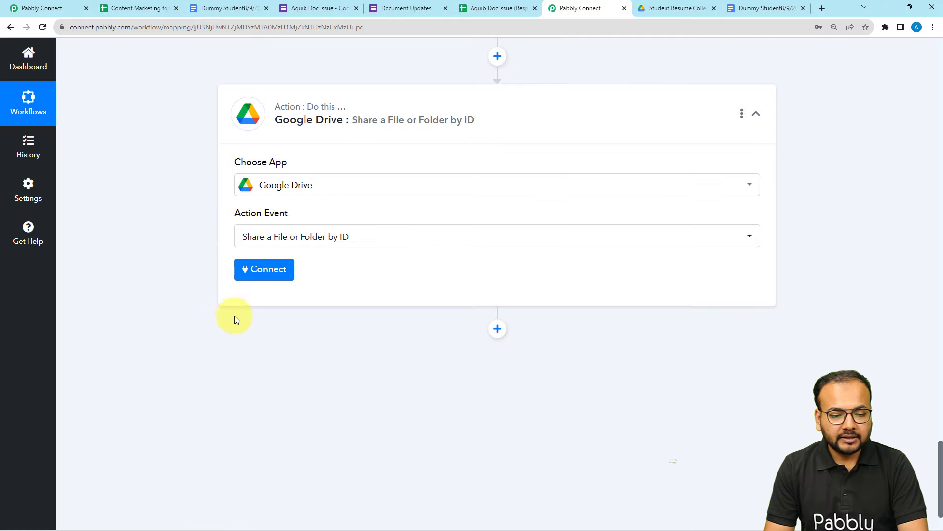
Connect the sharing action through the existing Google Drive #25 connection.
left_click(252, 268)
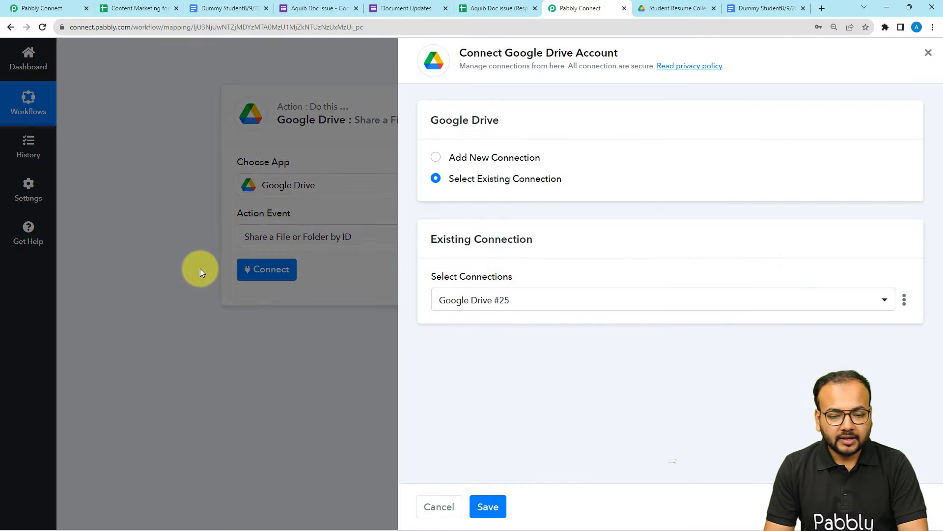
left_click(493, 505)
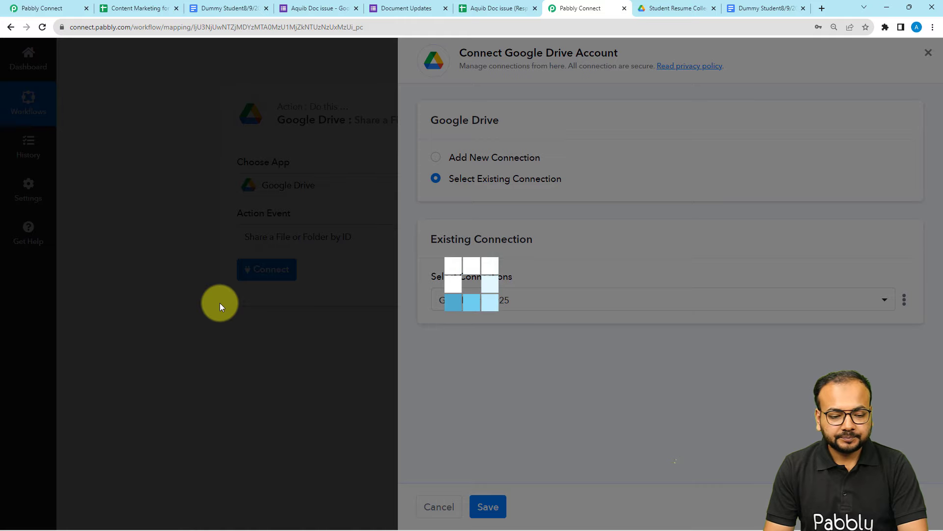
scroll(220, 303, "down", 3)
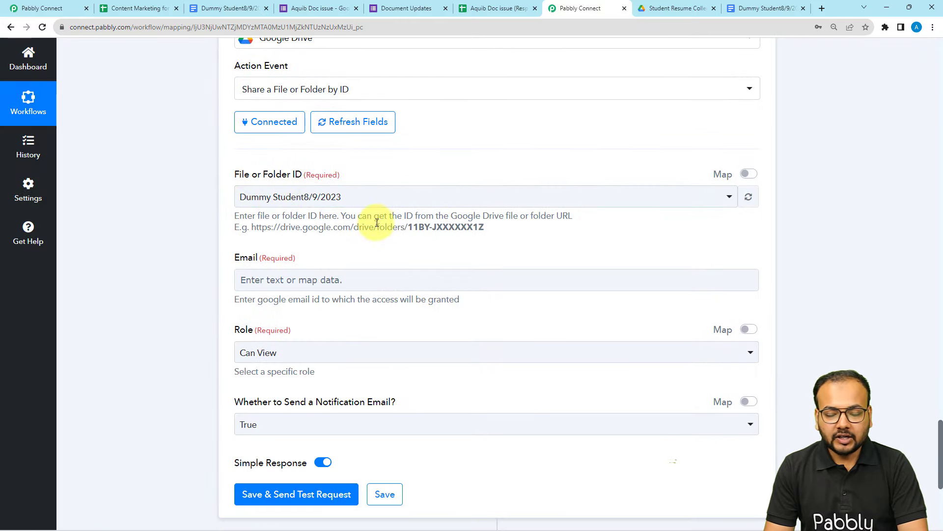
Enable mapping for File or Folder ID and replace its fixed value with the Id from the Create a File or Folder step.
left_click(749, 174)
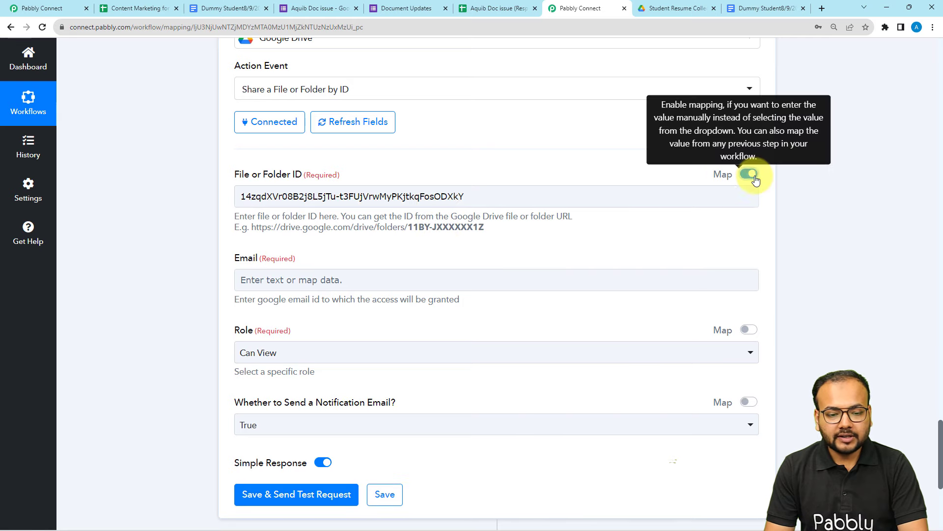
left_click(503, 201)
key("BackSpace")
key("BackSpace")
key("BackSpace")
key("BackSpace")
key("BackSpace")
key("BackSpace")
key("BackSpace")
key("BackSpace")
key("BackSpace")
key("BackSpace")
key("BackSpace")
key("BackSpace")
key("BackSpace")
key("BackSpace")
key("BackSpace")
key("BackSpace")
key("BackSpace")
key("BackSpace")
key("BackSpace")
key("BackSpace")
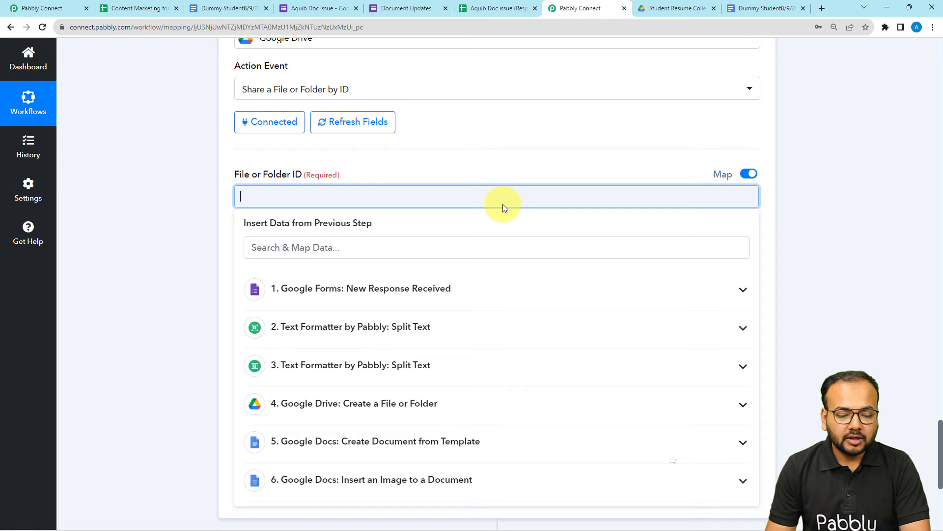
left_click(423, 402)
scroll(421, 403, "down", 2)
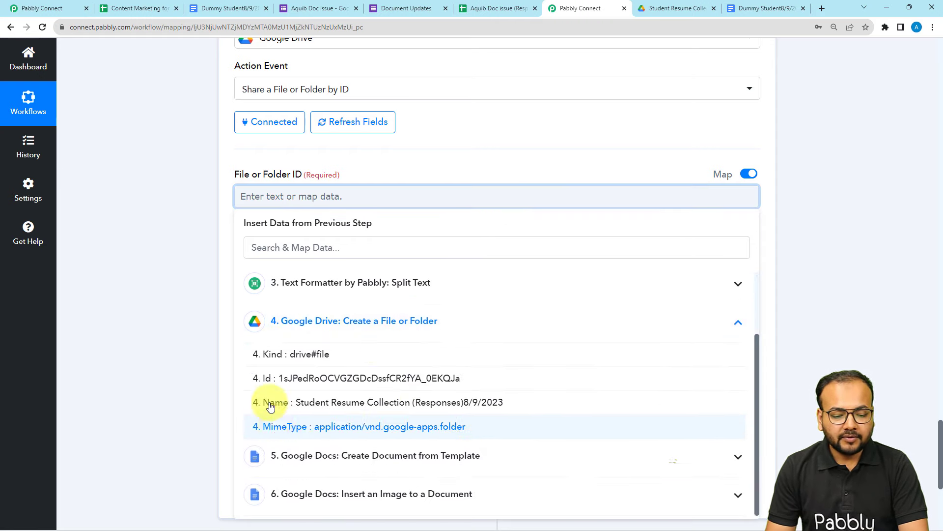
left_click(262, 379)
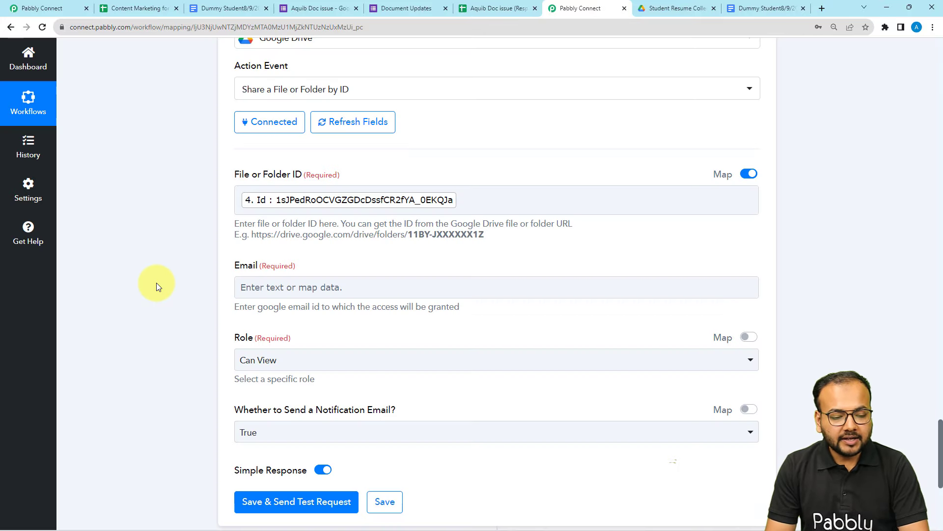
Map the sharing action's Email field to the Email ID from the Google Forms response.
scroll(156, 282, "down", 1)
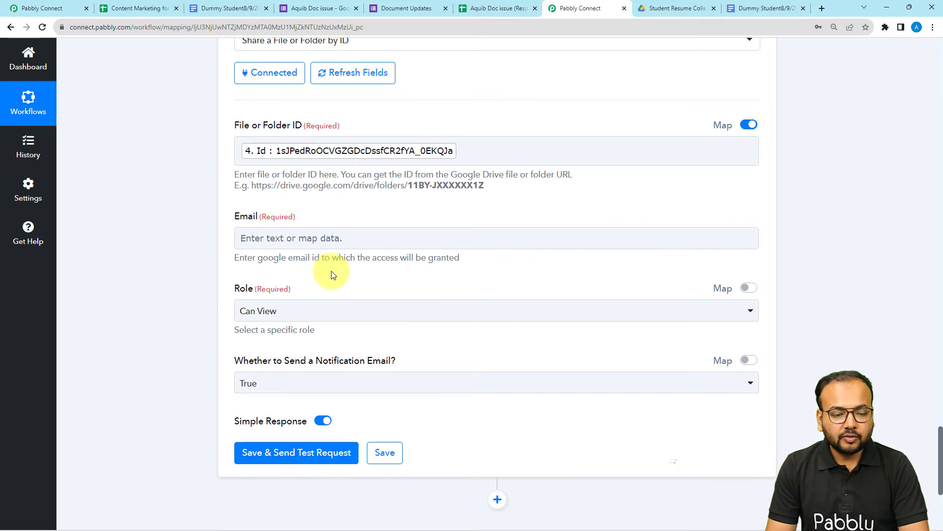
left_click(360, 243)
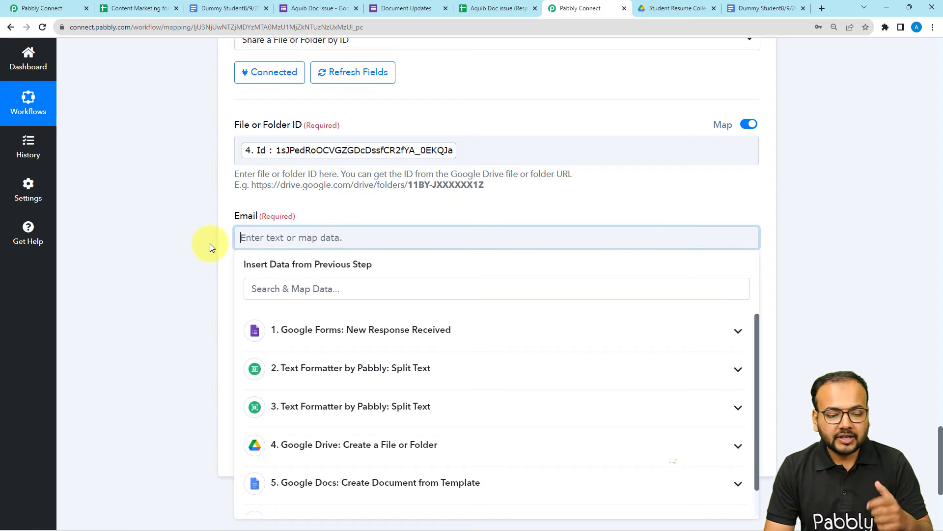
scroll(210, 243, "down", 2)
left_click(359, 233)
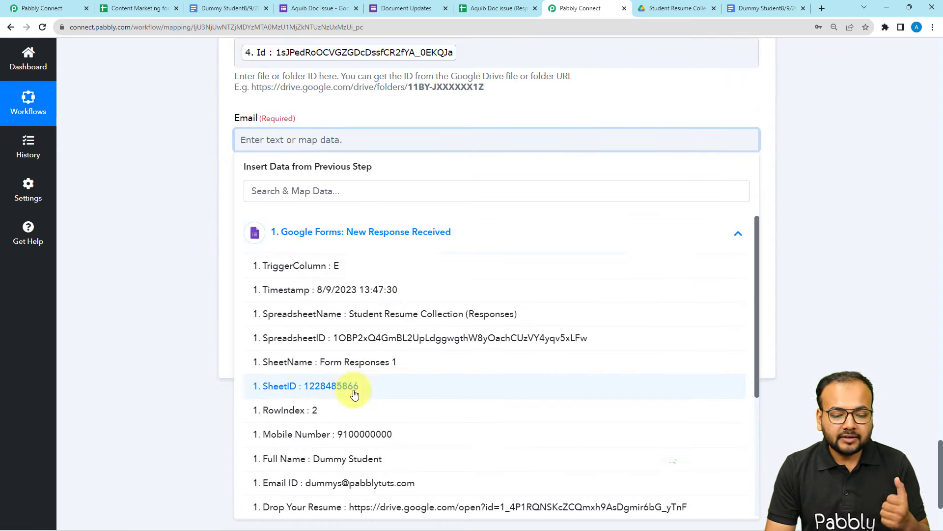
left_click(302, 484)
left_click(155, 276)
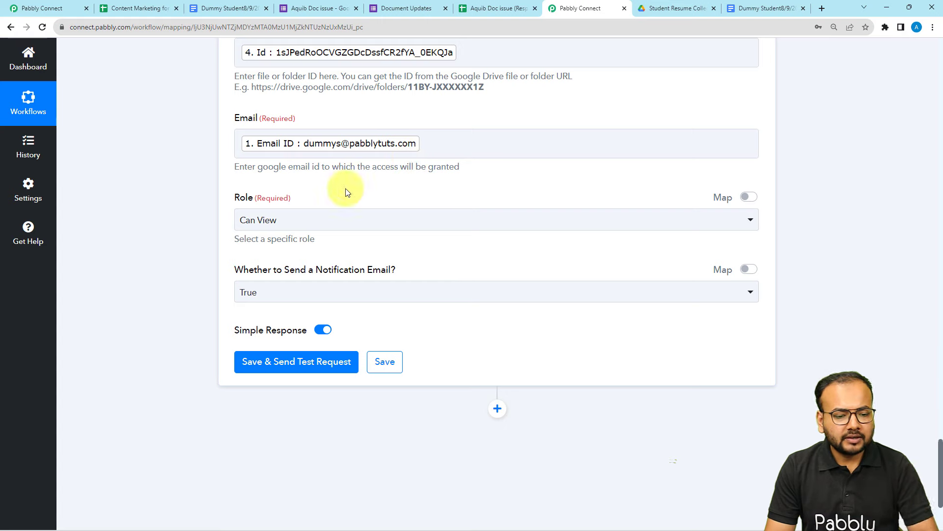
Choose Can View as the sharing action's Role, and save the action while sending a test request.
left_click(311, 220)
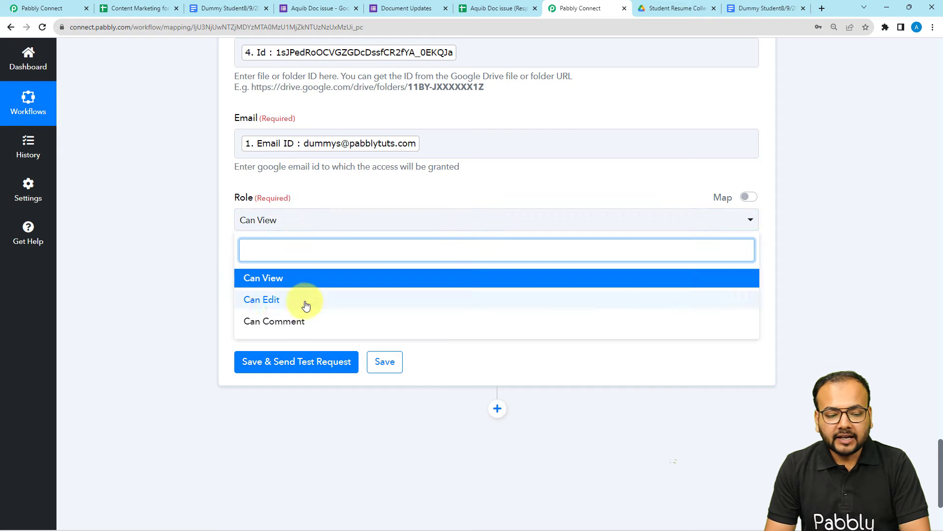
left_click(258, 286)
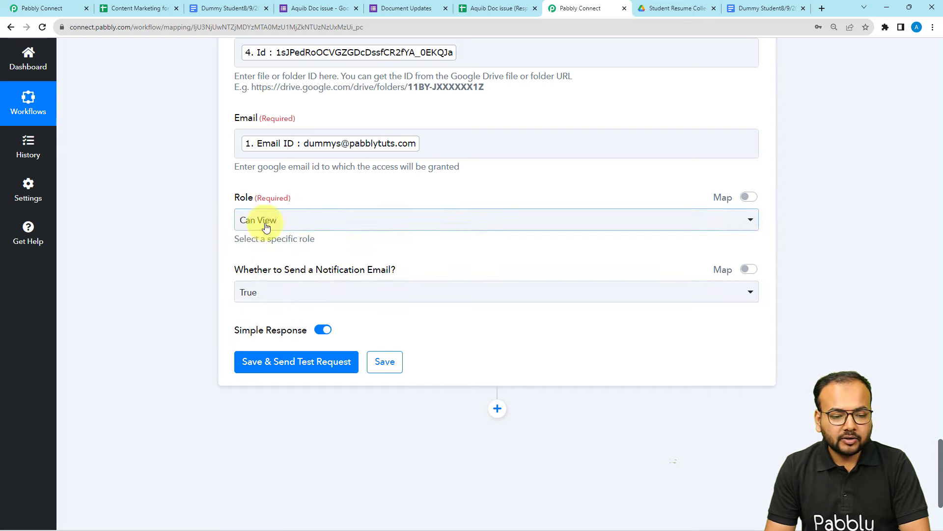
scroll(253, 231, "down", 1)
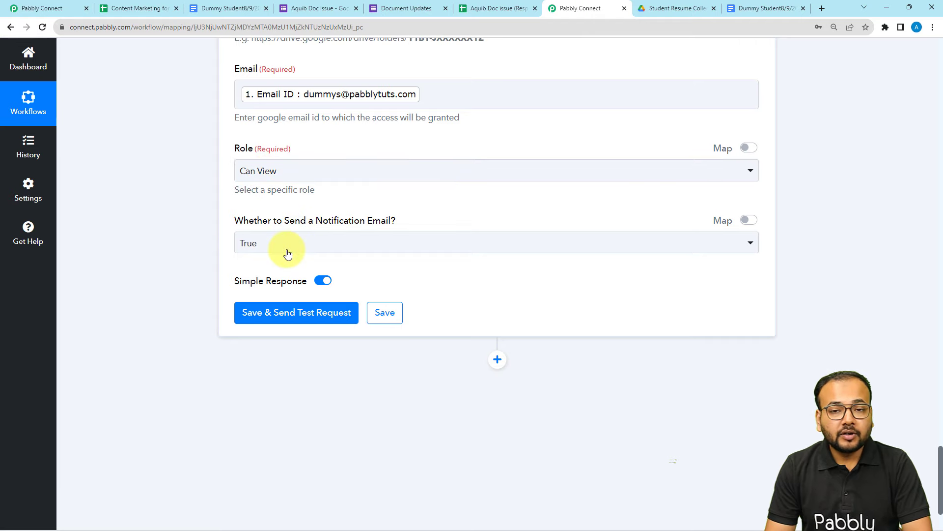
scroll(303, 272, "up", 1)
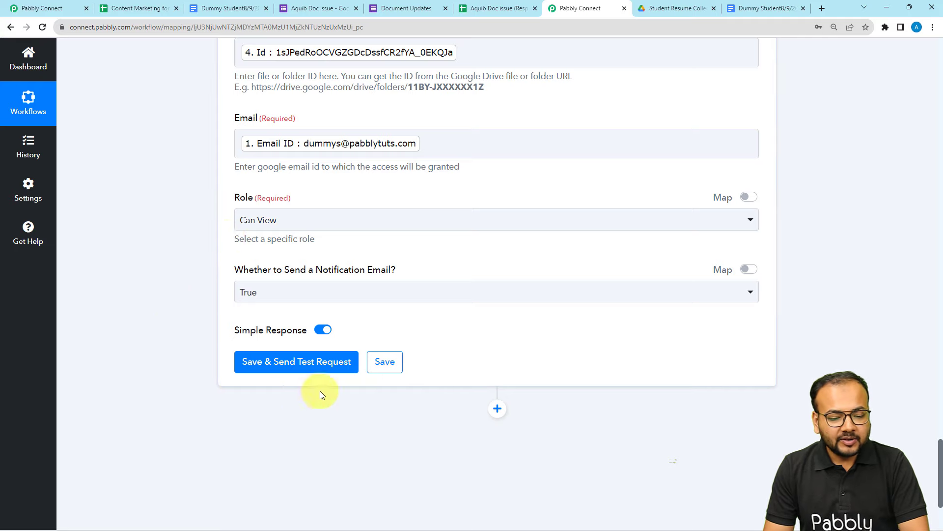
left_click(308, 367)
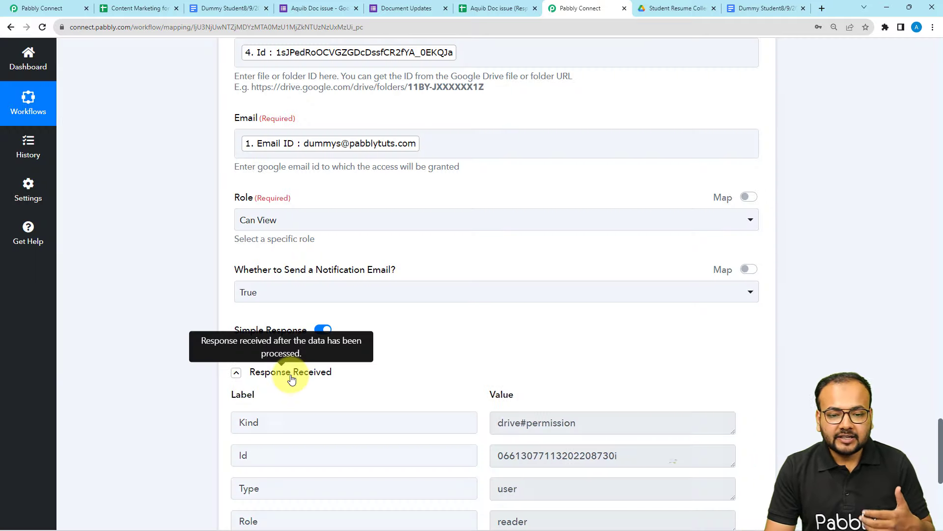
left_click(294, 373)
Collapse action steps 4 to 7 and review the whole workflow sequence from the Google Forms trigger to the folder-sharing action.
scroll(933, 98, "up", 8)
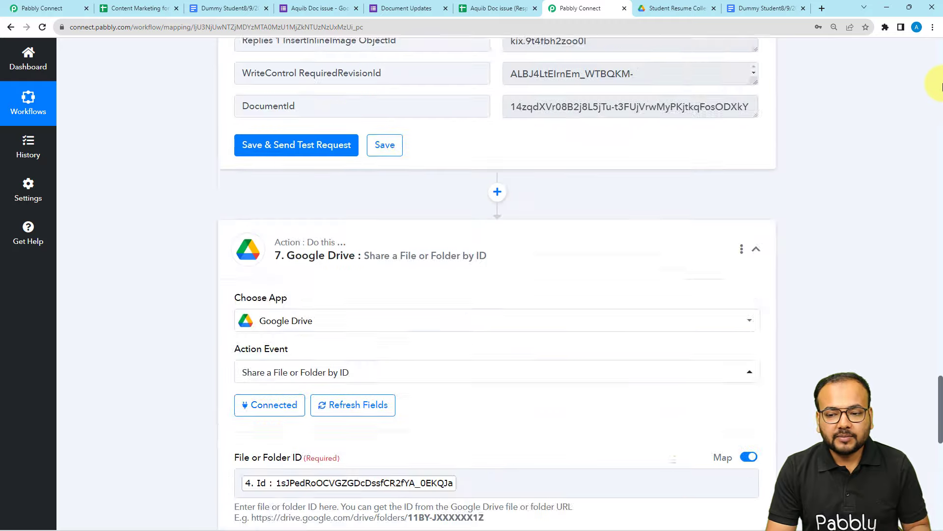
scroll(941, 87, "up", 15)
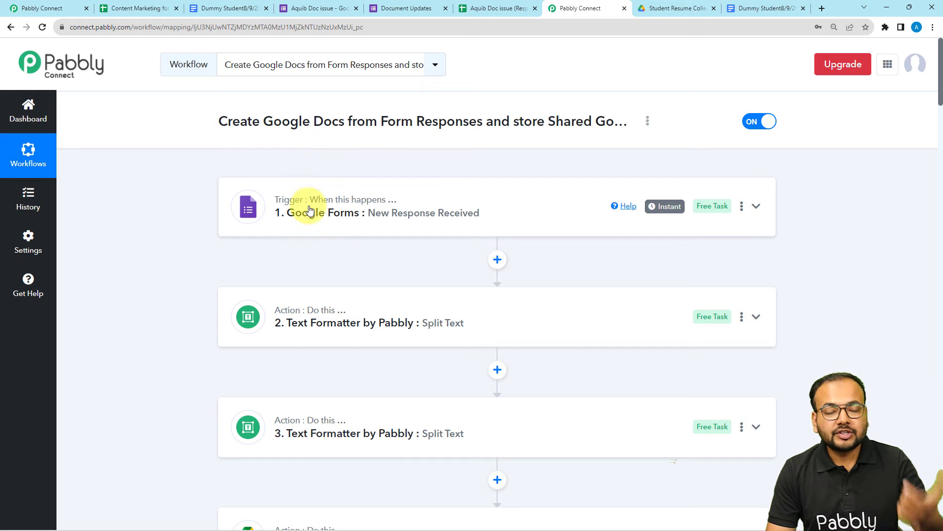
scroll(324, 221, "down", 2)
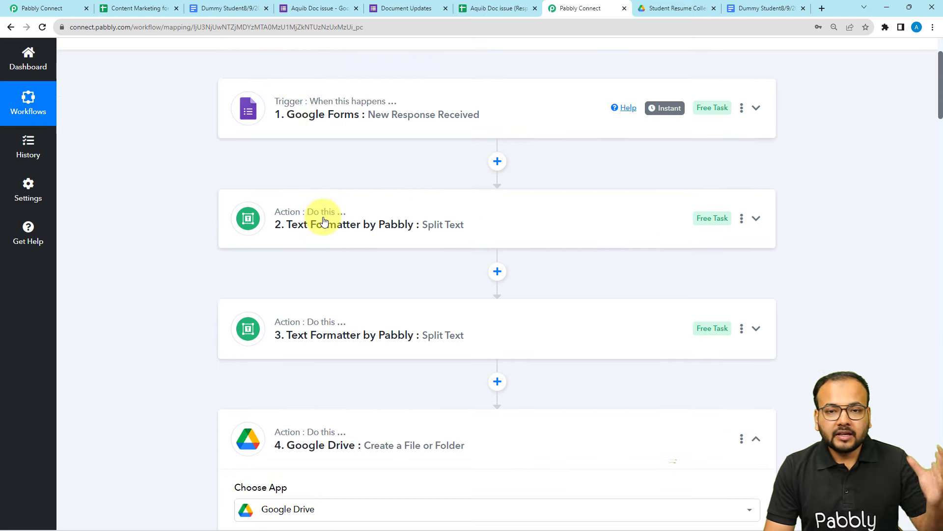
scroll(323, 222, "down", 5)
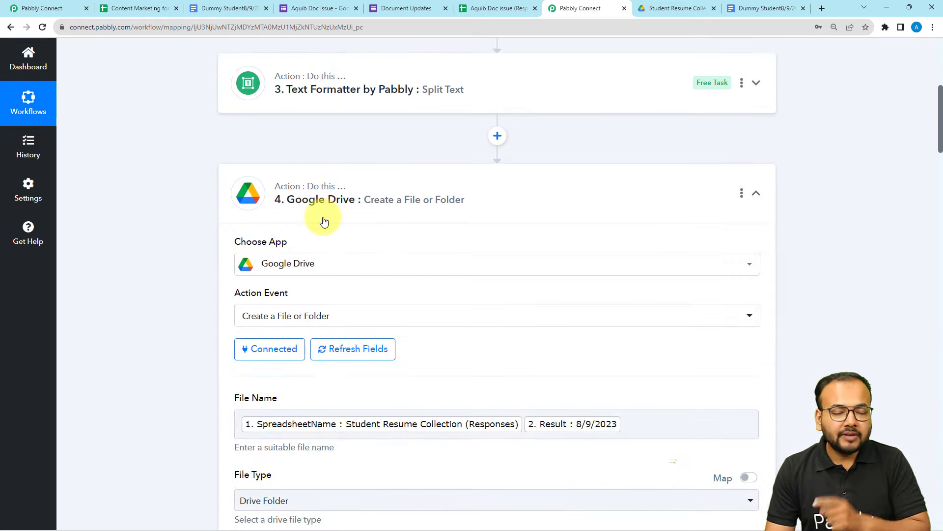
scroll(323, 221, "down", 2)
left_click(304, 113)
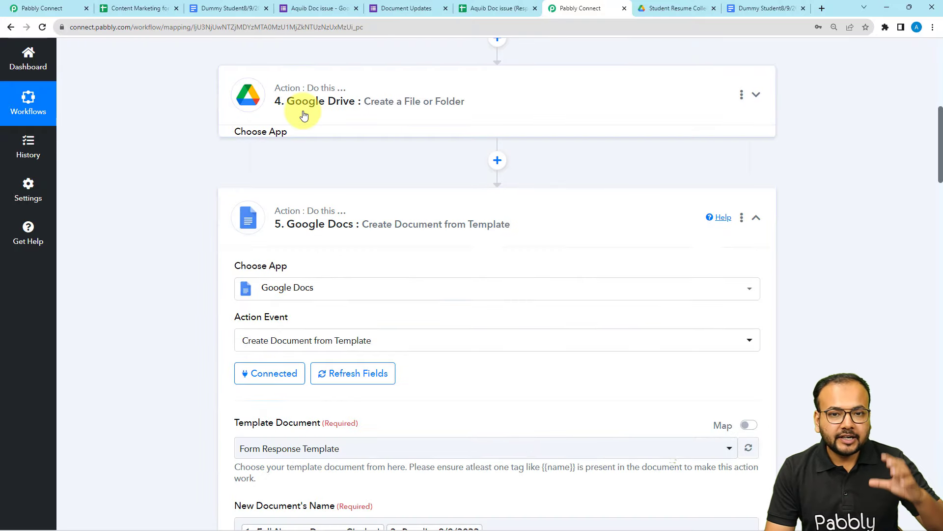
left_click(241, 205)
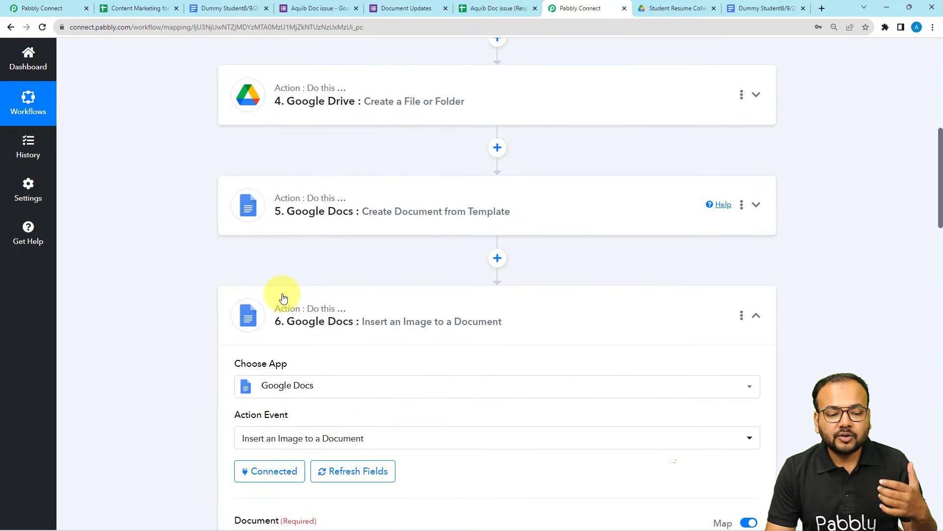
left_click(284, 299)
scroll(231, 272, "down", 2)
left_click(224, 294)
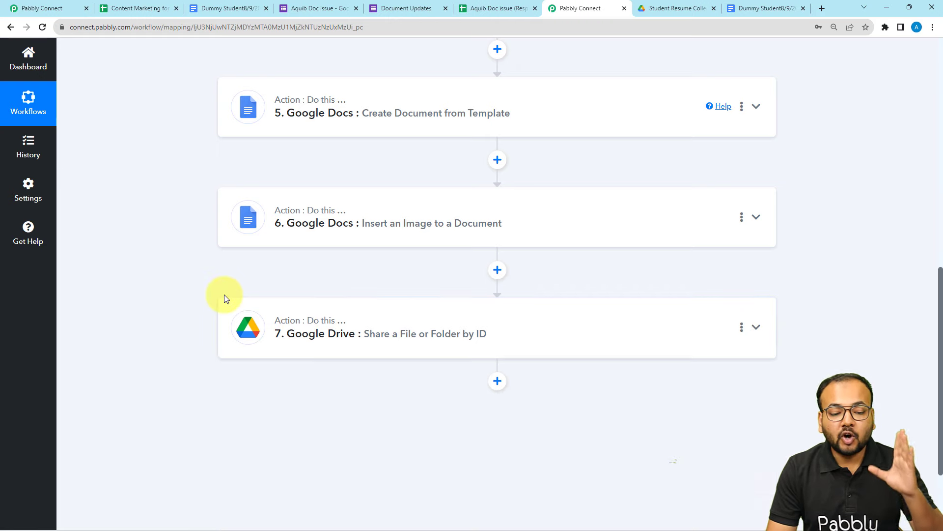
scroll(224, 294, "up", 7)
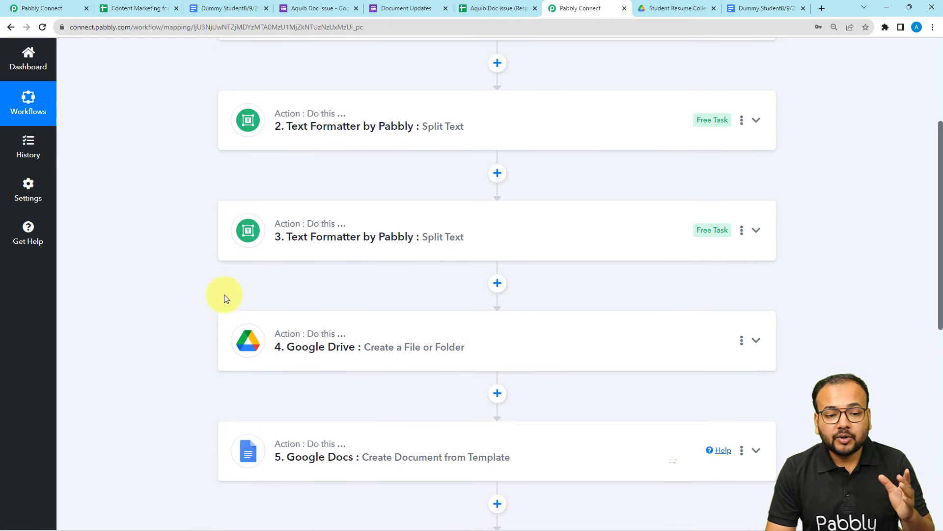
scroll(224, 294, "up", 4)
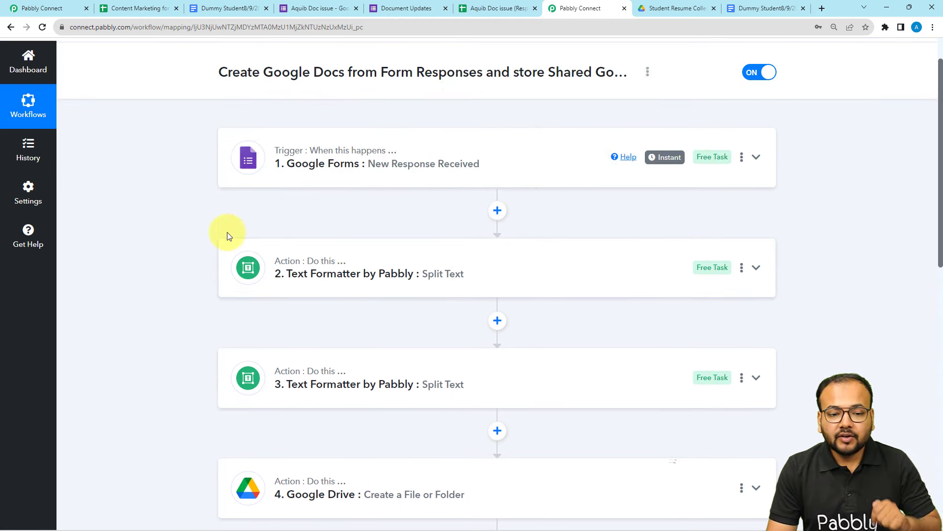